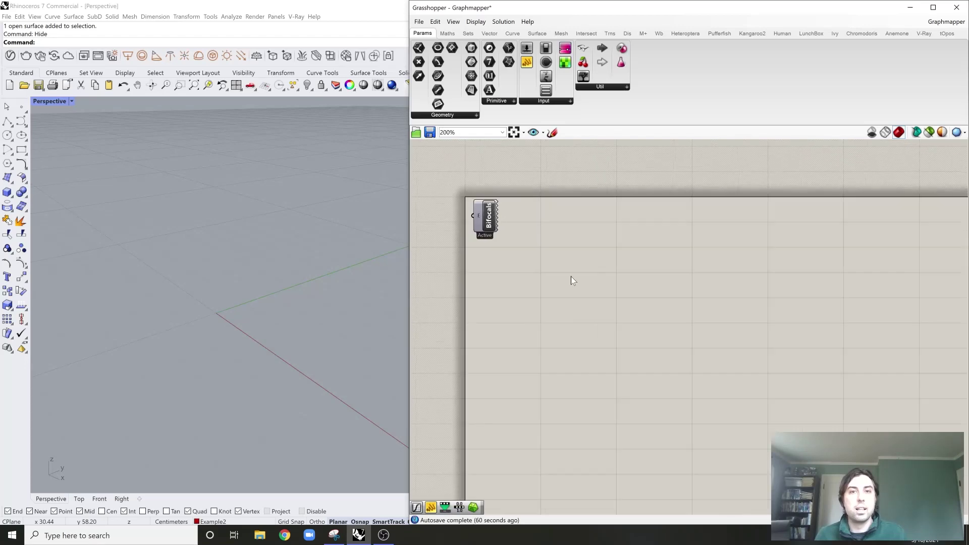
Step: Add a Graph Mapper component to the canvas near the Bifocals component
double_click(598, 285)
text(gra)
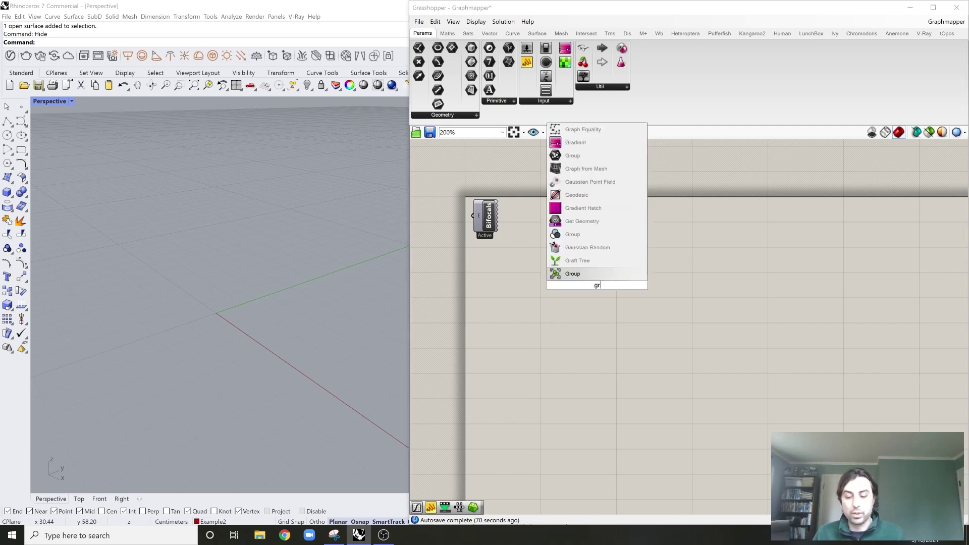
key(Up)
key(Up)
key(Up)
key(Up)
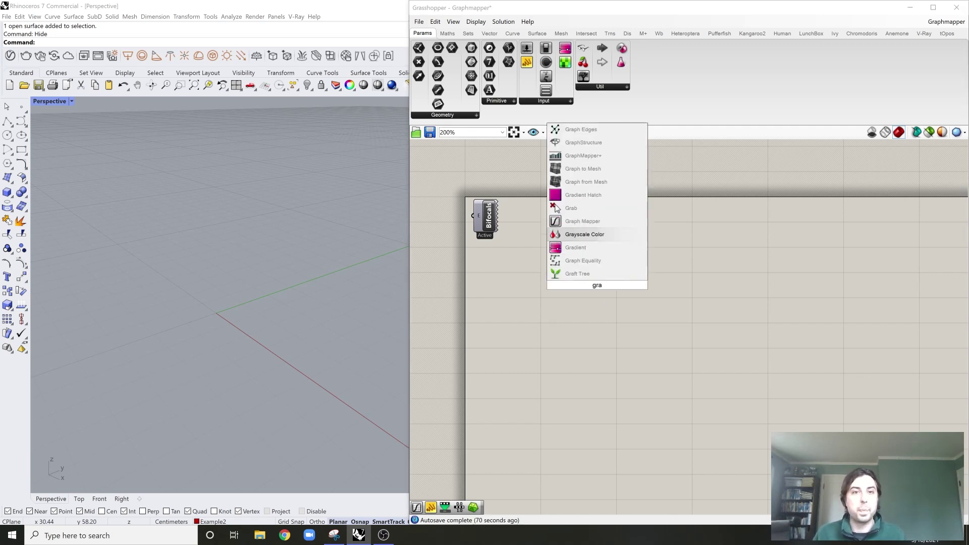
key(Return)
scroll(598, 286, up, 3)
click(598, 285)
scroll(598, 284, up, 1)
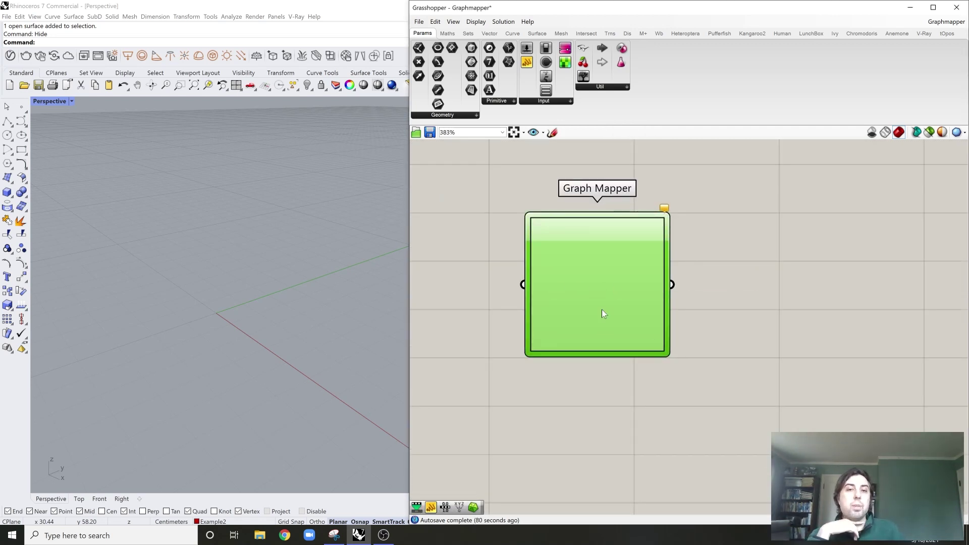
Step: Move the Graph Mapper farther away from the Bifocals component to free canvas space in front of its input
scroll(704, 309, down, 2)
drag(661, 301, 741, 324)
click(582, 288)
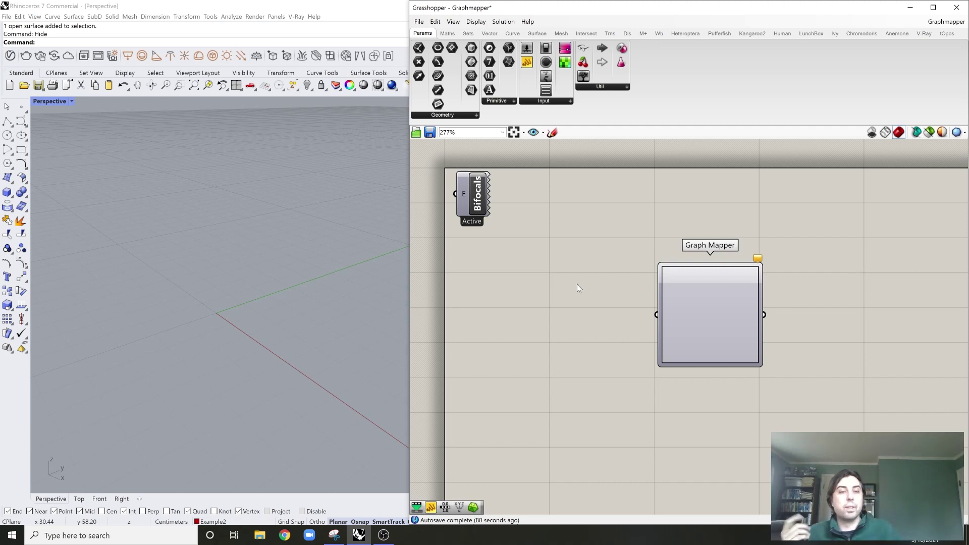
right_click(704, 310)
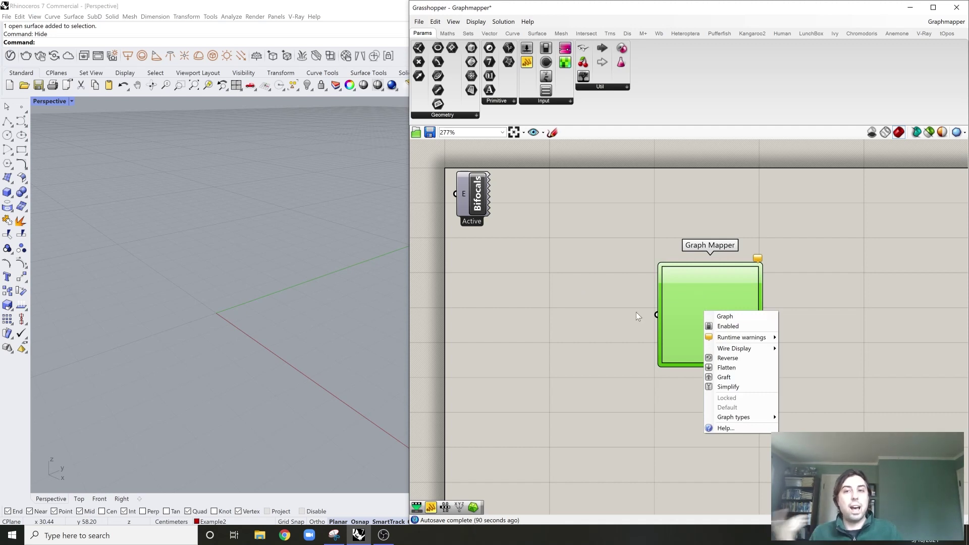
click(621, 311)
scroll(603, 308, down, 1)
drag(697, 315, 738, 325)
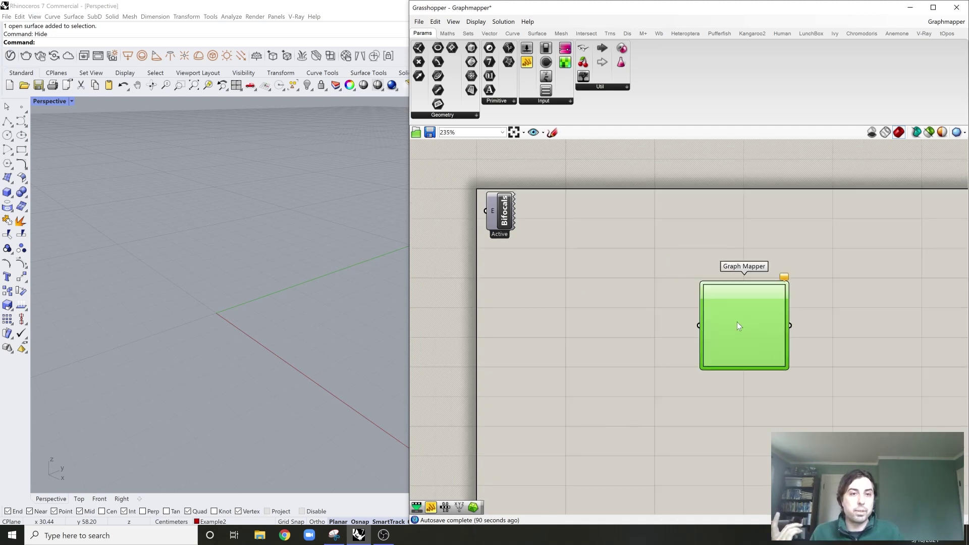
Step: Add a Construct Point component and place it on the input side of the Graph Mapper
double_click(595, 278)
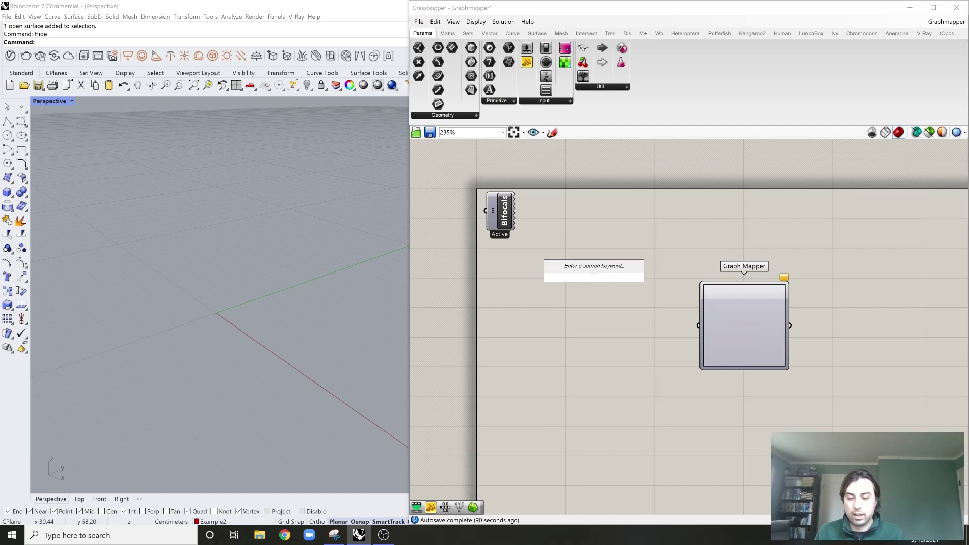
text(constr)
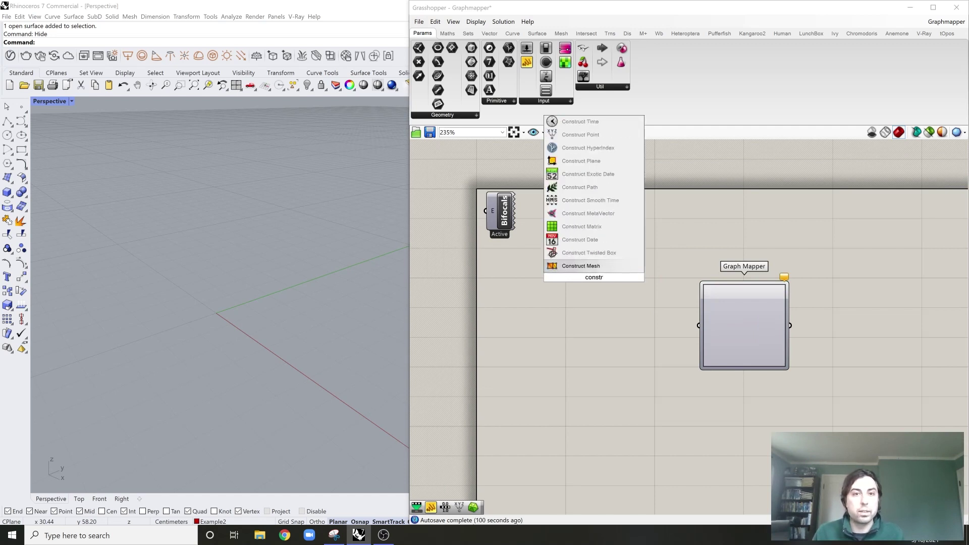
click(581, 135)
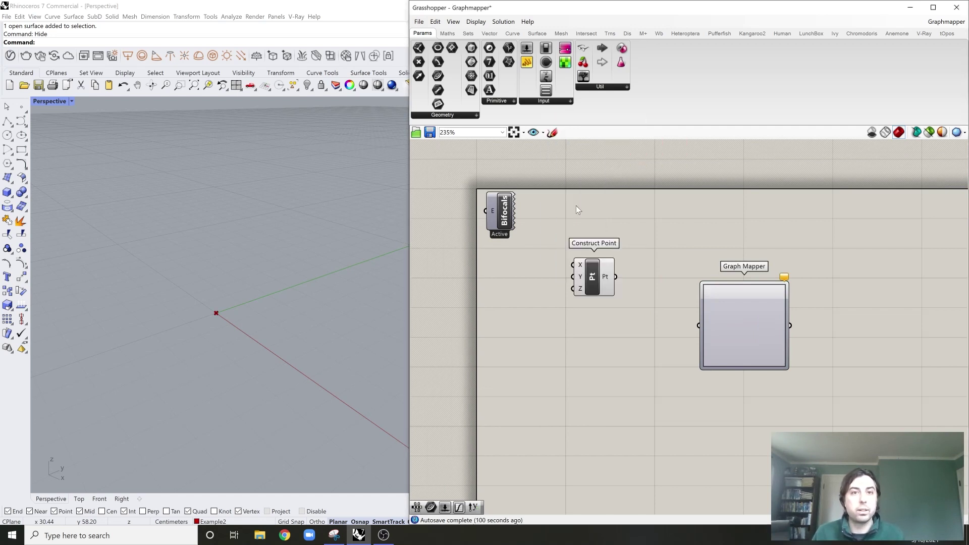
drag(579, 286, 539, 307)
click(584, 279)
drag(754, 352, 738, 352)
click(642, 302)
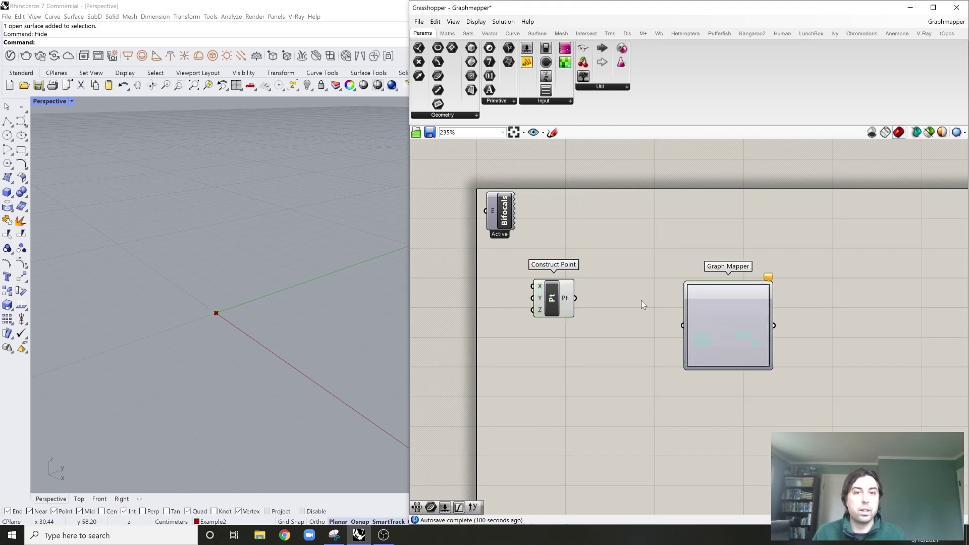
Step: Rearrange the components so Construct Point sits on the output side of the Graph Mapper with a gap between them
drag(552, 299, 816, 309)
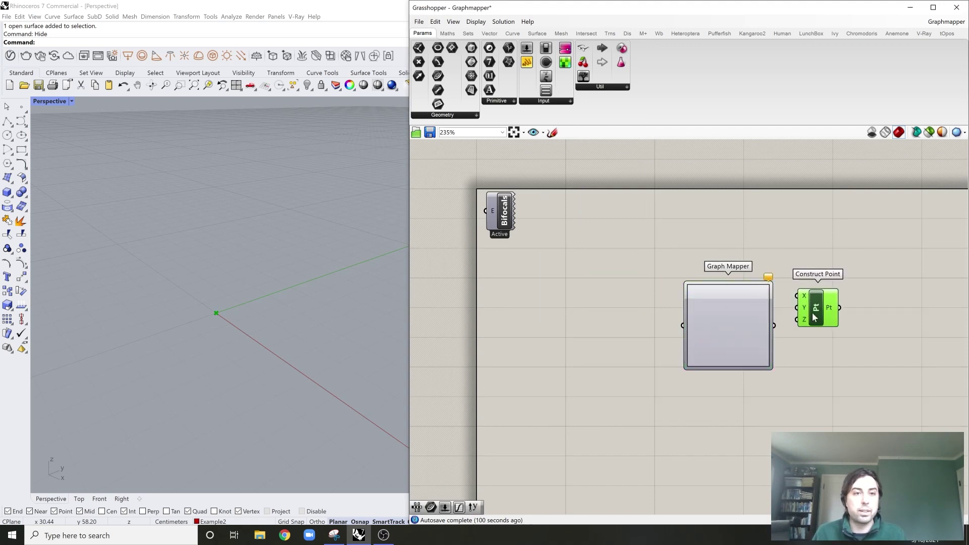
drag(730, 328, 577, 308)
click(791, 306)
drag(814, 308, 768, 308)
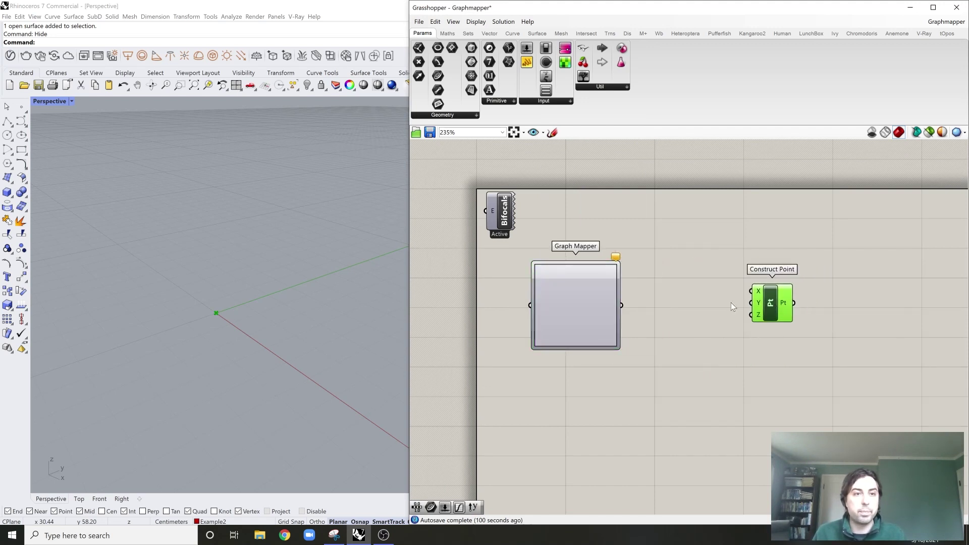
Step: Set the Graph Mapper's graph type to Bezier
click(571, 305)
scroll(588, 311, up, 1)
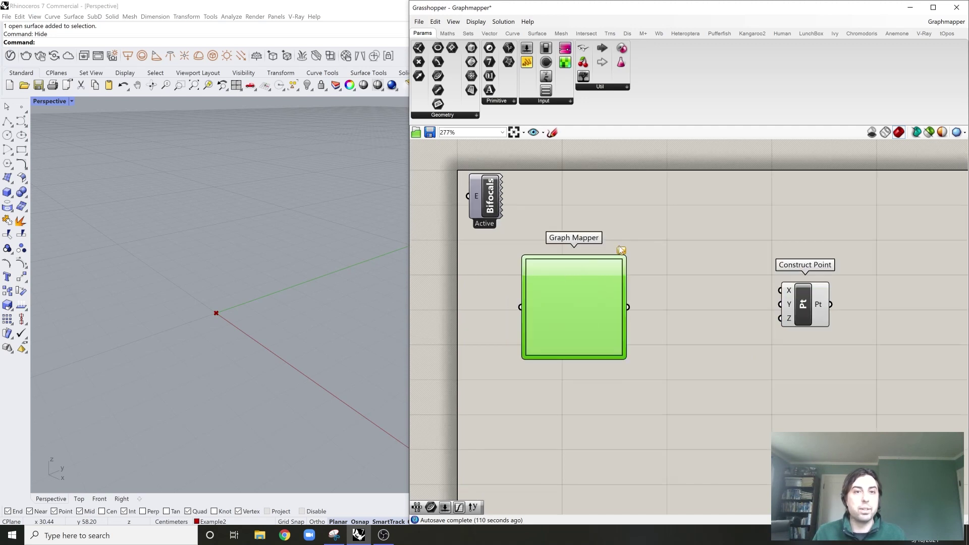
right_click(584, 292)
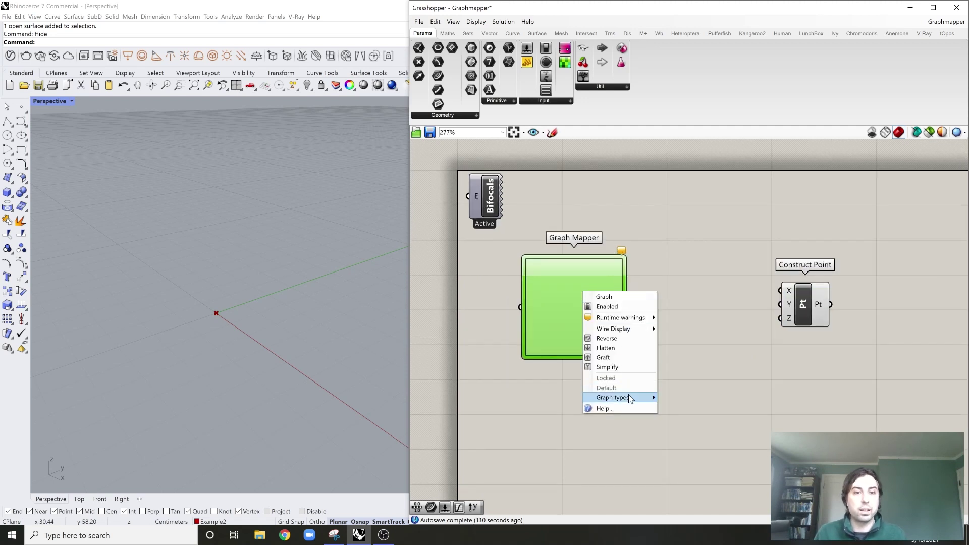
mouse_move(629, 396)
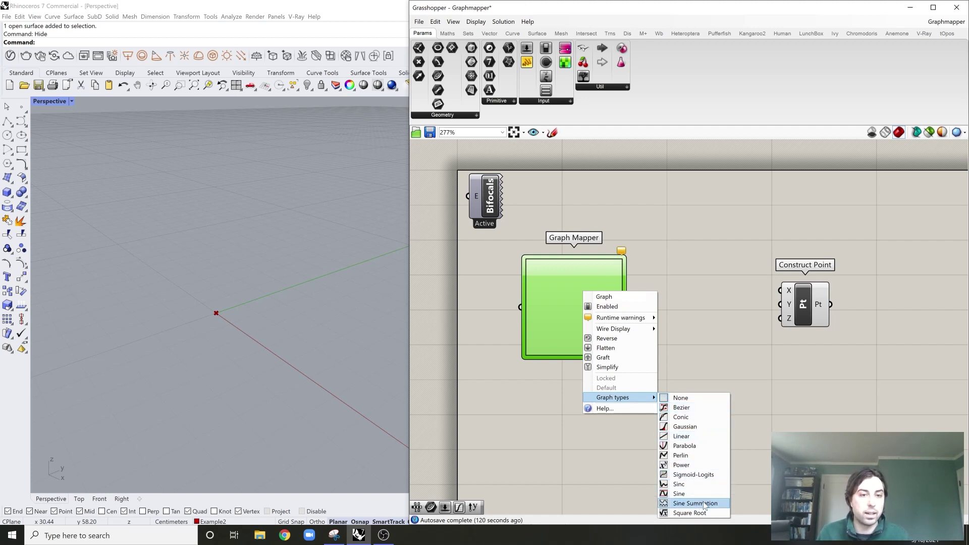
click(702, 408)
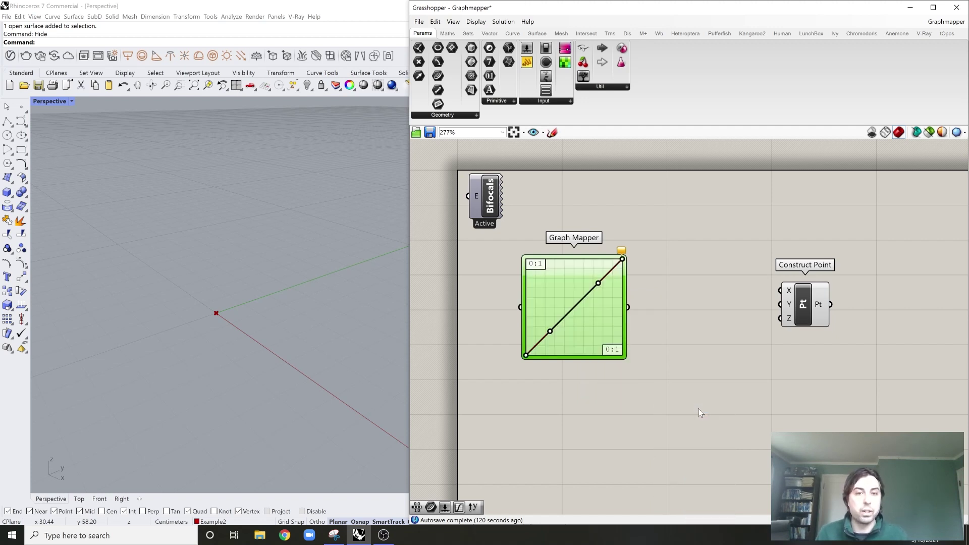
Step: Reshape the Graph Mapper's Bezier curve into an S-curve using its two tangent handles
scroll(586, 274, up, 2)
drag(600, 288, 582, 256)
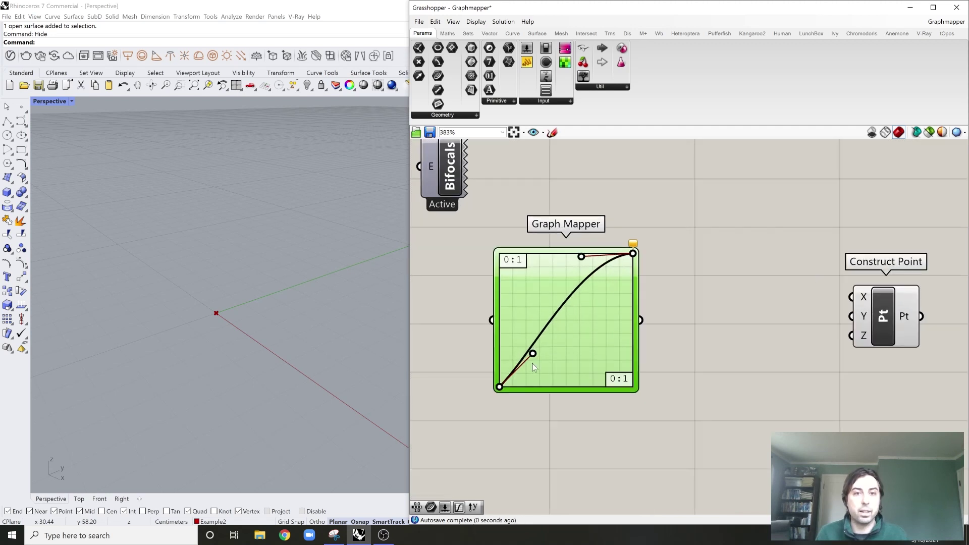
drag(534, 354, 600, 379)
drag(582, 256, 561, 253)
click(725, 286)
scroll(743, 301, down, 1)
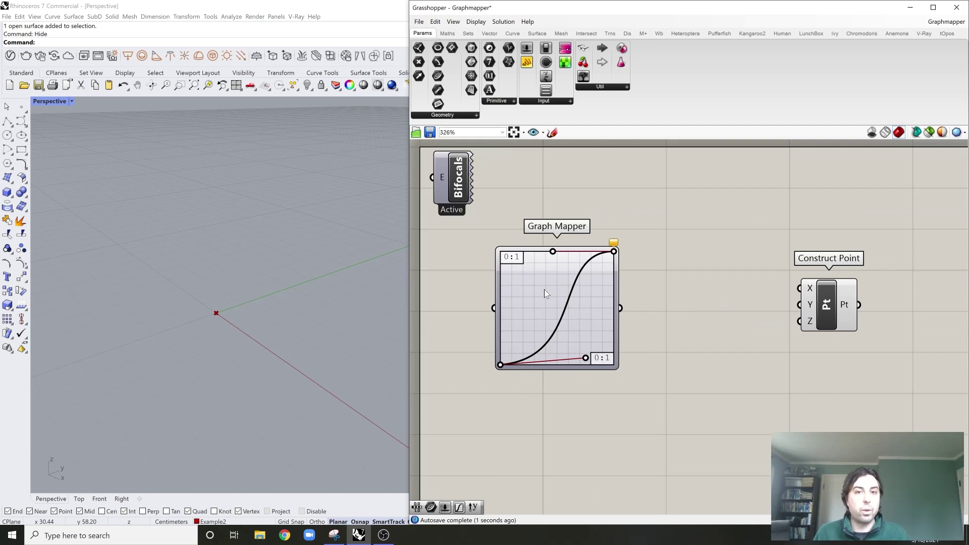
Step: Add a Panel between the two components and connect the Graph Mapper's output to it
double_click(706, 330)
text(//)
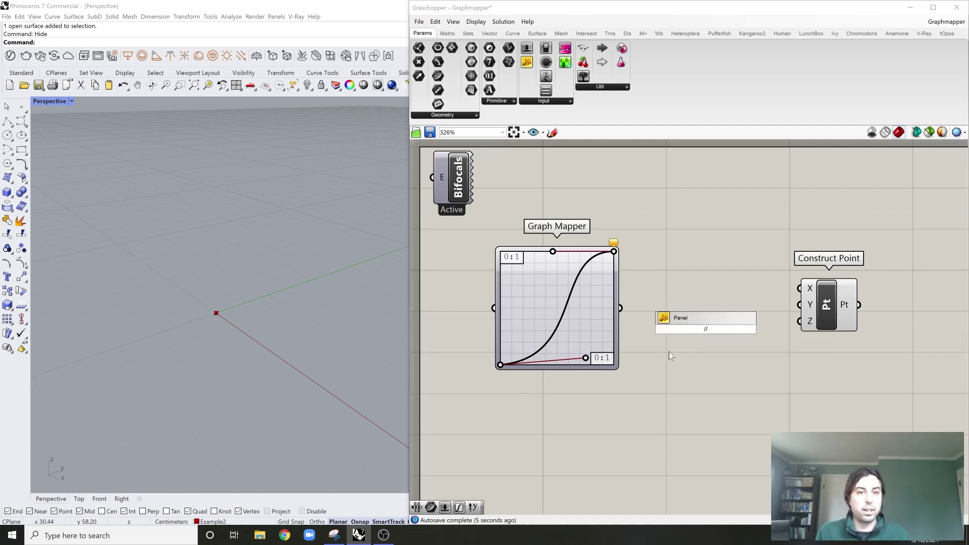
key(Return)
drag(627, 317, 639, 329)
drag(673, 338, 698, 386)
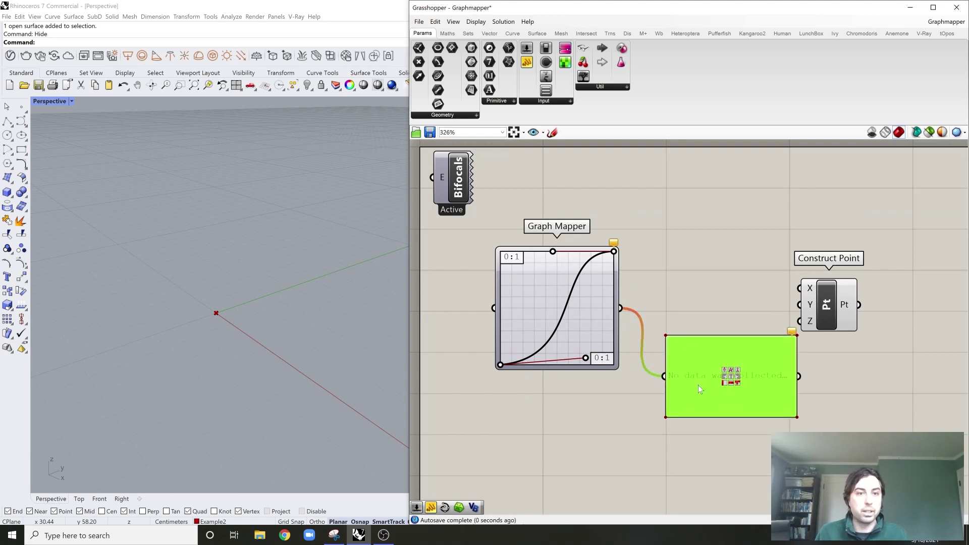
click(723, 277)
scroll(683, 302, down, 2)
right_drag(682, 302, 686, 302)
scroll(656, 302, up, 1)
click(631, 305)
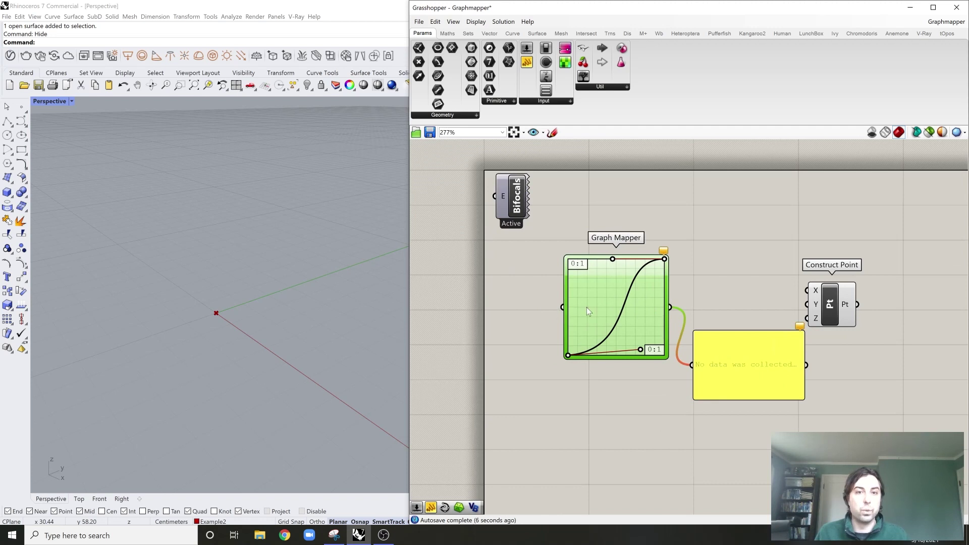
scroll(530, 308, up, 1)
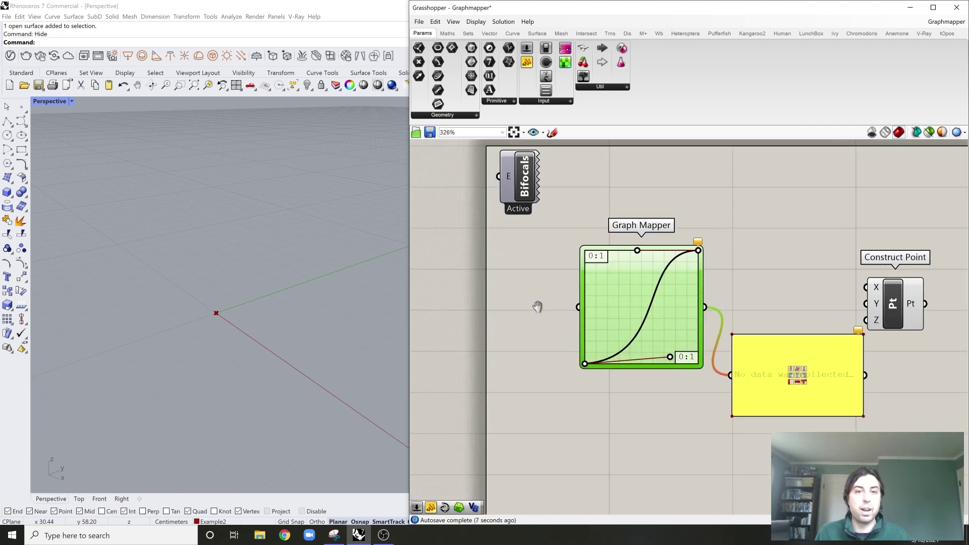
click(525, 343)
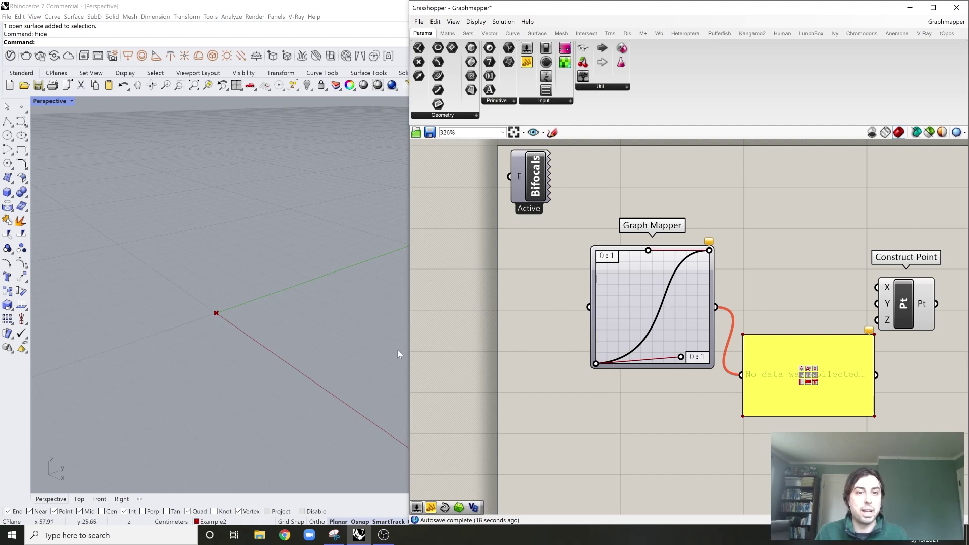
Step: Add a Range component before the Graph Mapper and wire its R output directly to the panel
double_click(472, 306)
text(range)
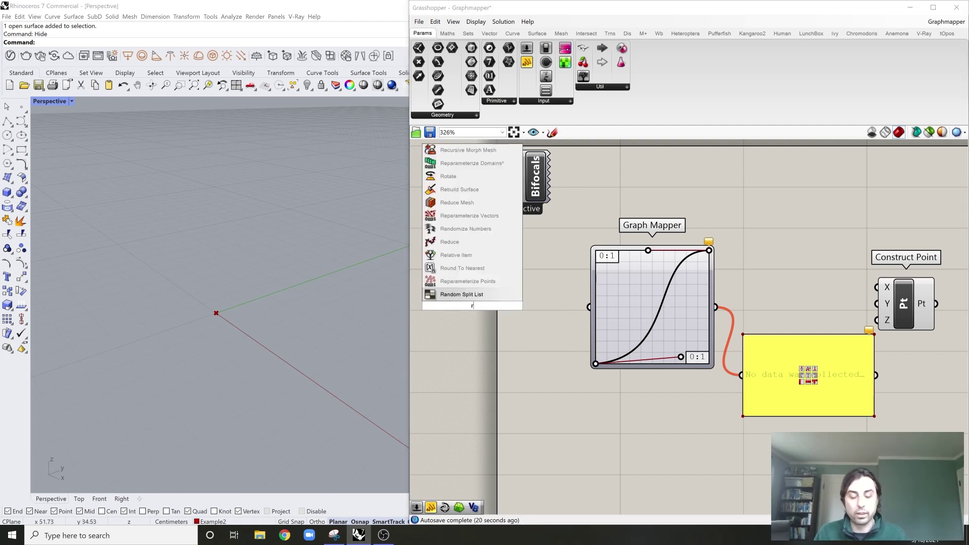
key(Return)
drag(476, 310, 591, 307)
Step: Enlarge the panel to fit the whole list of range values and shift it away from the Graph Mapper
click(767, 371)
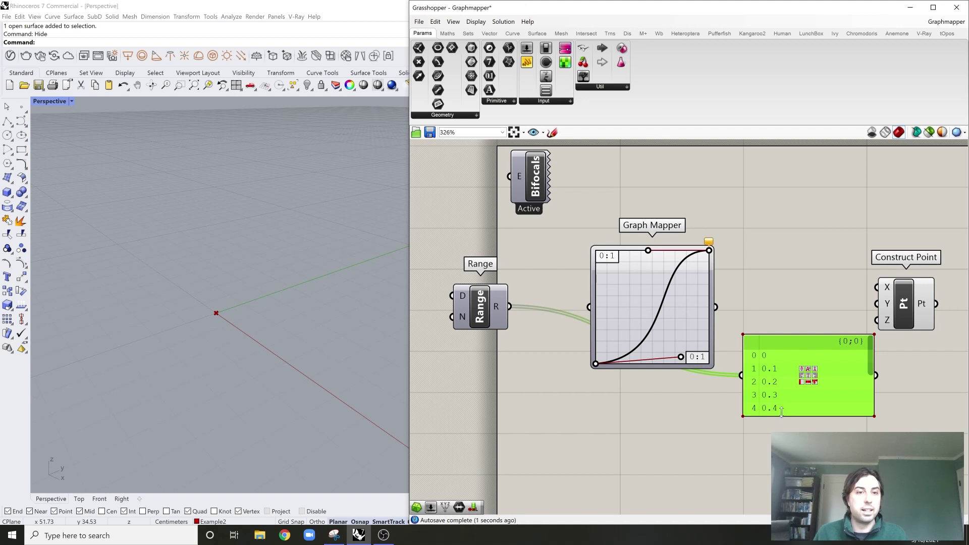
drag(781, 416, 781, 483)
drag(795, 440, 810, 398)
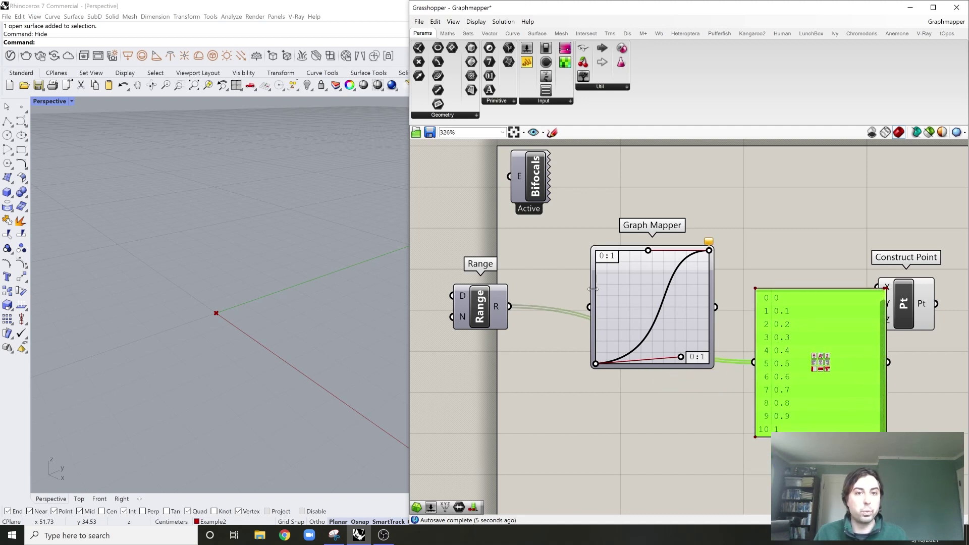
Step: Examine the Graph Mapper's Bezier curve and its X and Y domain limits in the Graph Editor
scroll(619, 262, up, 4)
scroll(621, 262, up, 2)
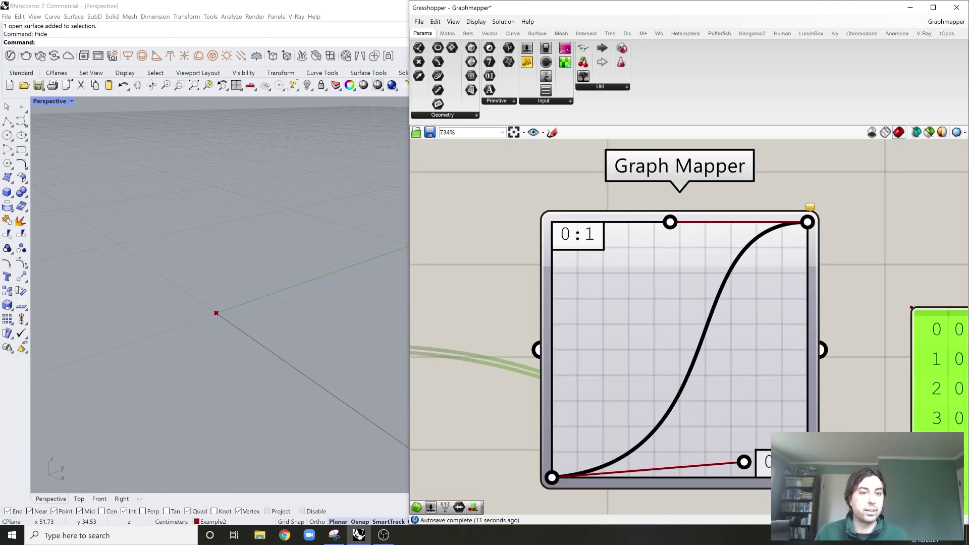
scroll(721, 375, down, 2)
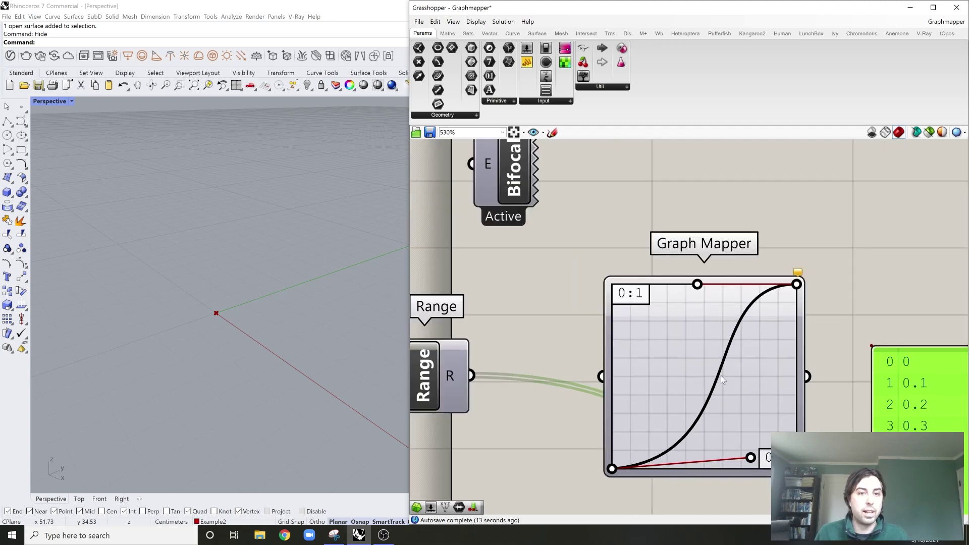
scroll(697, 362, up, 2)
double_click(675, 344)
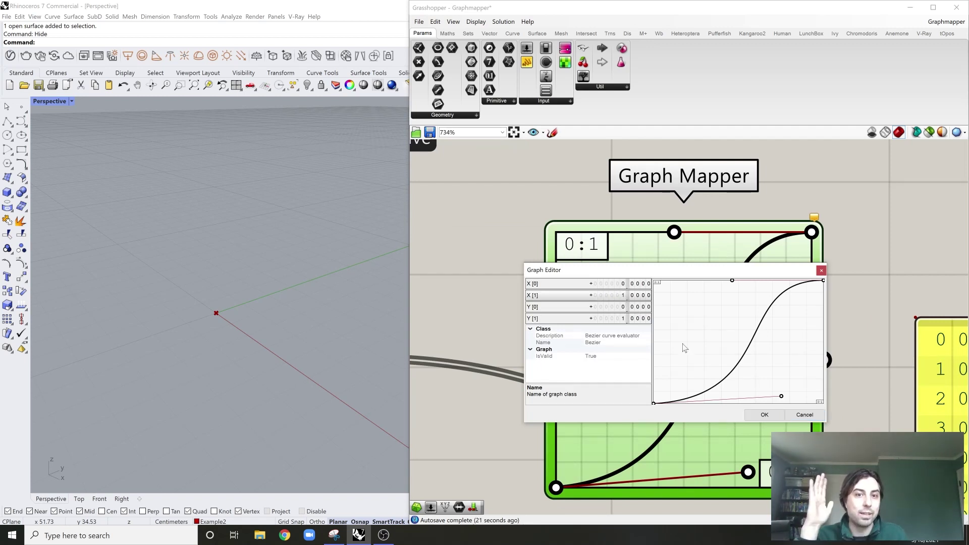
click(763, 415)
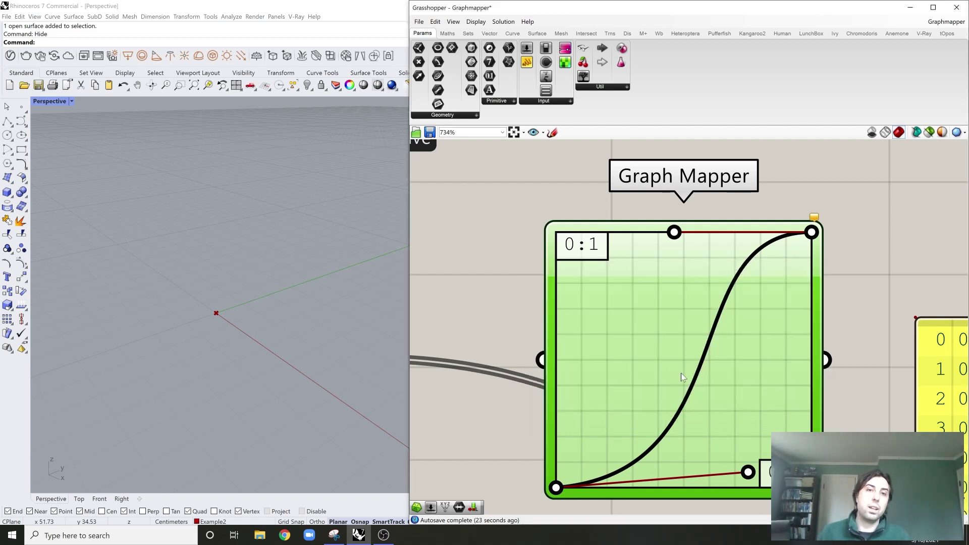
scroll(668, 355, down, 3)
scroll(669, 347, up, 3)
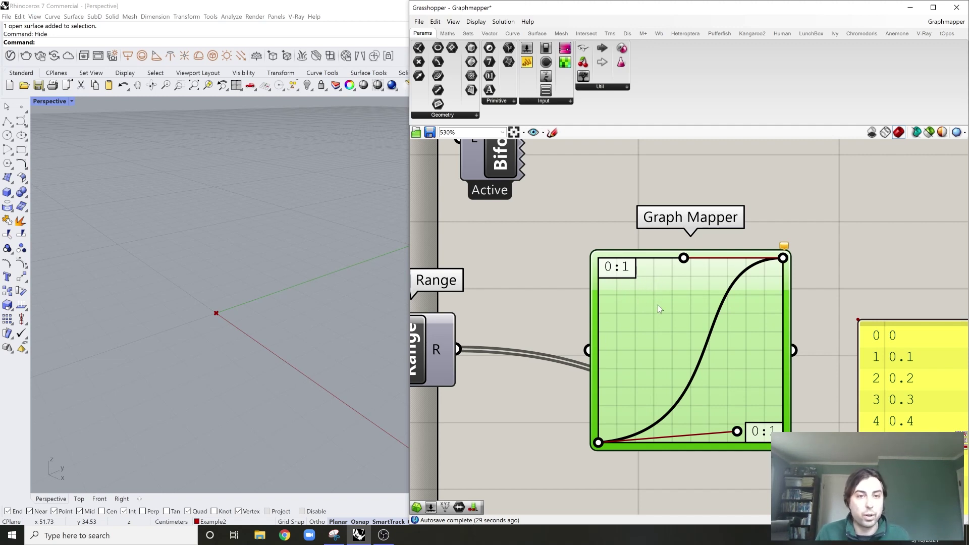
double_click(640, 286)
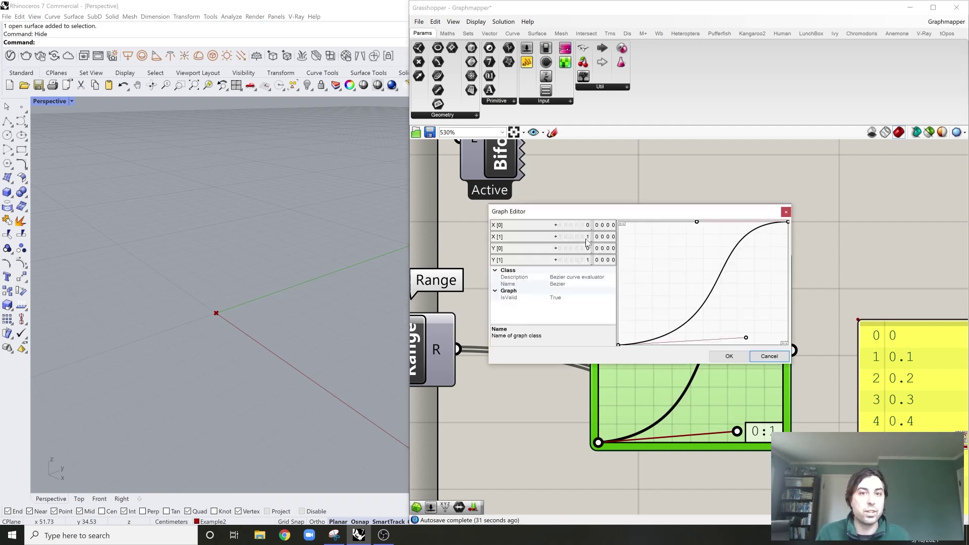
click(761, 357)
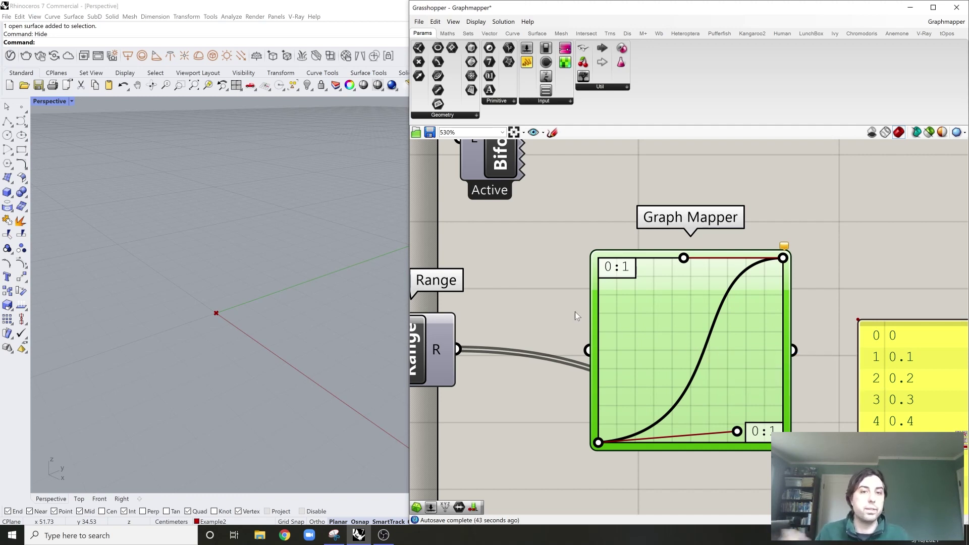
Step: Select the panel that lists the Range output to inspect its values against the Graph Mapper
scroll(578, 313, down, 1)
scroll(646, 337, down, 1)
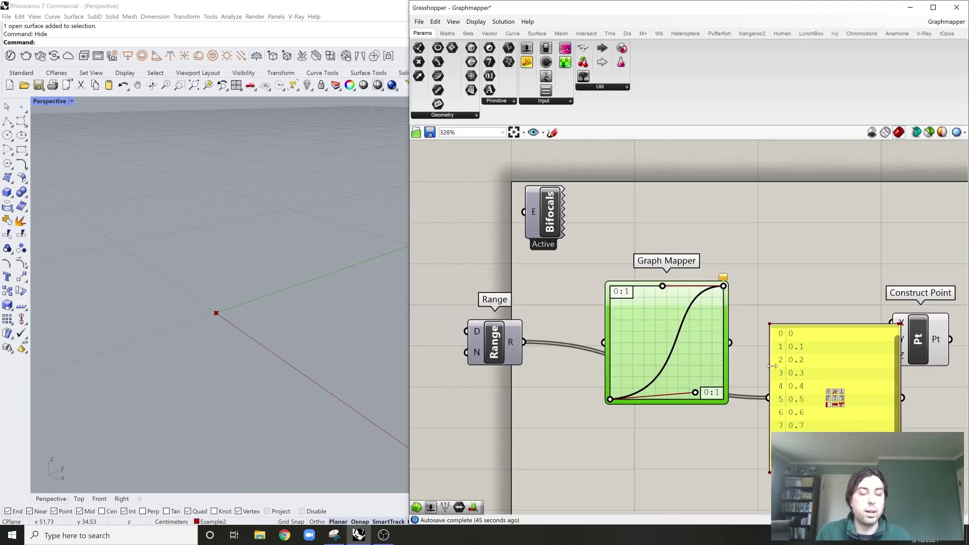
click(801, 363)
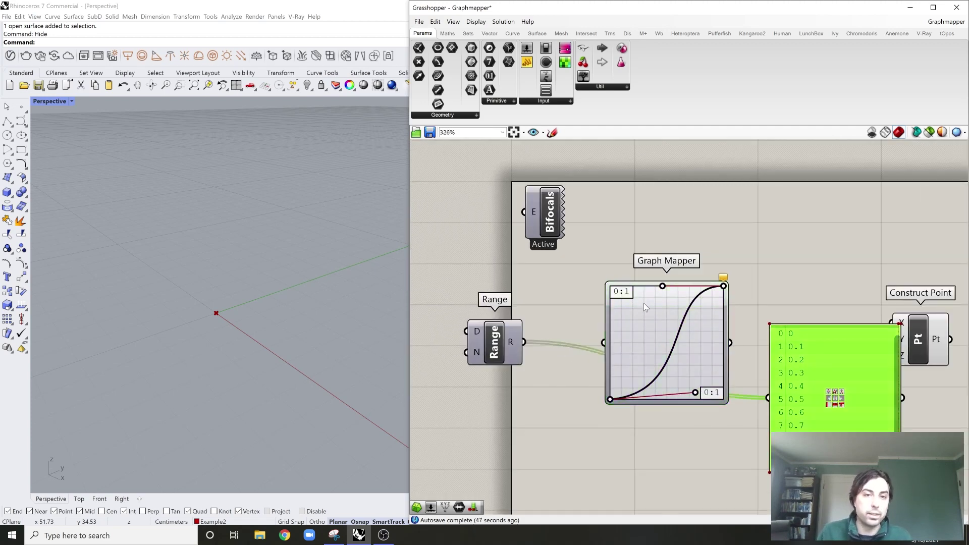
Step: Move the panel of Range values lower on the canvas, clear of the Graph Mapper and Construct Point
scroll(644, 303, up, 1)
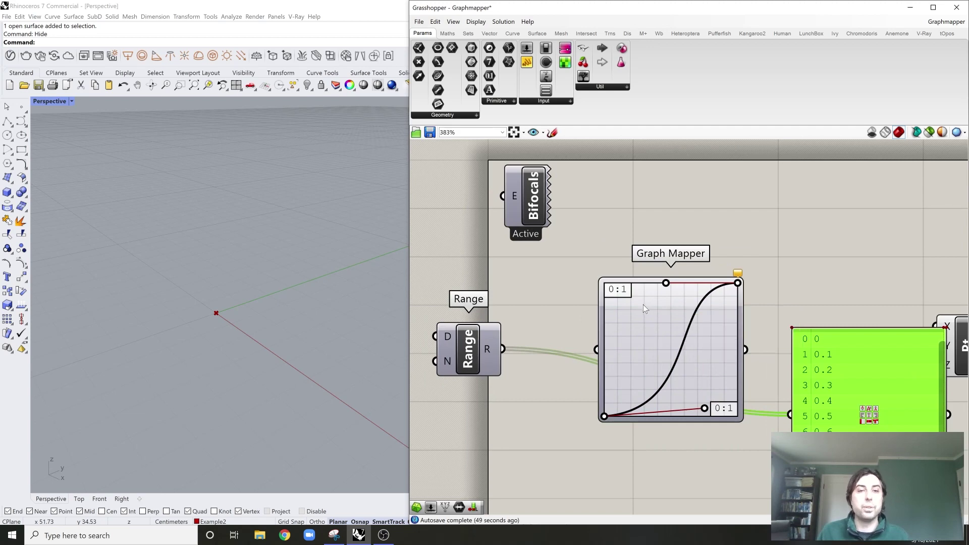
click(573, 322)
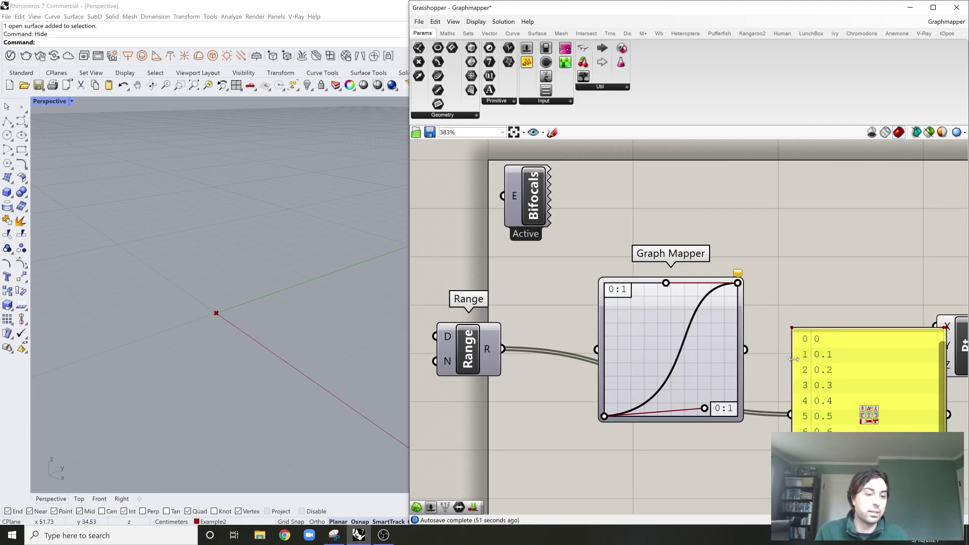
click(821, 386)
scroll(821, 385, down, 2)
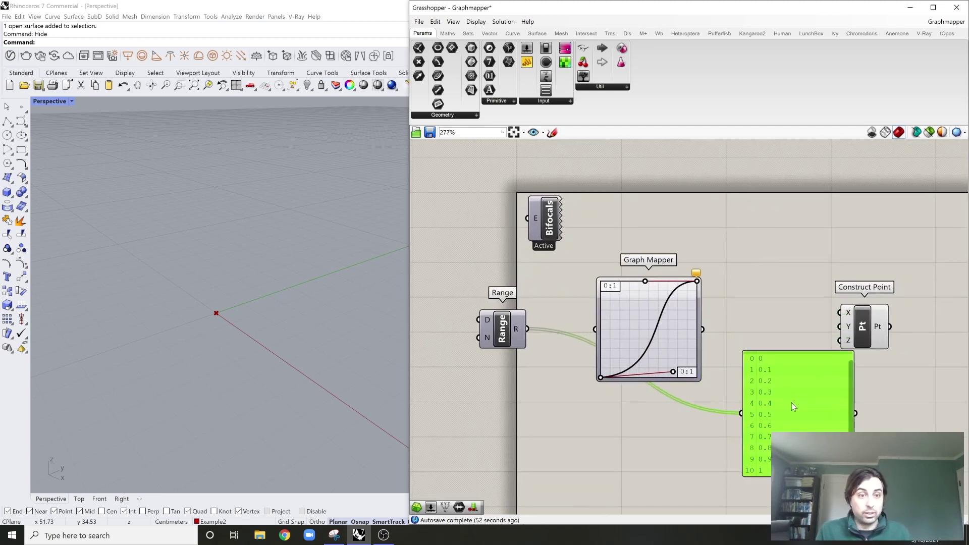
drag(792, 403, 788, 433)
click(723, 380)
drag(723, 314, 472, 331)
scroll(727, 323, down, 1)
drag(824, 244, 427, 326)
drag(616, 227, 656, 267)
click(708, 249)
scroll(593, 275, up, 2)
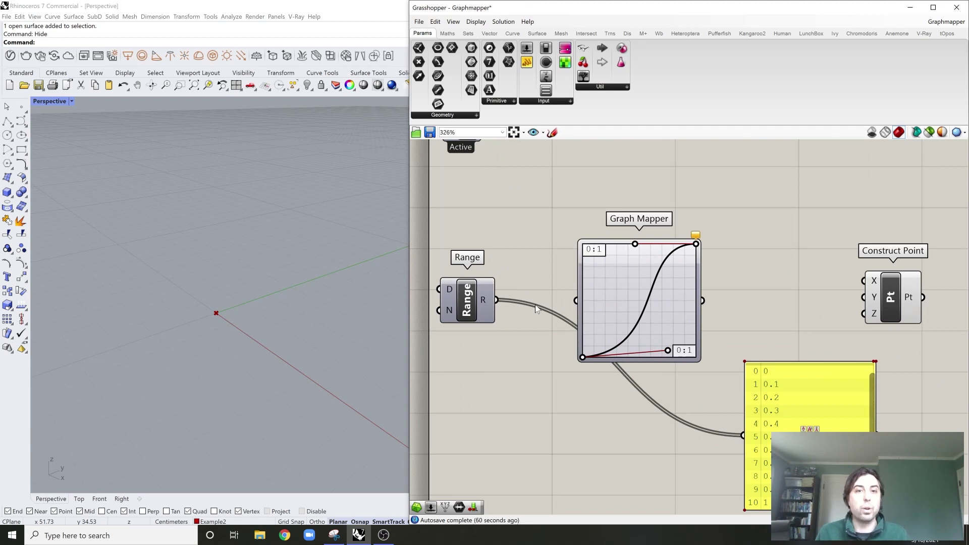
Step: Wire the Range component's R output into the Graph Mapper's input
drag(496, 299, 577, 300)
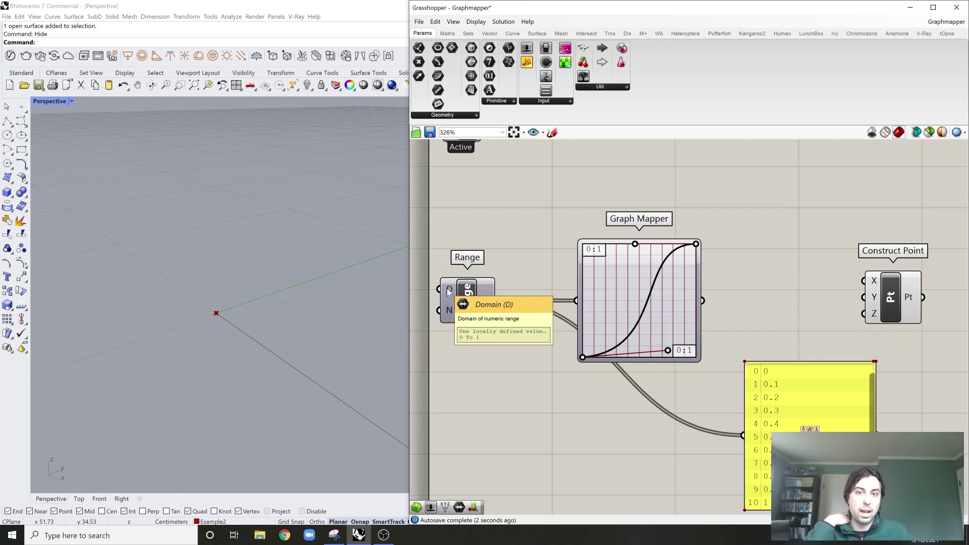
scroll(628, 253, up, 2)
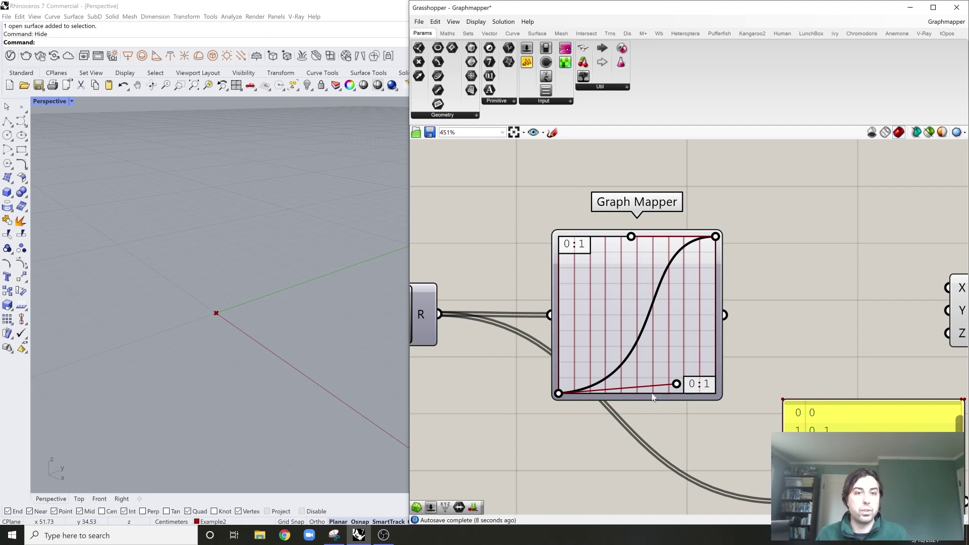
scroll(652, 308, down, 2)
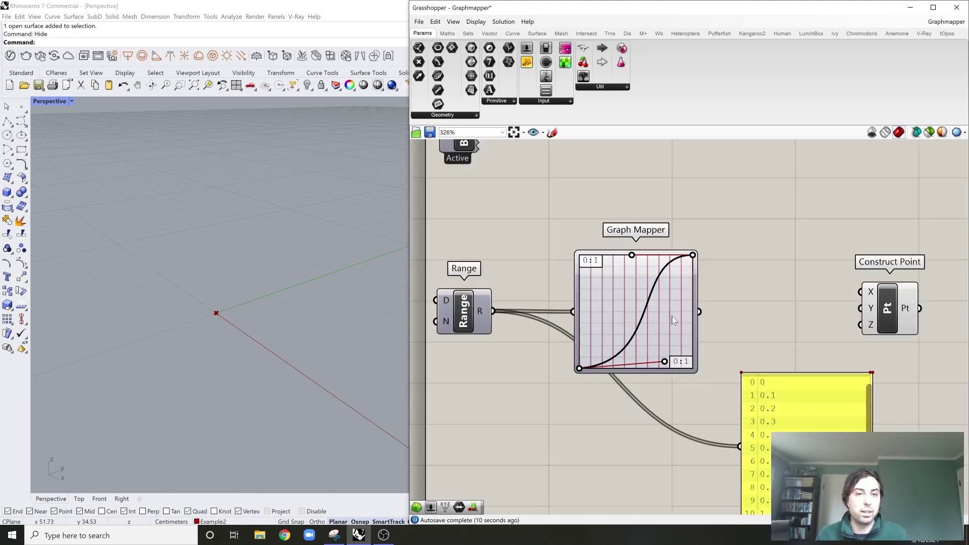
right_drag(729, 303, 702, 237)
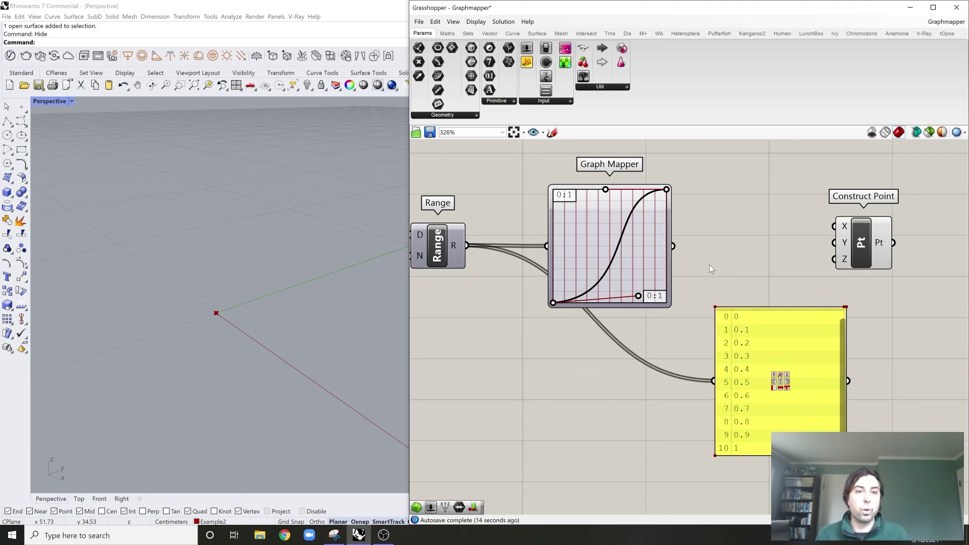
Step: Replace the panel's input with the Graph Mapper's output and compare the remapped values with the Bezier curve
drag(677, 246, 714, 381)
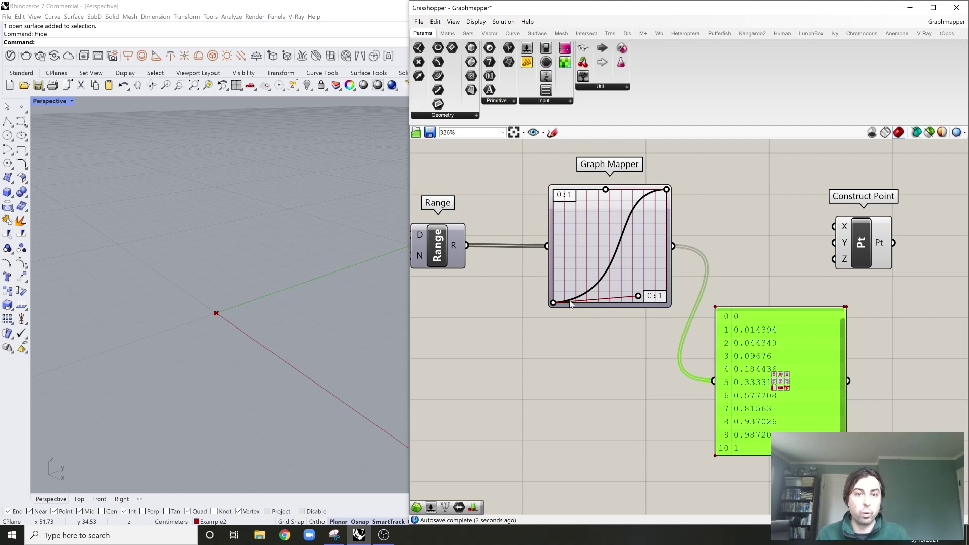
scroll(573, 311, up, 5)
scroll(573, 311, down, 3)
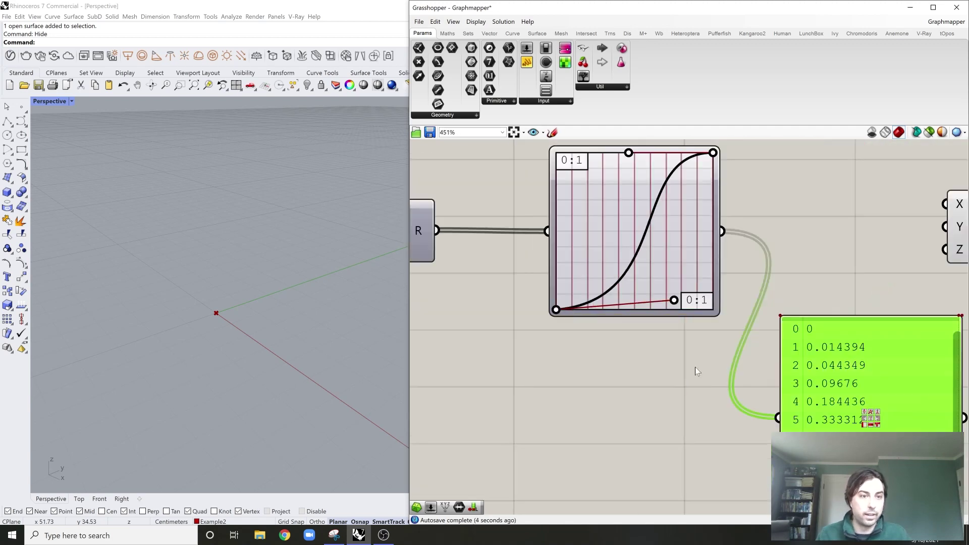
right_drag(696, 380, 677, 367)
scroll(678, 250, down, 2)
scroll(678, 250, up, 7)
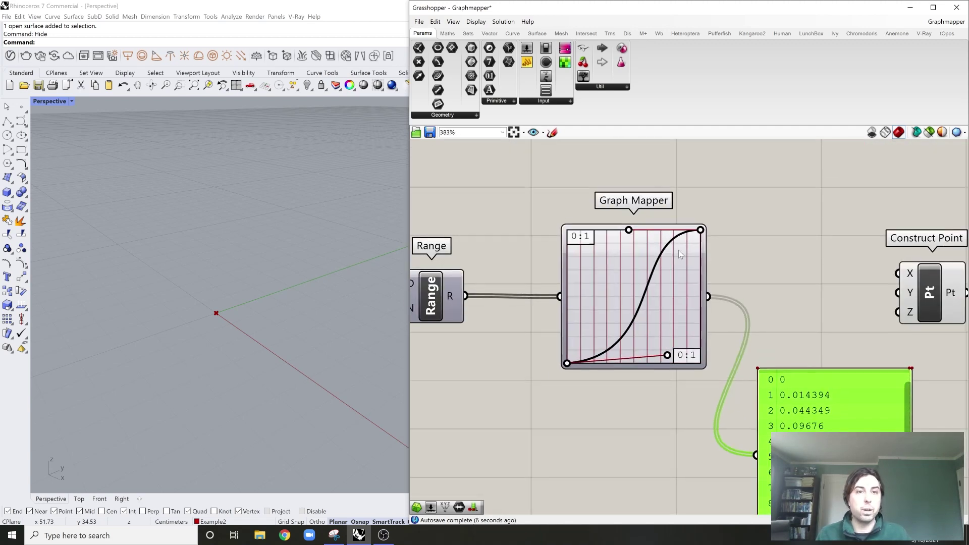
scroll(679, 191, down, 10)
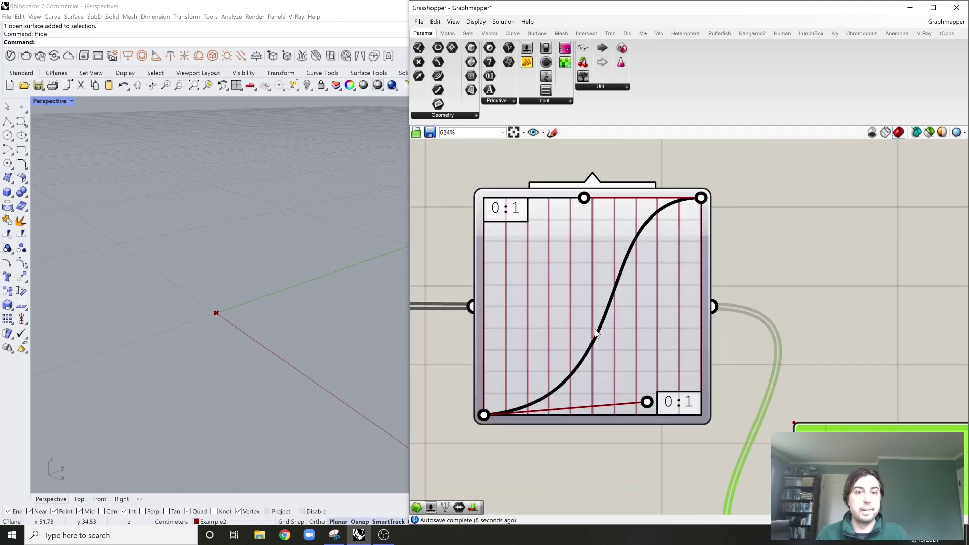
scroll(692, 303, up, 2)
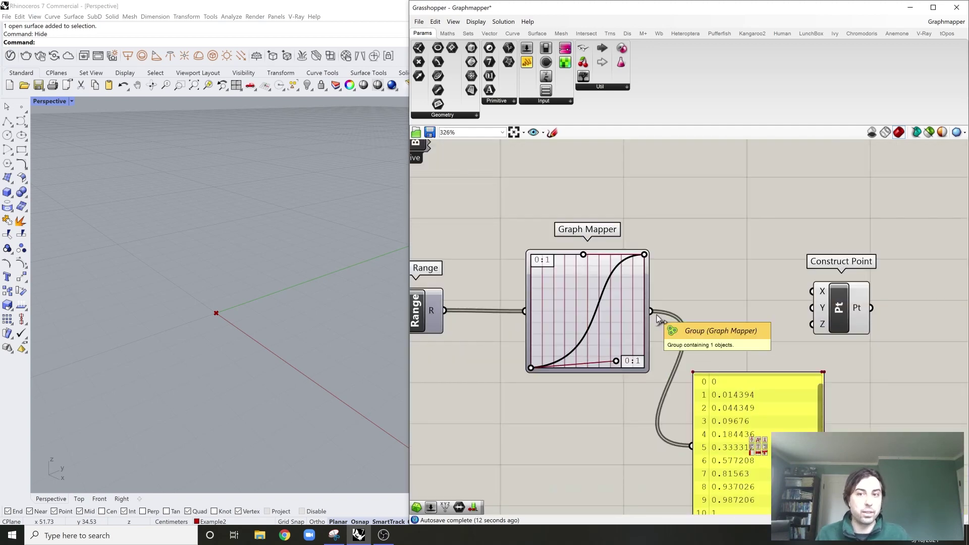
Step: Wire the Graph Mapper's output to Construct Point's X input and inspect the points' spacing along the X axis in Rhino
drag(653, 311, 813, 292)
scroll(212, 323, up, 10)
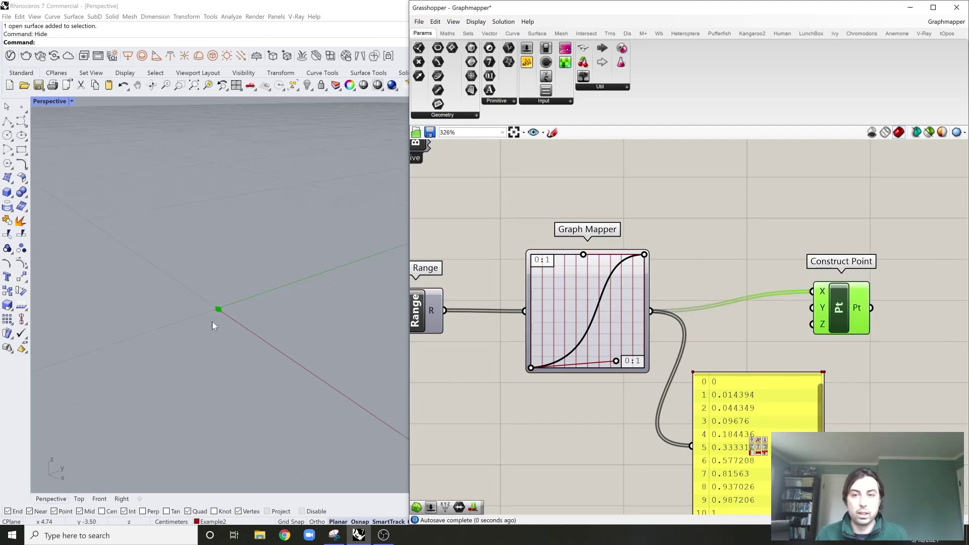
right_drag(222, 291, 268, 296)
scroll(331, 340, up, 5)
scroll(333, 337, up, 12)
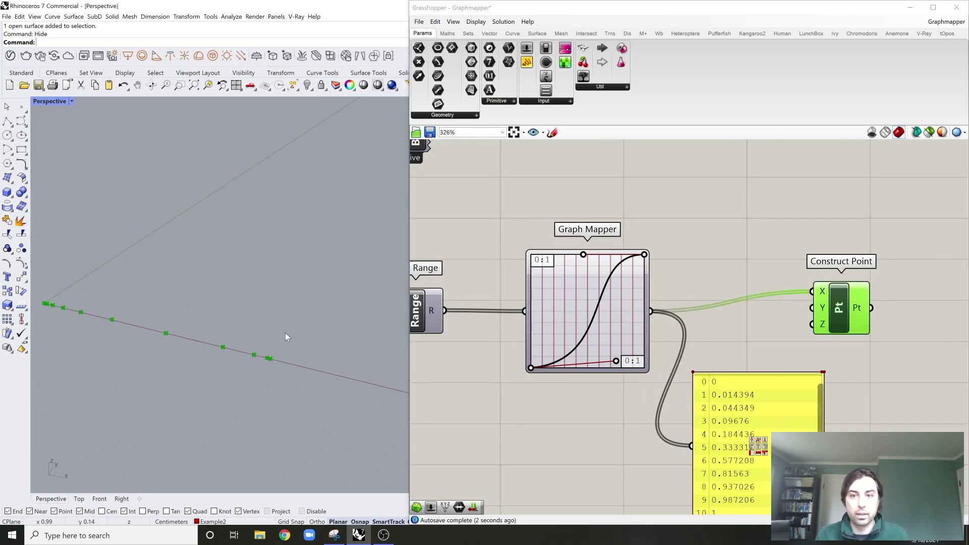
scroll(286, 332, down, 13)
mouse_move(278, 331)
right_down()
mouse_move(231, 328)
mouse_move(273, 319)
right_up()
scroll(234, 328, up, 4)
Step: Reposition Construct Point so its X input lines up with the Graph Mapper's output
click(816, 306)
drag(837, 304, 848, 323)
click(754, 282)
click(625, 315)
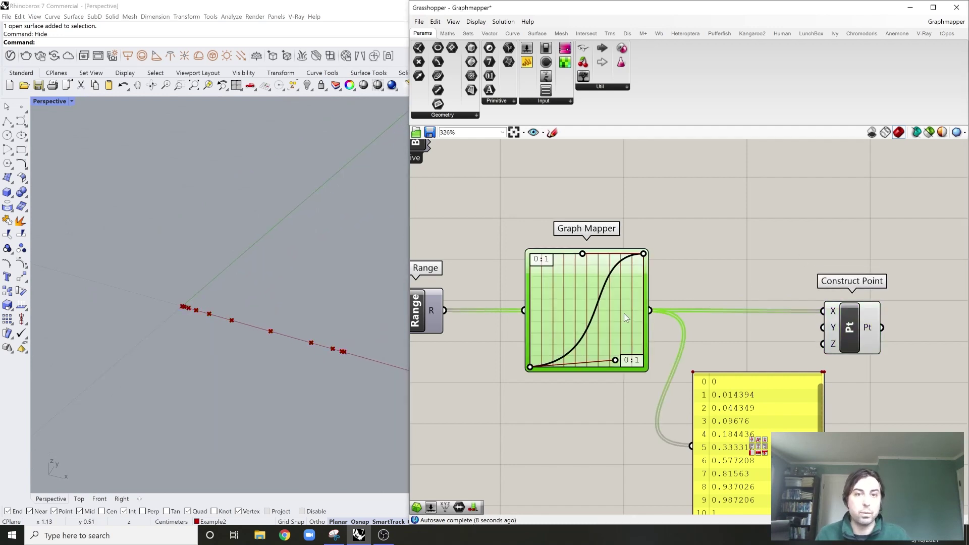
click(864, 327)
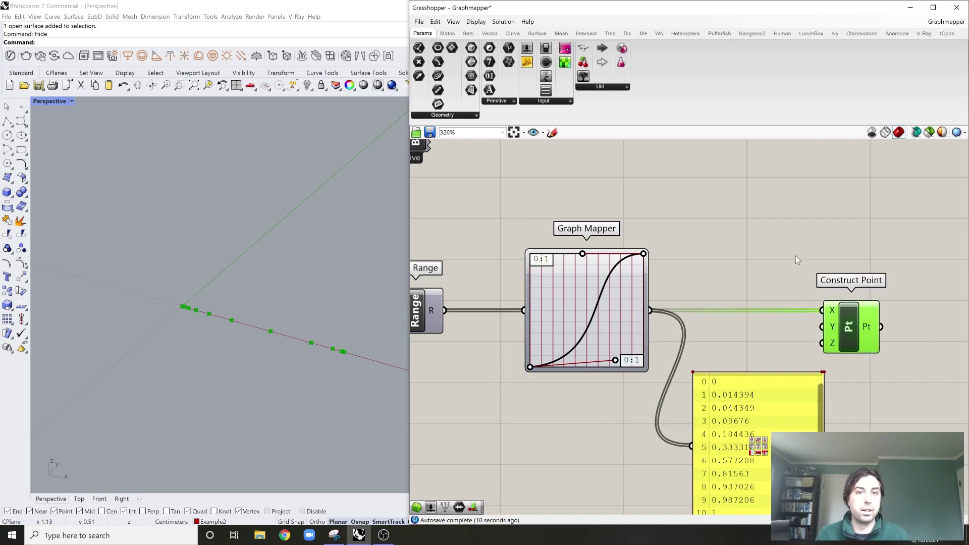
click(509, 325)
Step: Adjust the Graph Mapper's two Bezier handles to reshape the S-curve, keeping the lower handle almost level with the graph's base
scroll(508, 326, up, 1)
mouse_move(600, 243)
mouse_down()
mouse_move(588, 262)
mouse_move(541, 247)
mouse_move(626, 241)
mouse_move(601, 241)
mouse_up()
mouse_move(636, 368)
mouse_down()
mouse_move(598, 365)
mouse_move(649, 372)
mouse_move(641, 371)
mouse_up()
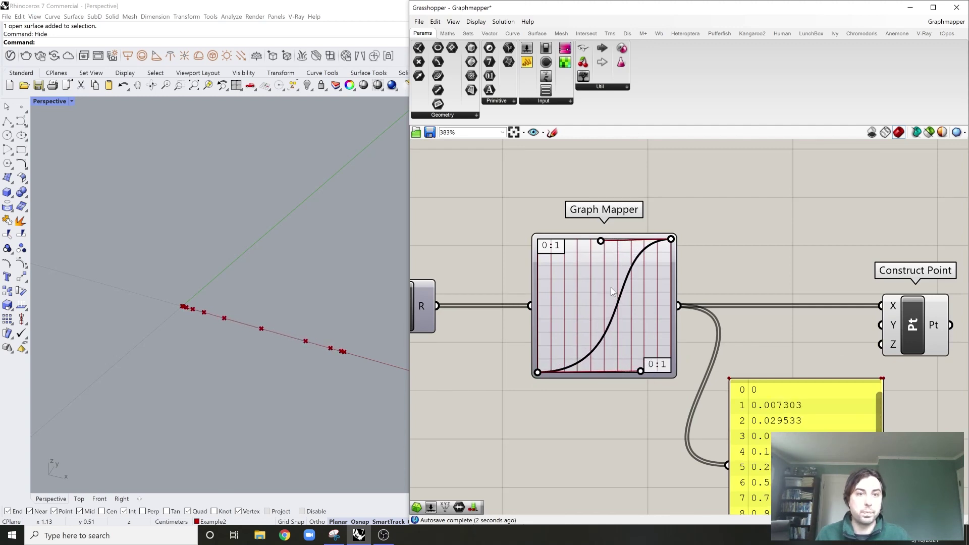
drag(602, 246, 610, 247)
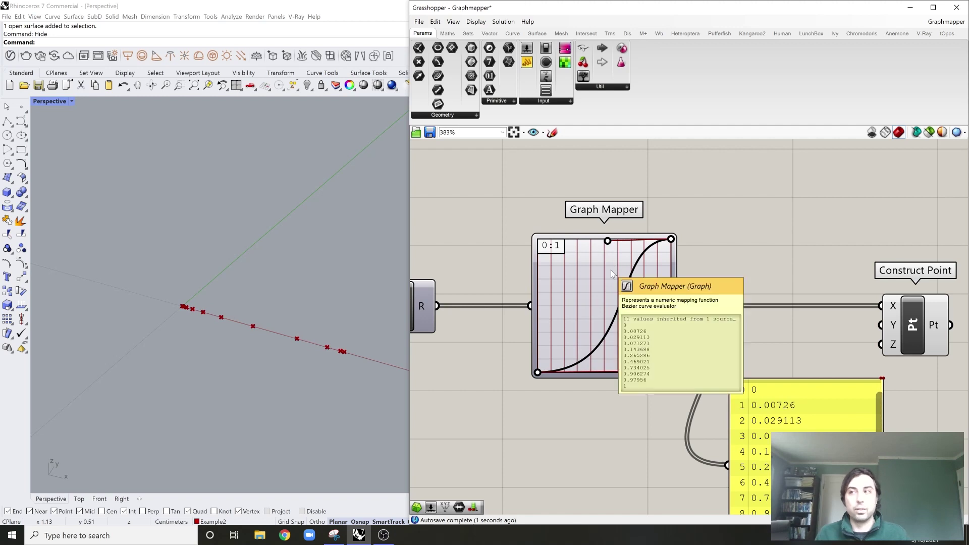
Step: Delete the panel that lists the Graph Mapper's values
scroll(647, 247, down, 1)
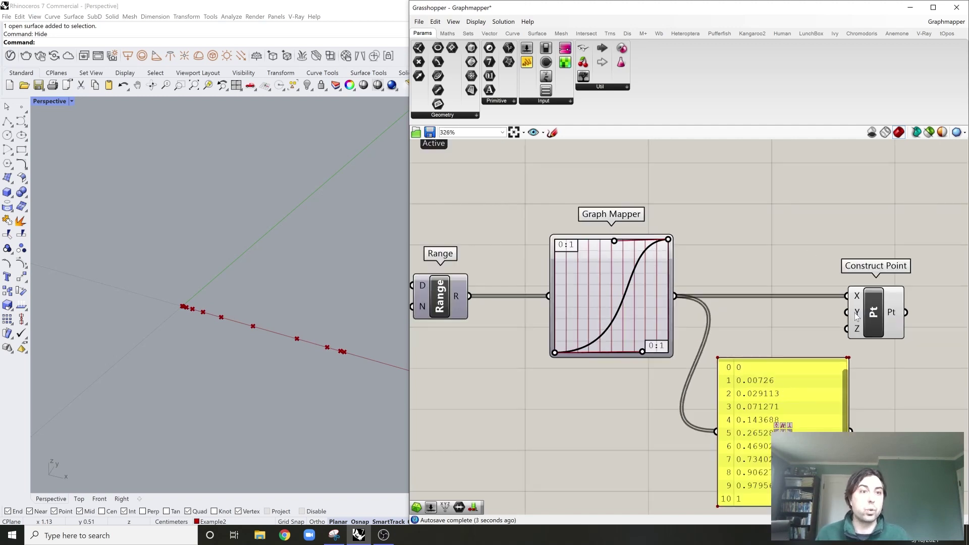
scroll(786, 389, down, 3)
drag(774, 399, 783, 248)
key(Delete)
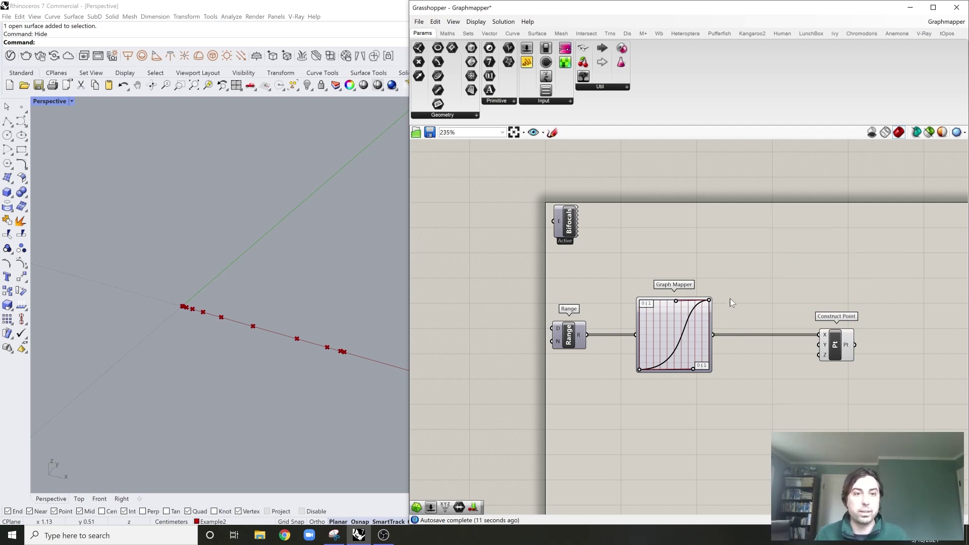
scroll(730, 298, up, 2)
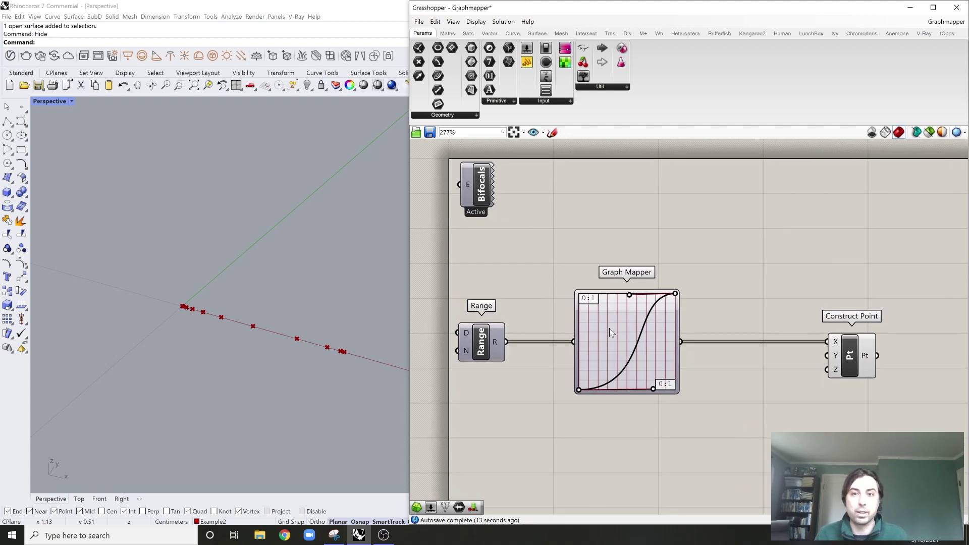
scroll(644, 352, up, 1)
right_drag(740, 341, 672, 314)
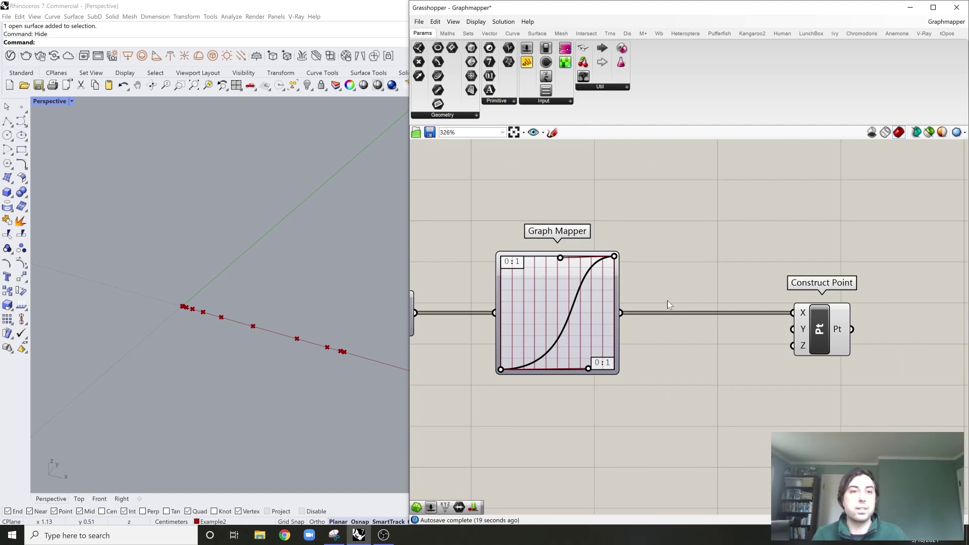
scroll(635, 335, down, 2)
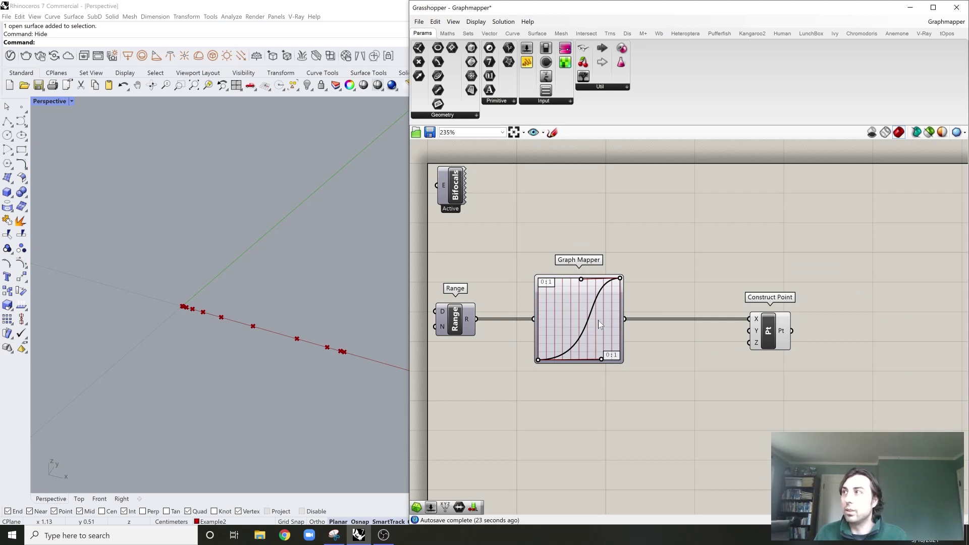
scroll(592, 326, up, 2)
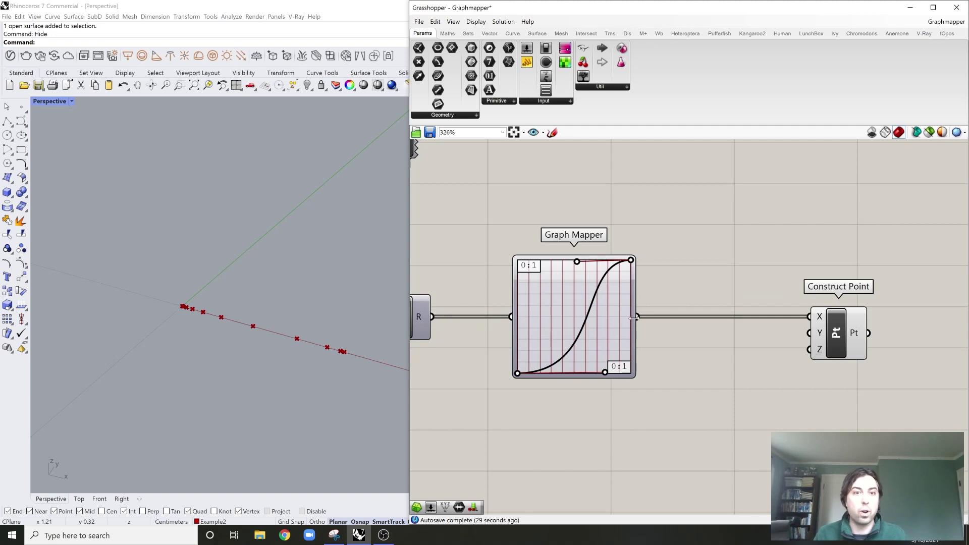
scroll(682, 317, down, 1)
mouse_move(460, 319)
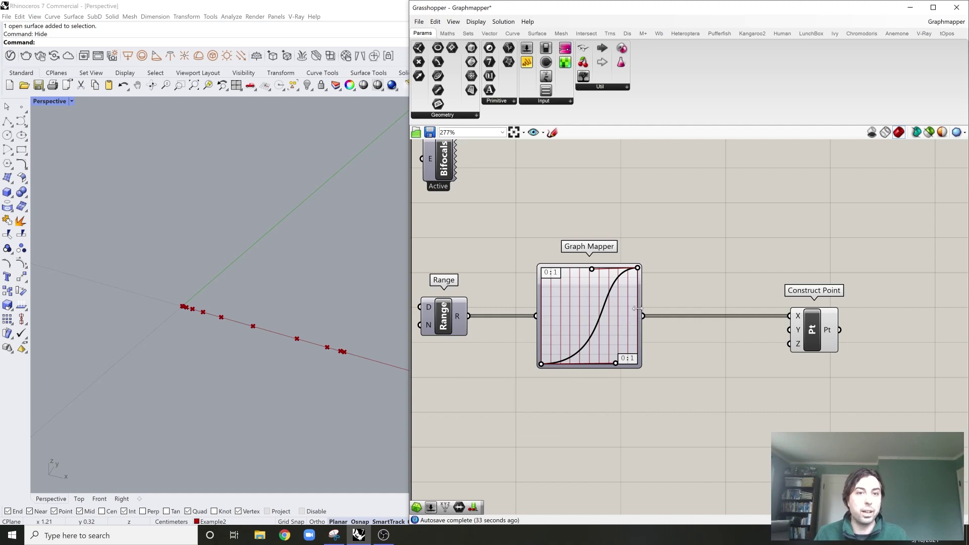
Step: Make room before Construct Point, add a Remap Numbers component there, and wire the Graph Mapper's output to its V input
drag(828, 345, 878, 345)
right_drag(798, 357, 733, 348)
double_click(709, 360)
text(rem)
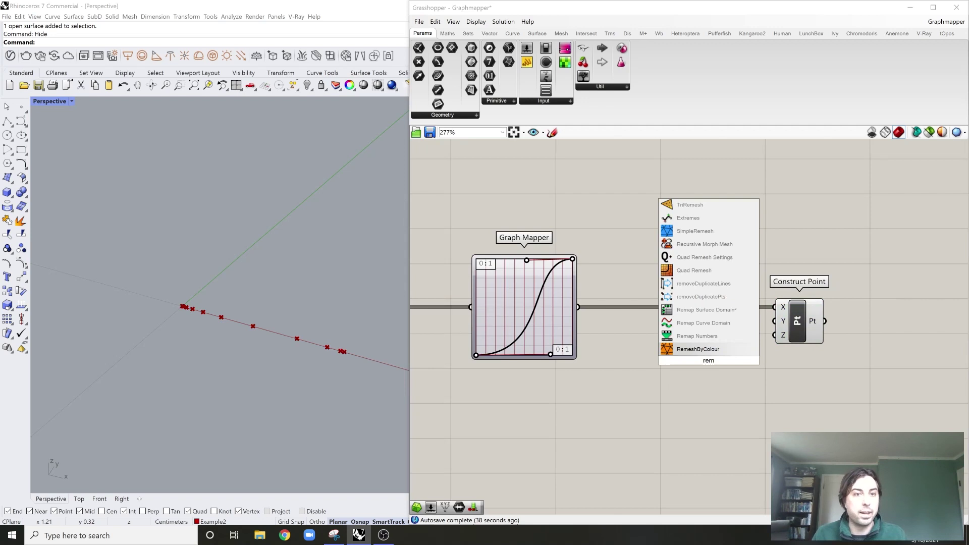
click(701, 337)
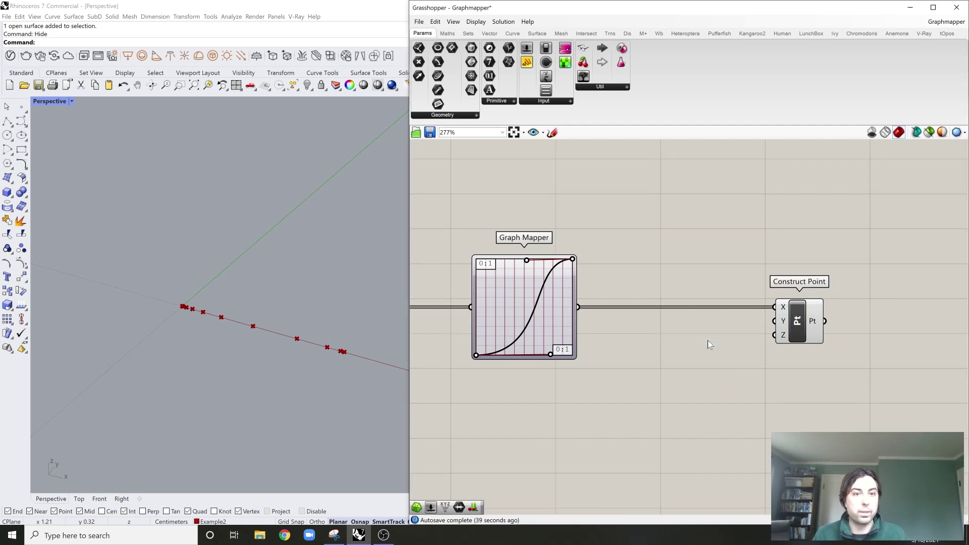
drag(580, 307, 685, 346)
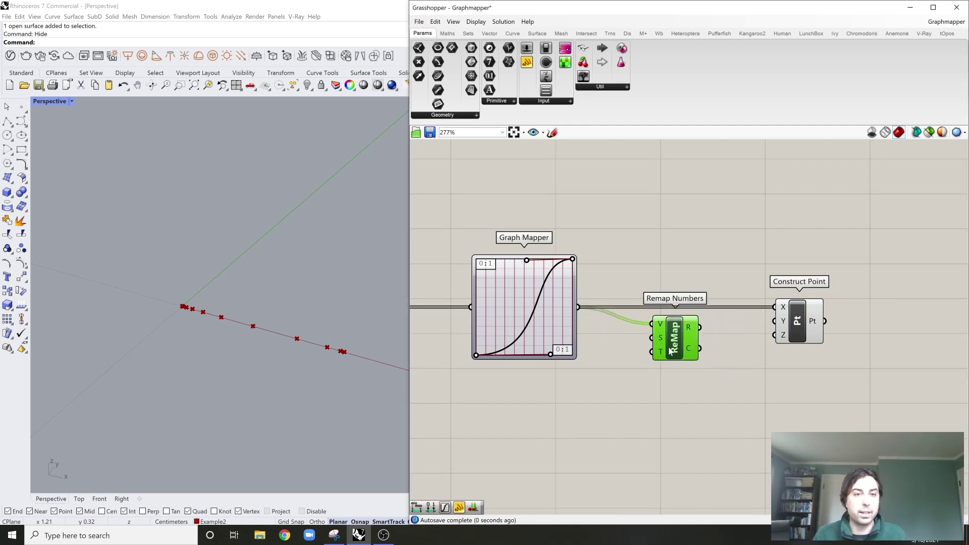
Step: Move Construct Point and Remap Numbers farther from the Graph Mapper to leave space between the components
right_drag(768, 335, 683, 326)
drag(725, 318, 822, 318)
click(651, 352)
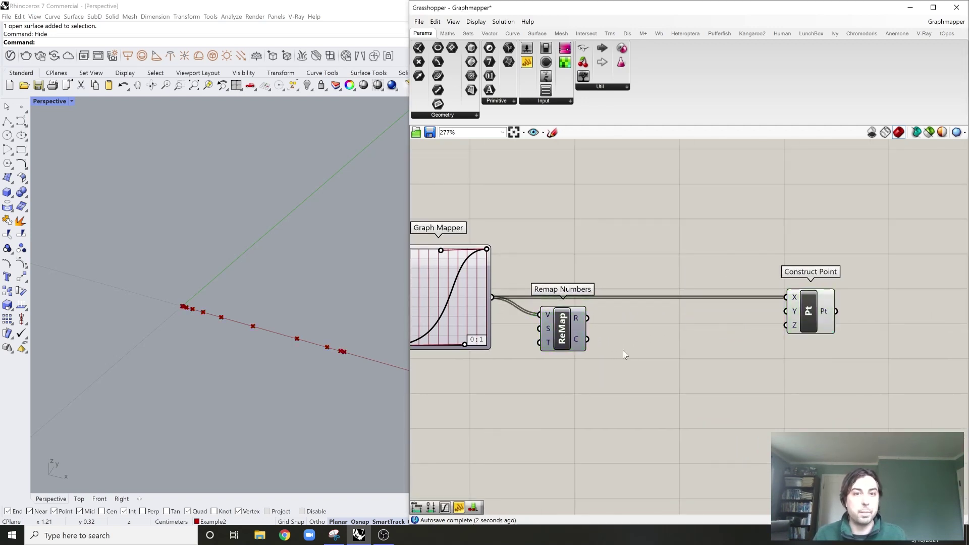
drag(570, 333, 606, 332)
click(580, 302)
scroll(564, 330, up, 3)
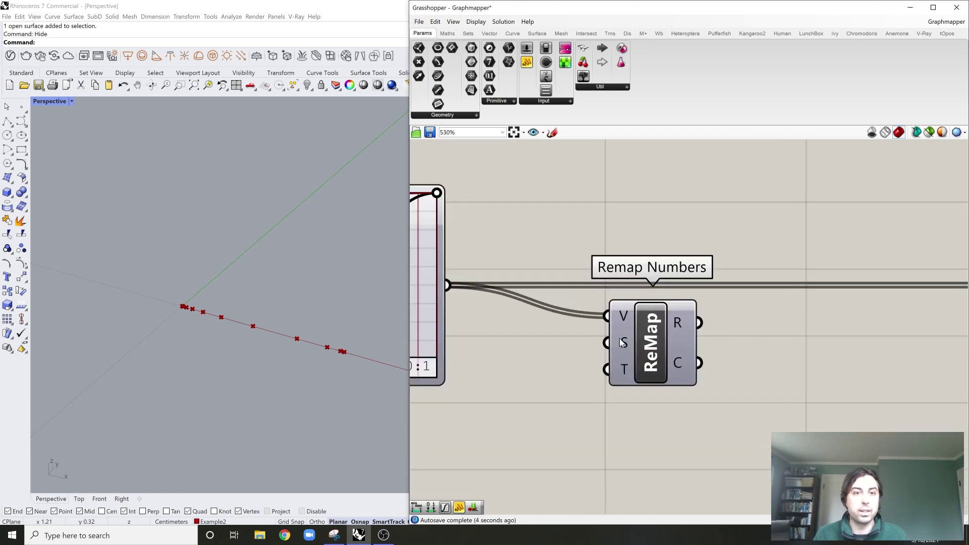
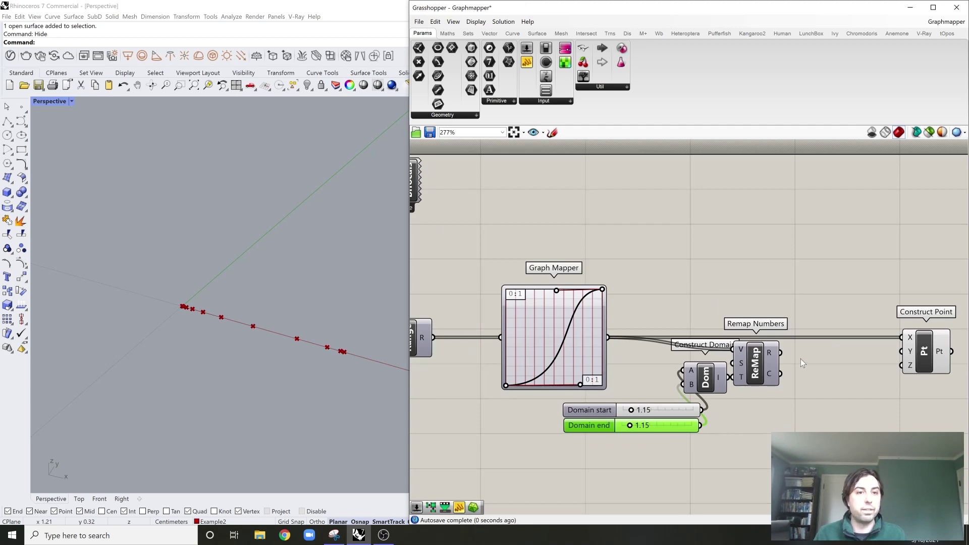
Step: Wire the Remap Numbers R output to Construct Point's X input, replacing the direct Graph Mapper connection
drag(902, 331, 903, 336)
right_drag(820, 391, 781, 389)
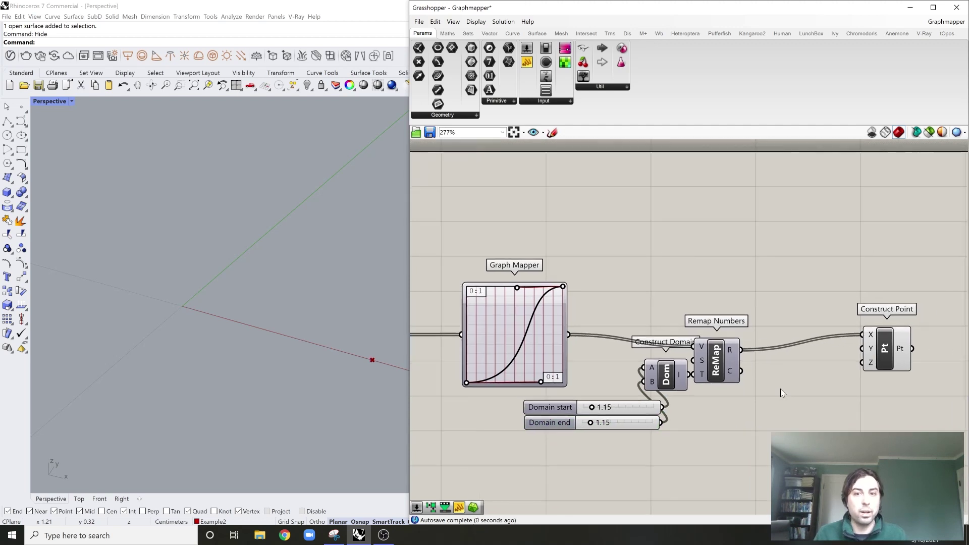
Step: Set the Domain start slider to 0.00 and the Domain end slider to 1.92, and view the points in Rhino
scroll(591, 427, up, 3)
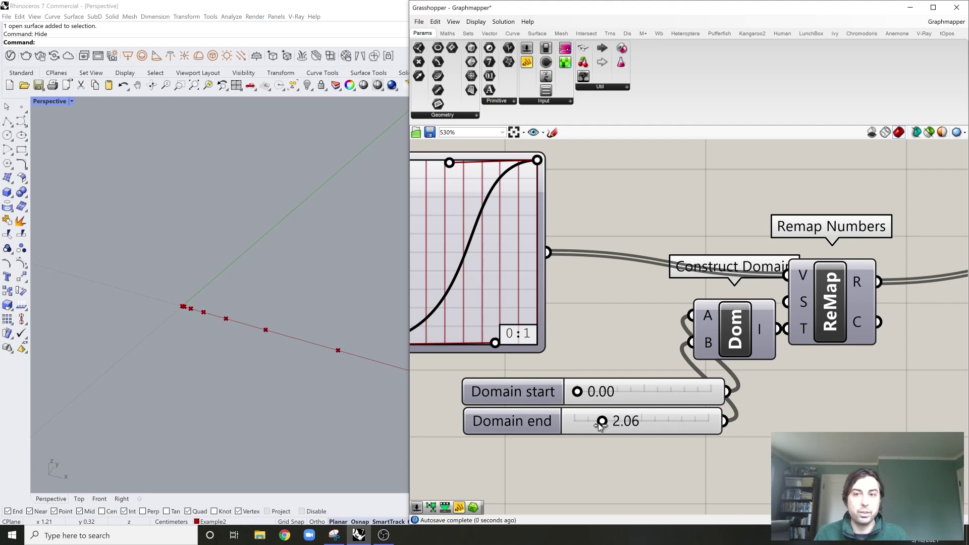
scroll(340, 363, down, 6)
shift+right_drag(368, 370, 293, 369)
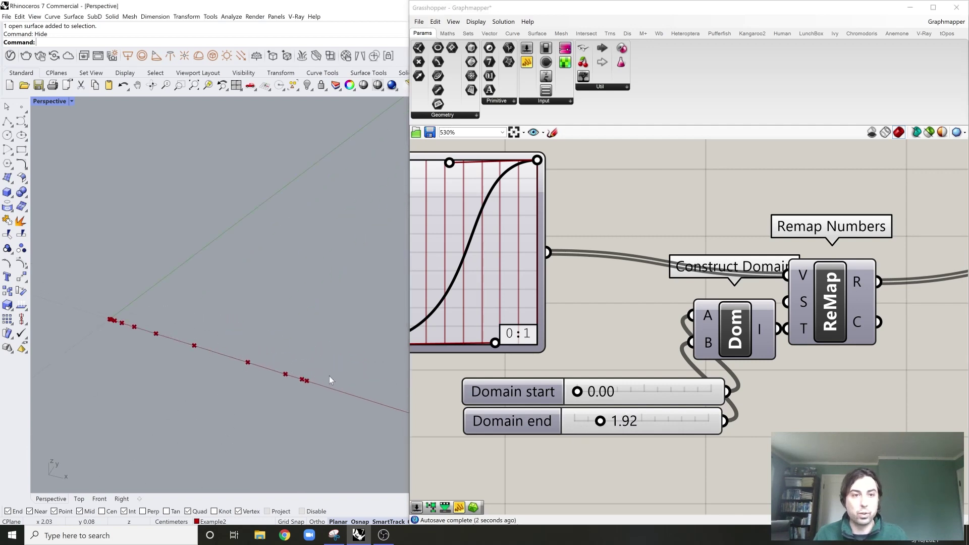
Step: Reposition Remap Numbers, Construct Domain and the two domain sliders into a tidy layout between the Graph Mapper and Construct Point
scroll(598, 350, down, 3)
drag(892, 321, 909, 311)
drag(711, 338, 720, 326)
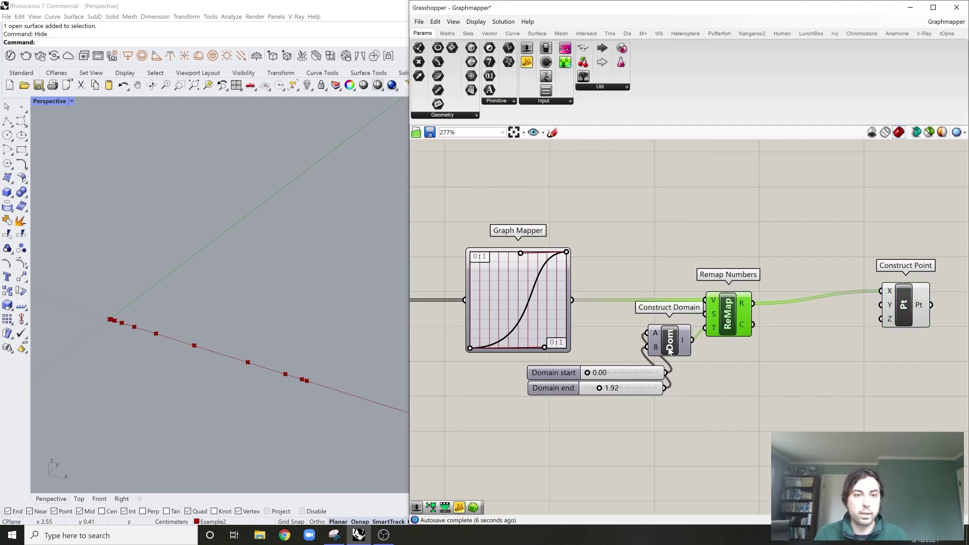
drag(669, 352, 612, 385)
click(709, 396)
click(596, 333)
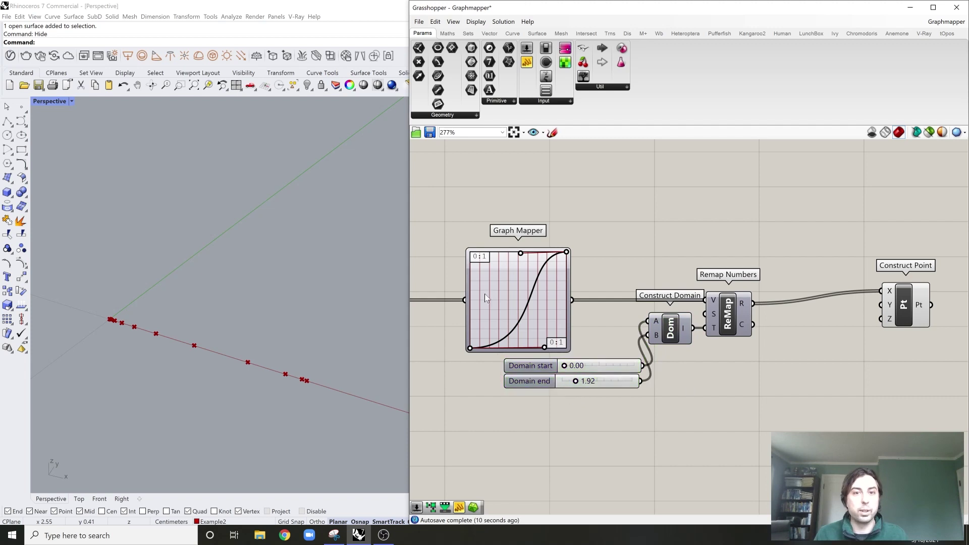
Step: Add a number slider with the value 15 and wire it to the Range component's N input
right_drag(460, 303, 612, 323)
right_drag(707, 296, 627, 295)
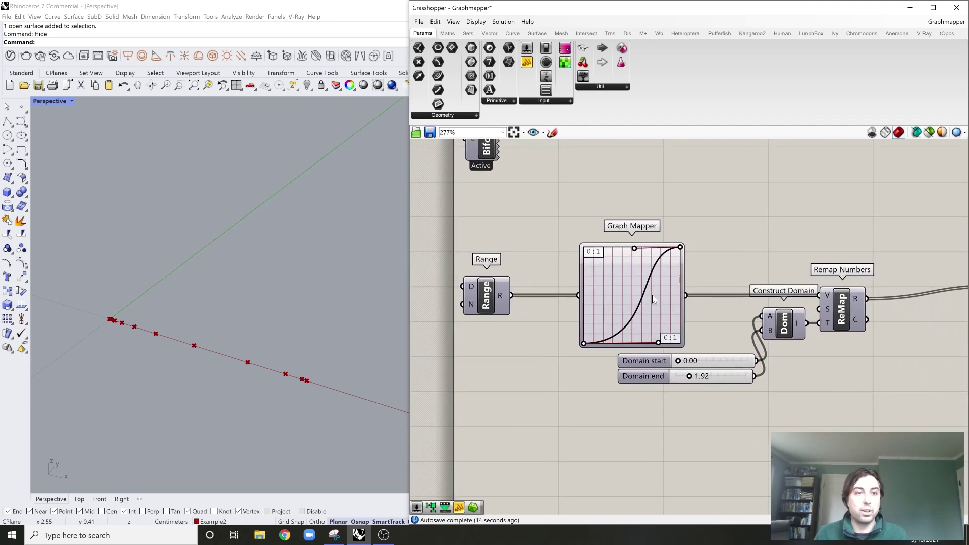
scroll(737, 282, down, 1)
right_drag(850, 317, 807, 317)
scroll(517, 301, up, 5)
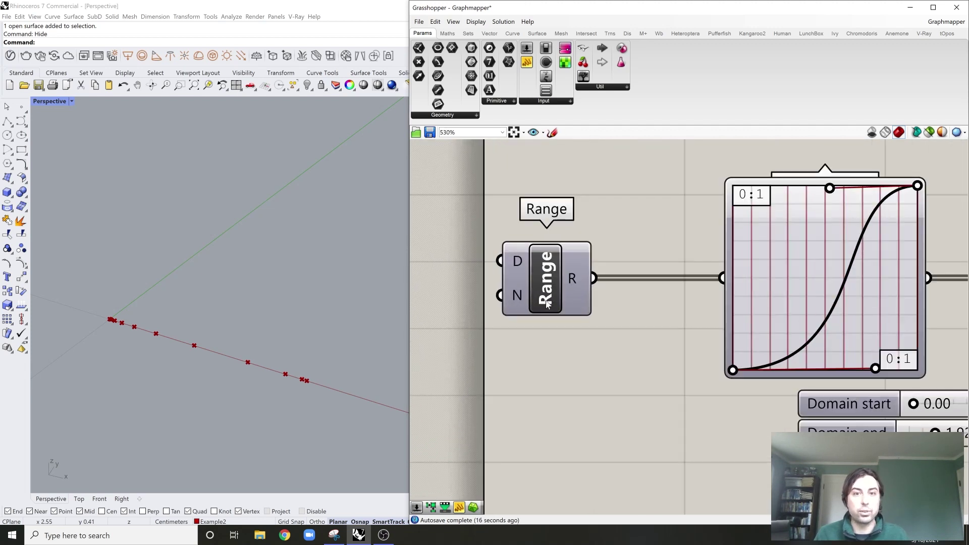
right_drag(520, 347, 603, 347)
double_click(606, 348)
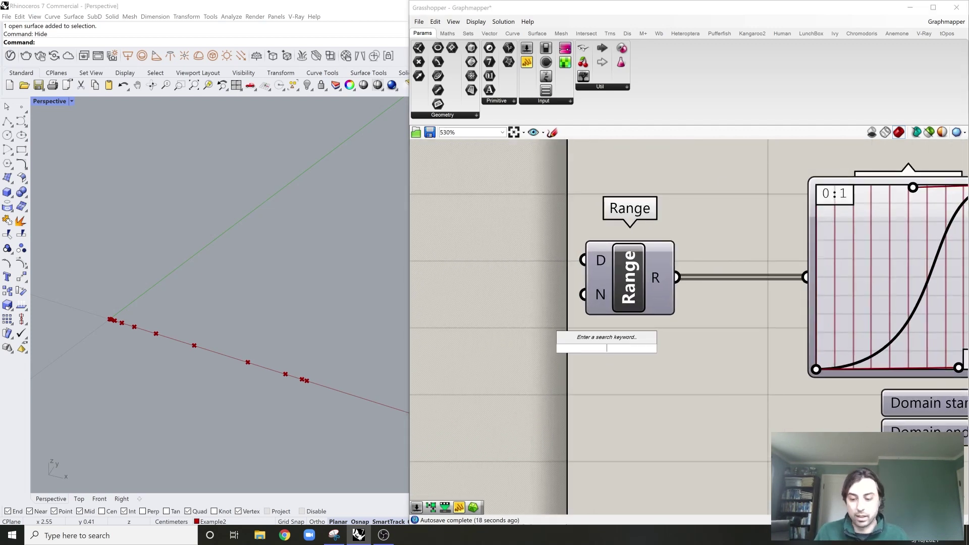
text(15)
key(Return)
drag(676, 359, 518, 305)
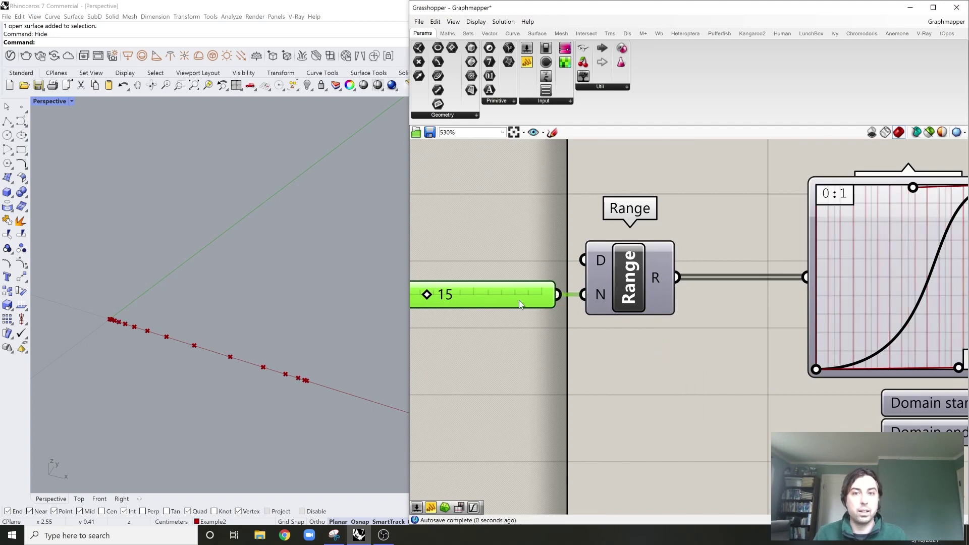
Step: Set the Domain end slider to 2.67 and view the stretched row of points in Rhino
scroll(513, 303, down, 3)
right_drag(752, 313, 621, 310)
scroll(595, 308, down, 2)
scroll(508, 298, up, 3)
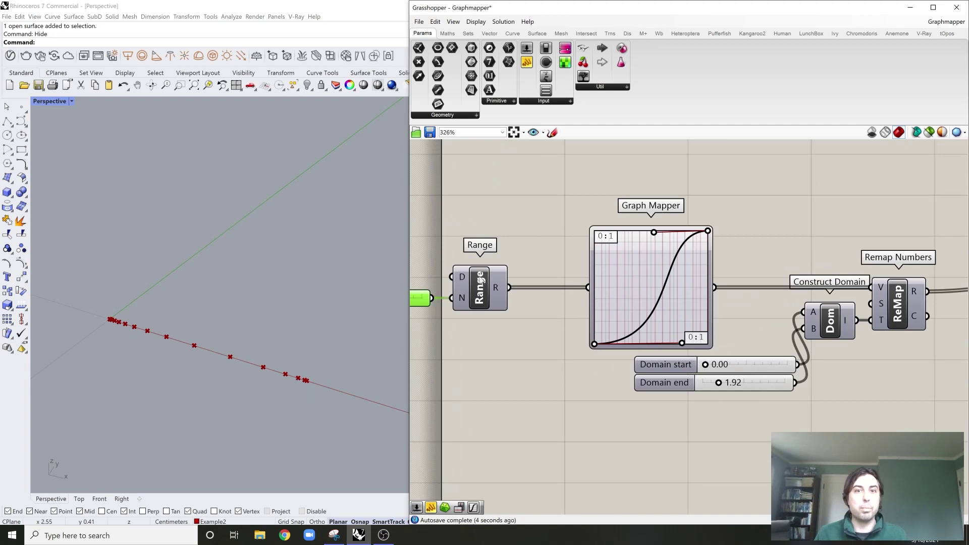
scroll(513, 292, down, 1)
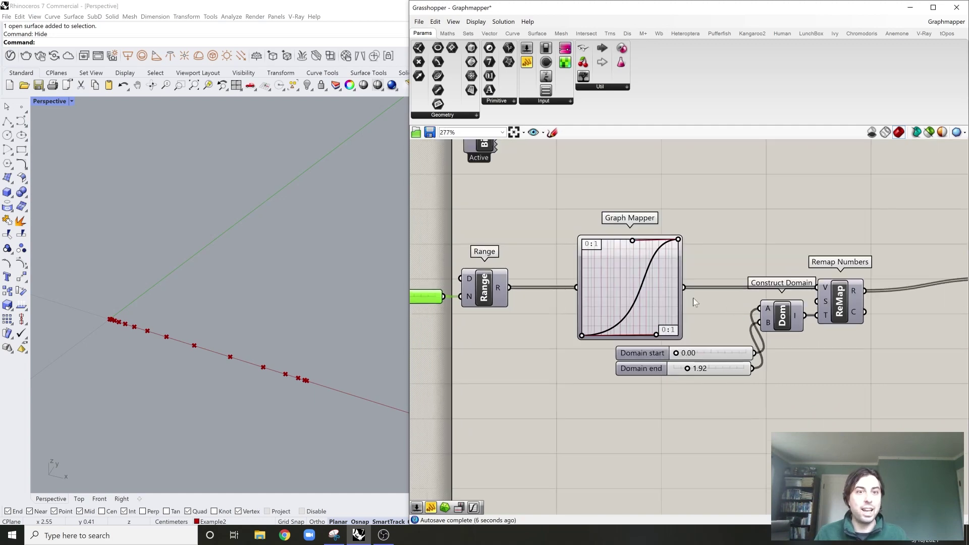
scroll(824, 294, up, 2)
right_drag(850, 296, 701, 326)
scroll(702, 326, down, 1)
scroll(505, 401, up, 2)
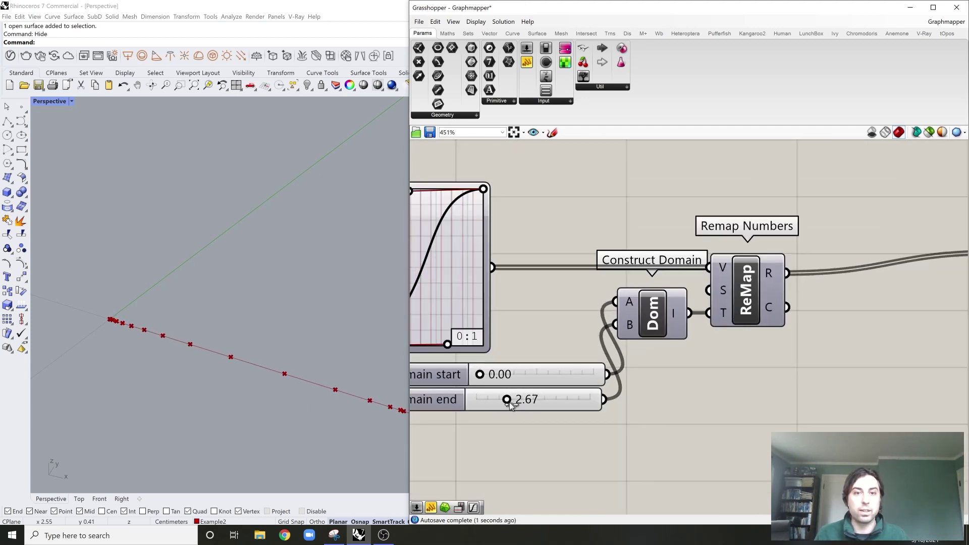
scroll(510, 404, down, 3)
scroll(295, 356, down, 5)
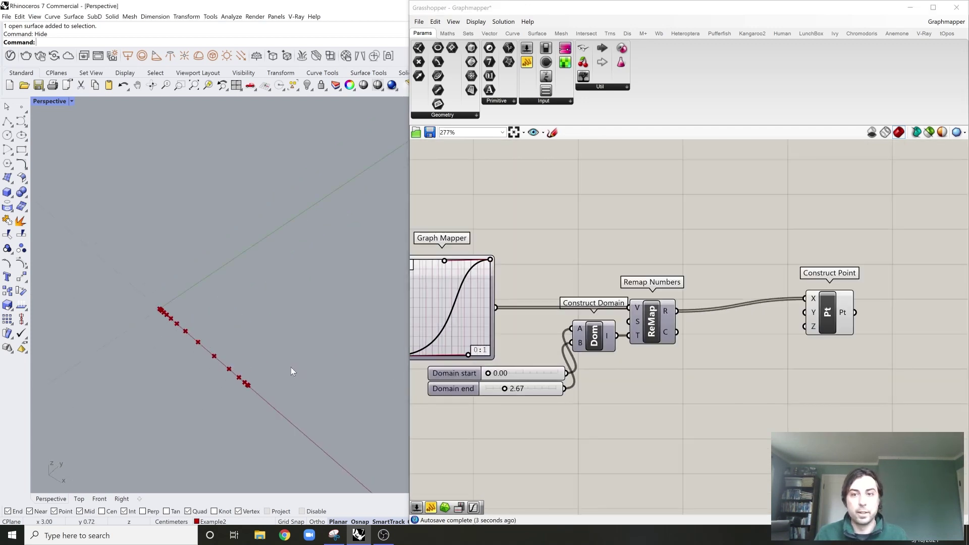
scroll(294, 369, up, 2)
scroll(740, 343, down, 3)
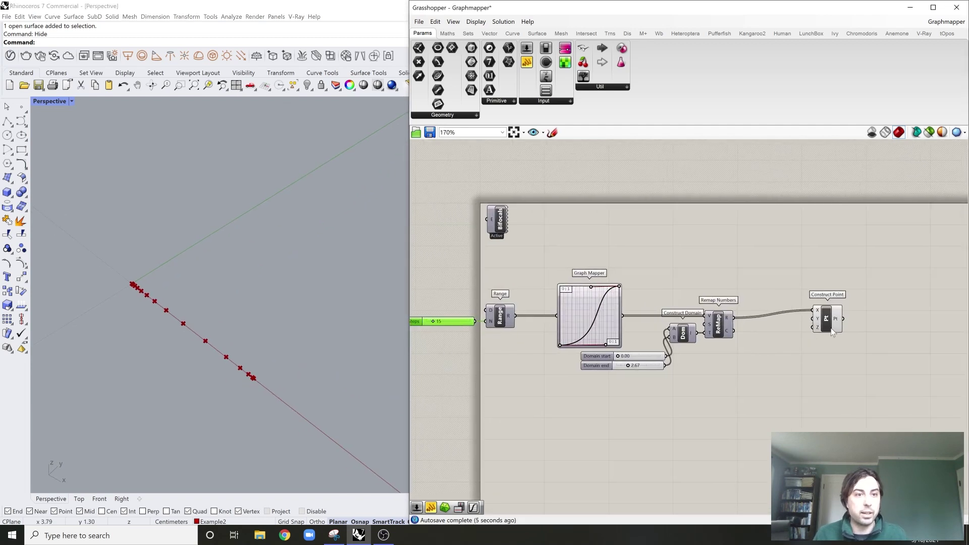
Step: Duplicate the whole chain from the Steps slider through Remap Numbers and place the copy directly below the original
drag(833, 333, 836, 335)
right_drag(703, 328, 714, 314)
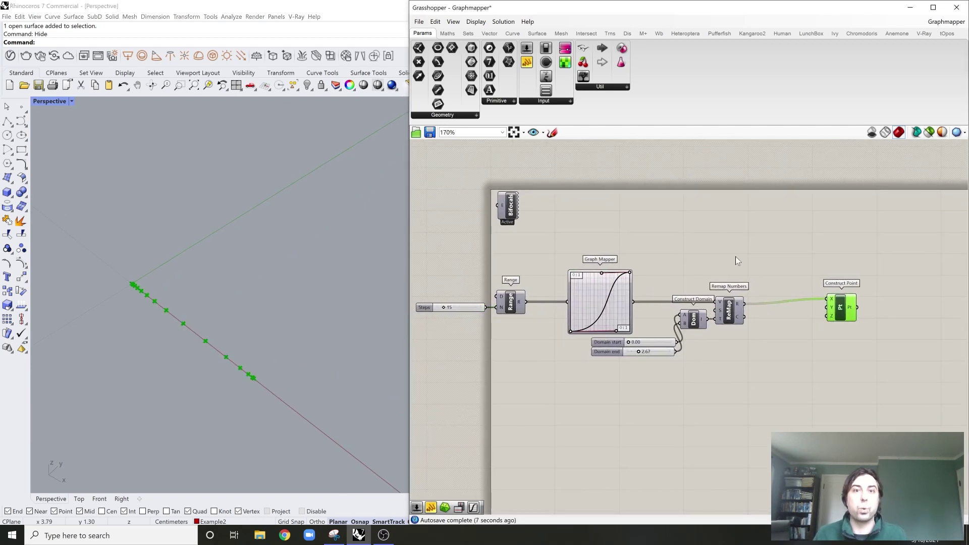
drag(735, 256, 669, 315)
drag(730, 262, 477, 380)
key(ctrl+c)
key(ctrl+v)
drag(605, 316, 593, 407)
click(658, 374)
scroll(621, 416, up, 3)
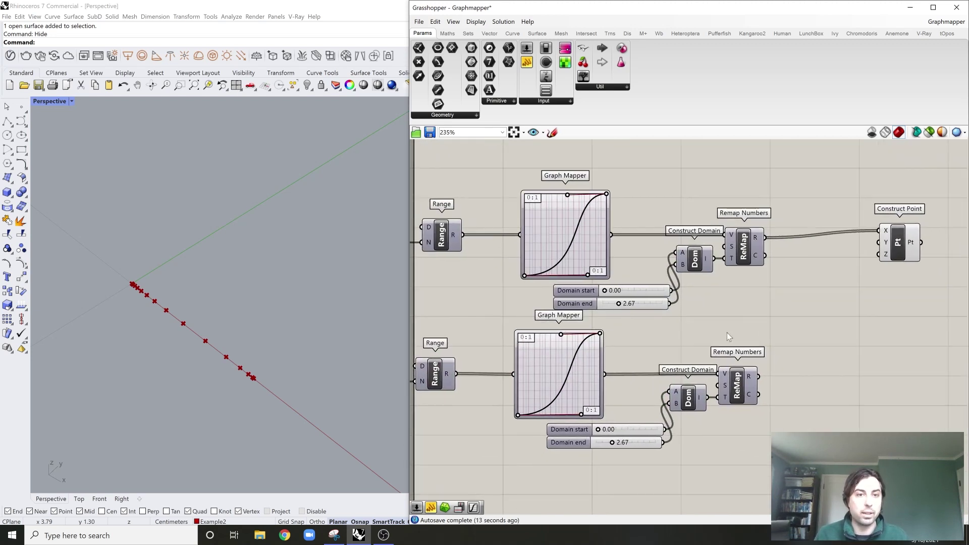
Step: Wire the copied Remap Numbers R output to Construct Point's Y input
right_drag(769, 330, 694, 350)
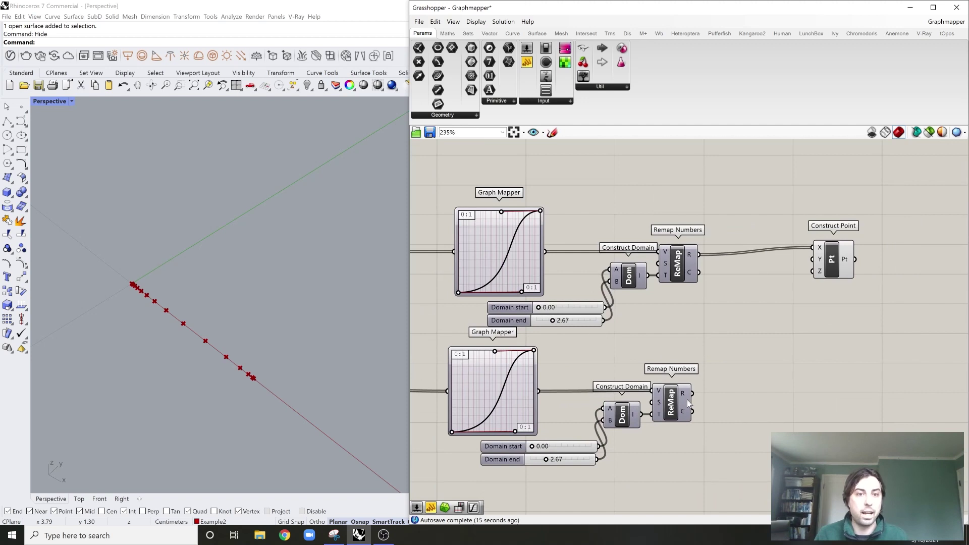
drag(692, 394, 852, 272)
scroll(852, 272, down, 2)
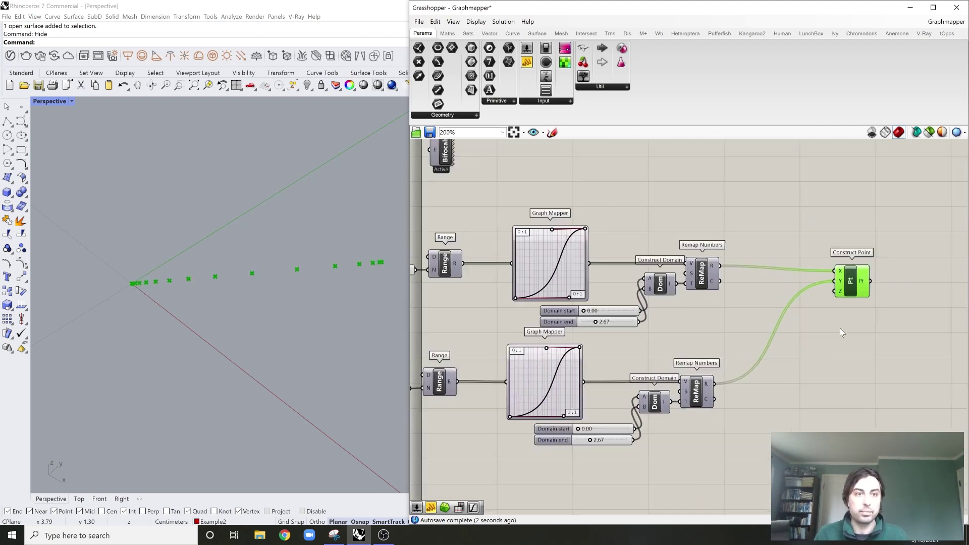
Step: Duplicate the second chain, place the copy below it, and wire its Remap Numbers R output to Construct Point's Z input
drag(800, 329, 462, 426)
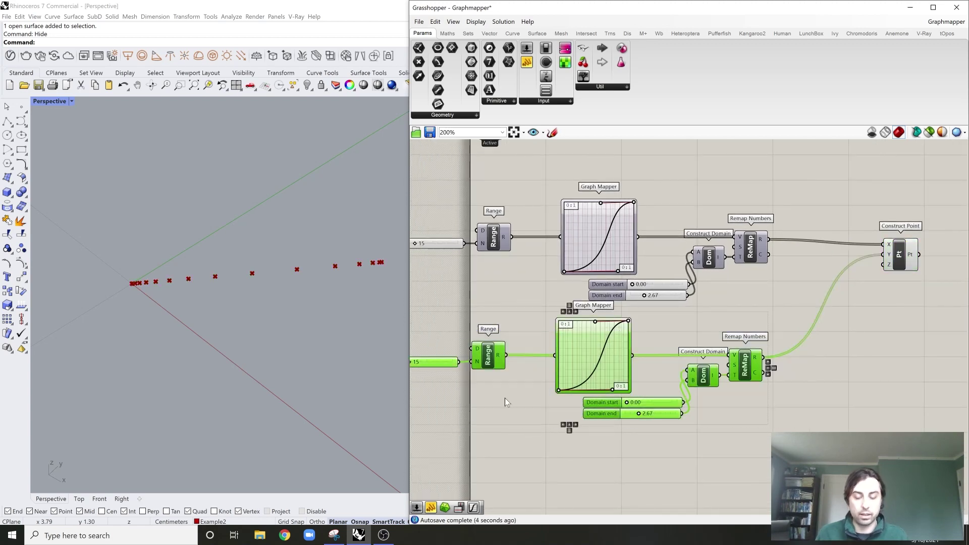
key(ctrl+c)
key(ctrl+v)
drag(575, 364, 570, 482)
right_drag(655, 433, 643, 380)
click(652, 384)
drag(750, 424, 871, 213)
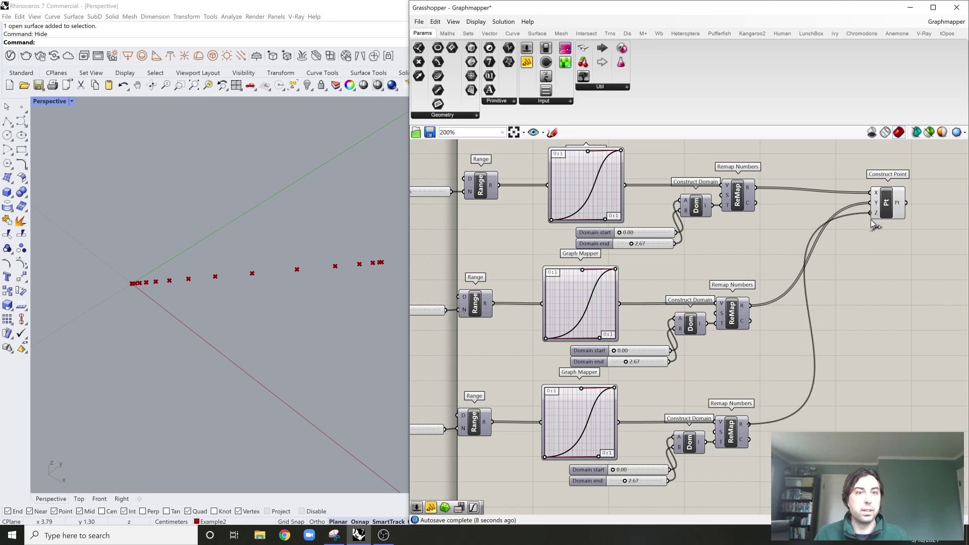
Step: Graft Construct Point's Y input, select the component, and view the point grid in Rhino from several angles
scroll(877, 243, up, 4)
scroll(843, 244, up, 2)
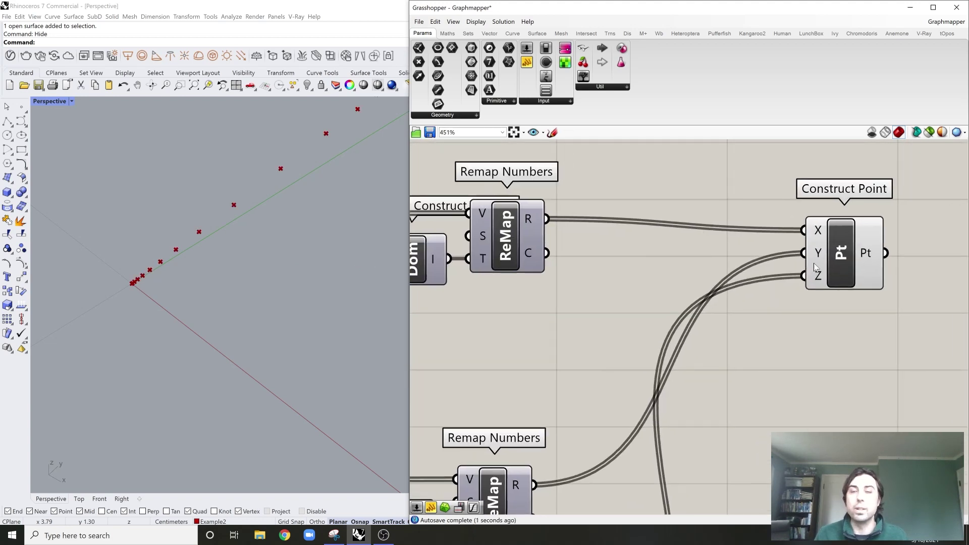
right_click(818, 252)
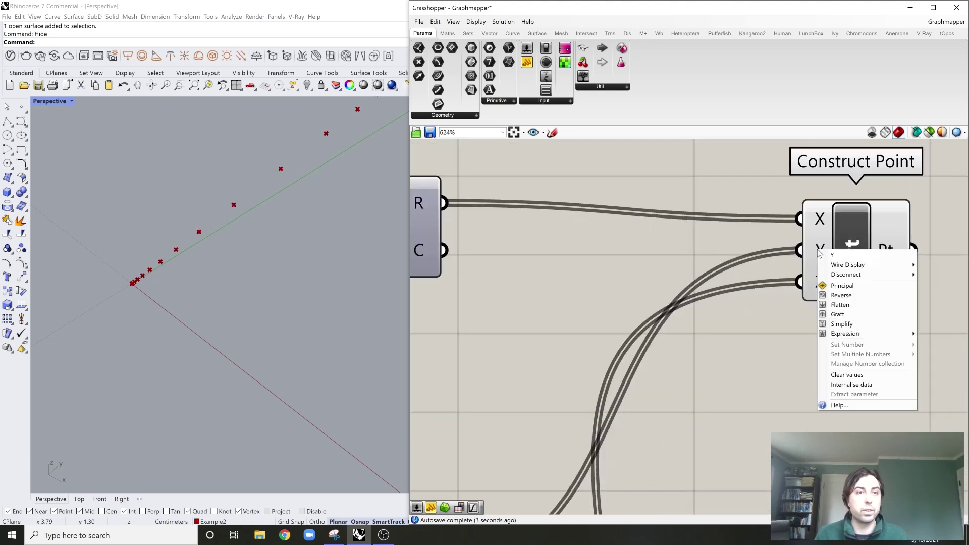
click(837, 314)
right_drag(377, 260, 301, 277)
scroll(874, 275, down, 2)
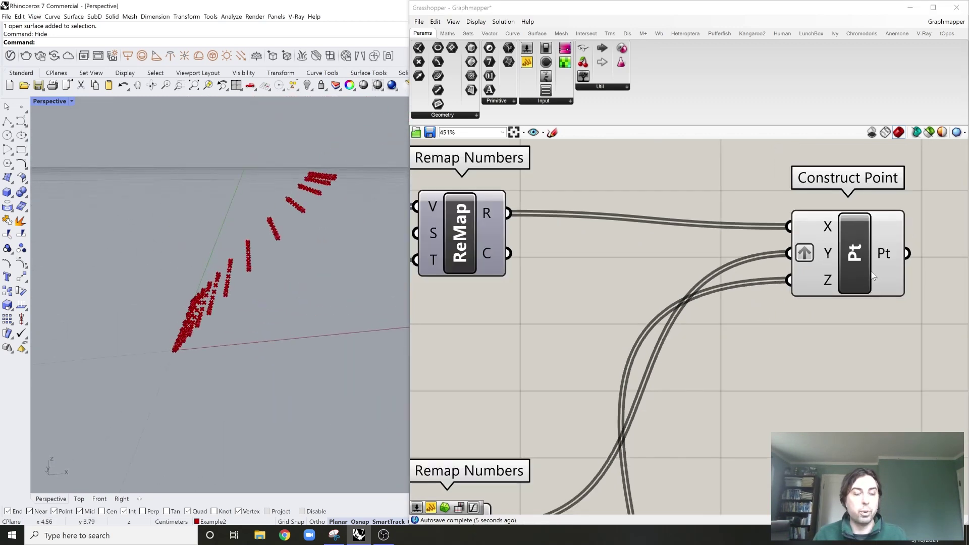
scroll(871, 272, down, 2)
click(862, 274)
right_drag(310, 242, 343, 264)
scroll(637, 383, down, 5)
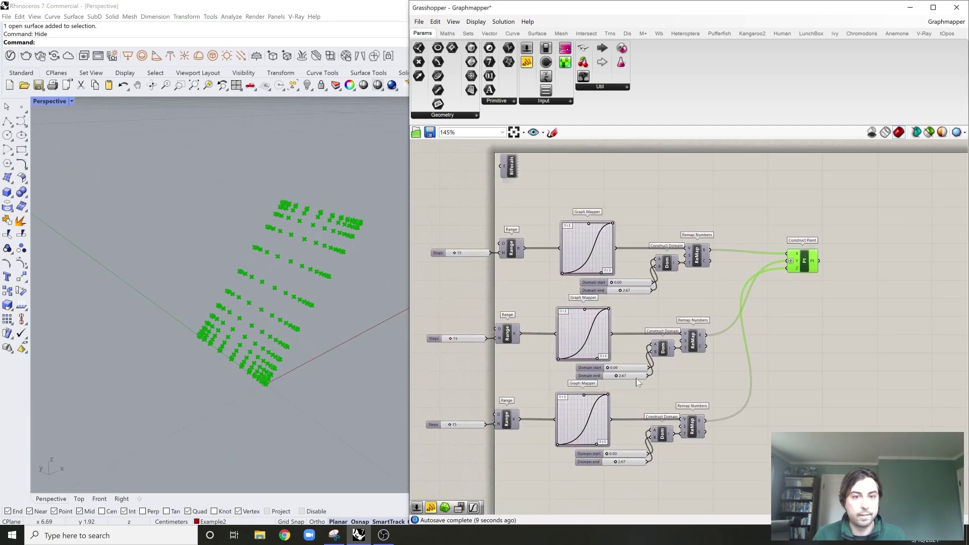
Step: Change the graph type of the Graph Mapper feeding Z to Sine and shift its handle so the curve falls at the end
scroll(600, 401, up, 6)
right_drag(586, 449, 580, 407)
scroll(580, 403, down, 5)
right_drag(604, 371, 604, 368)
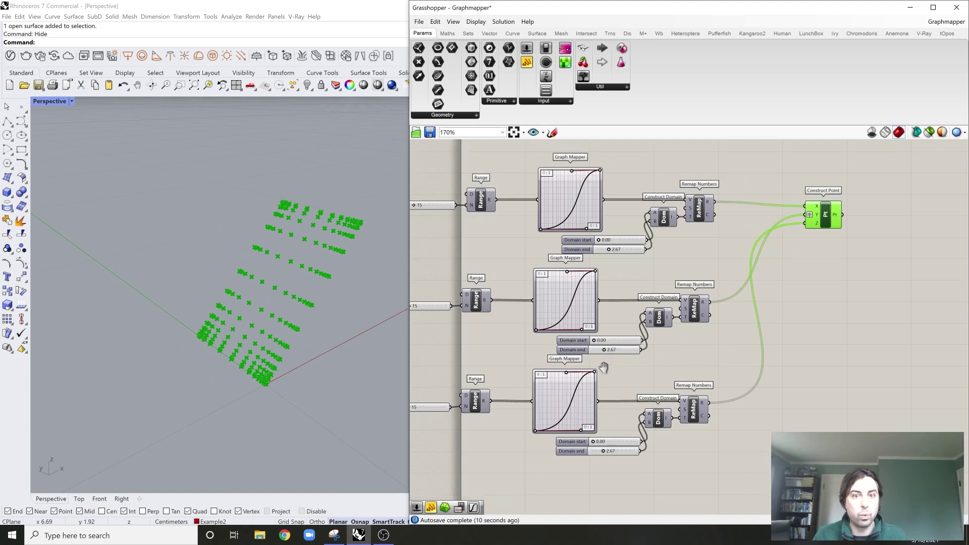
scroll(603, 367, up, 3)
right_click(568, 380)
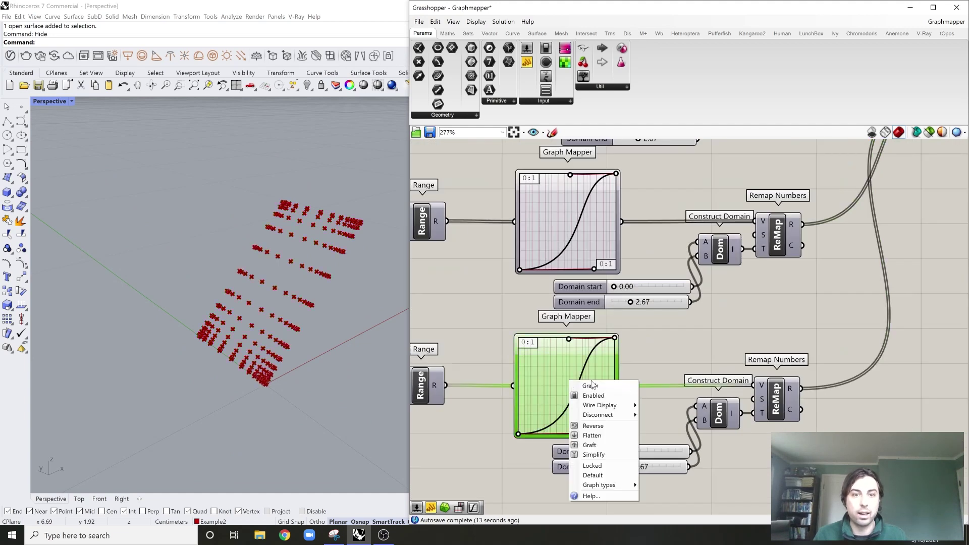
mouse_move(622, 486)
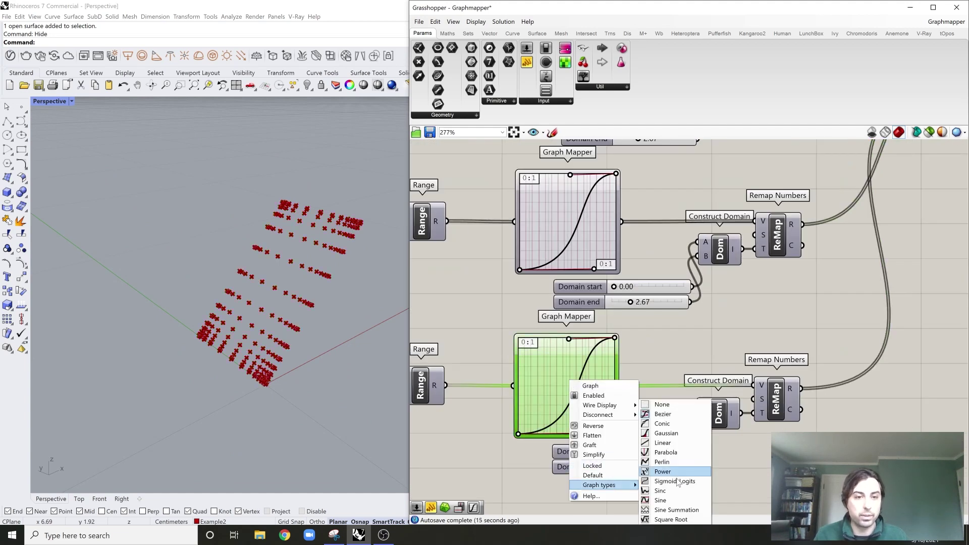
click(661, 500)
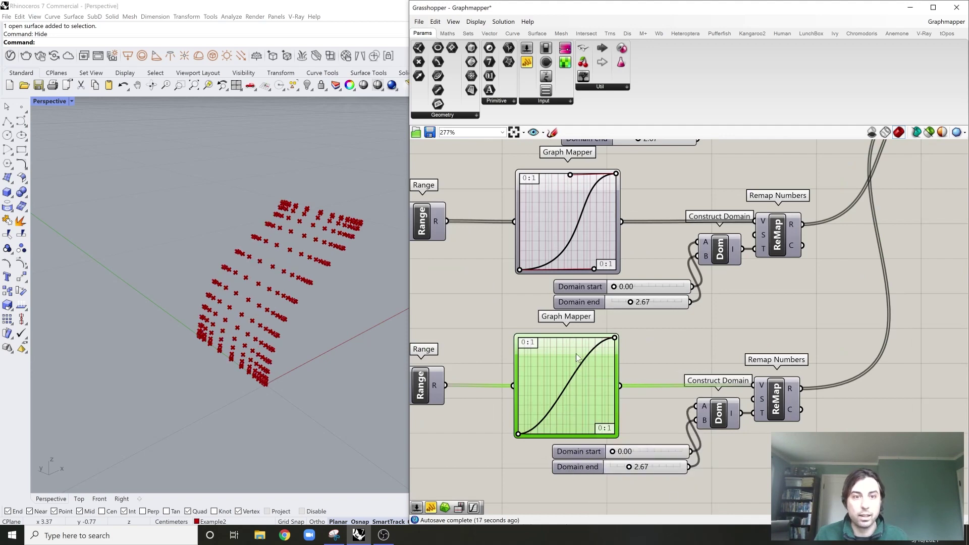
scroll(576, 353, up, 2)
drag(626, 288, 560, 295)
Step: Set the Z chain's Domain end slider to 0.49 and compress its sine curve to about one and a half waves
scroll(686, 398, up, 4)
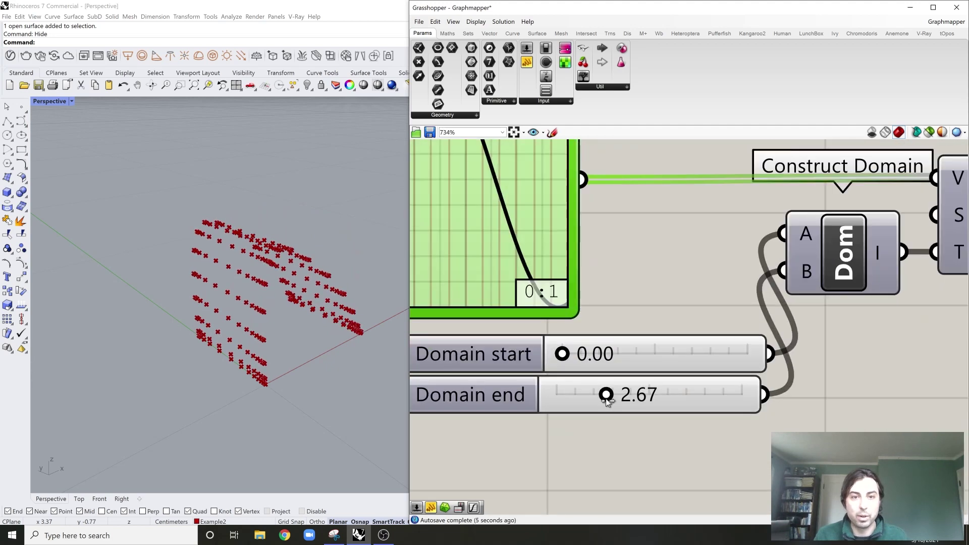
drag(606, 399, 567, 400)
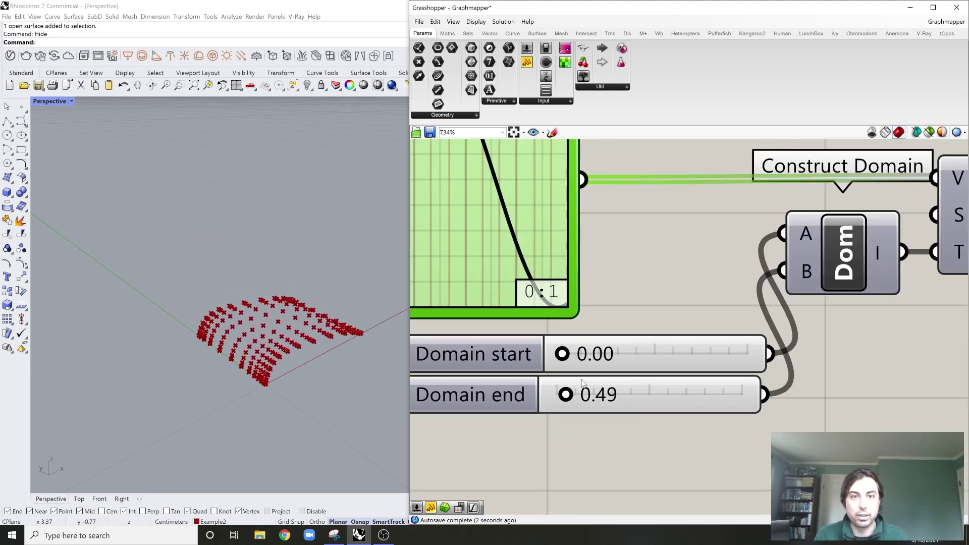
scroll(582, 383, down, 3)
scroll(520, 230, up, 3)
drag(531, 226, 484, 250)
right_drag(276, 303, 361, 286)
scroll(764, 210, down, 5)
right_drag(867, 145, 737, 263)
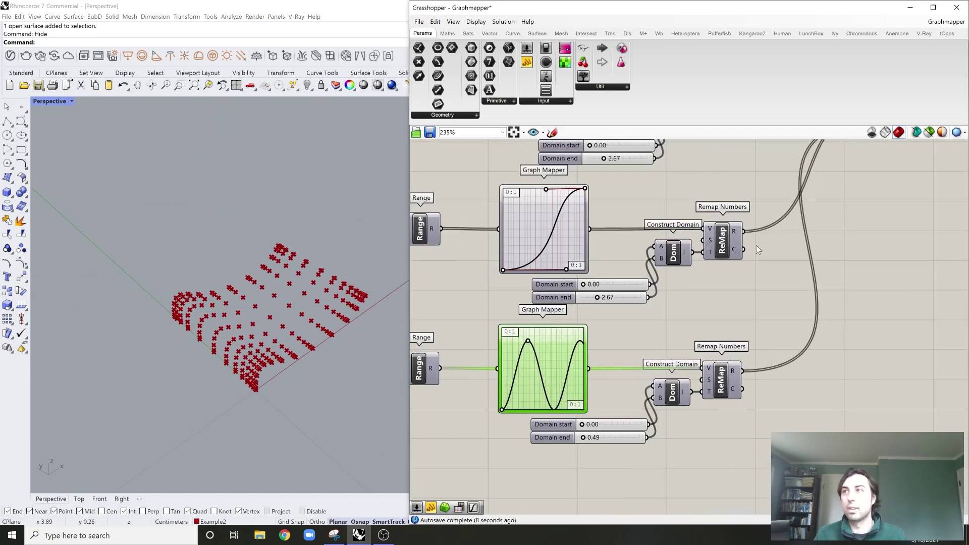
scroll(813, 228, down, 2)
right_drag(813, 228, 779, 250)
scroll(804, 229, up, 4)
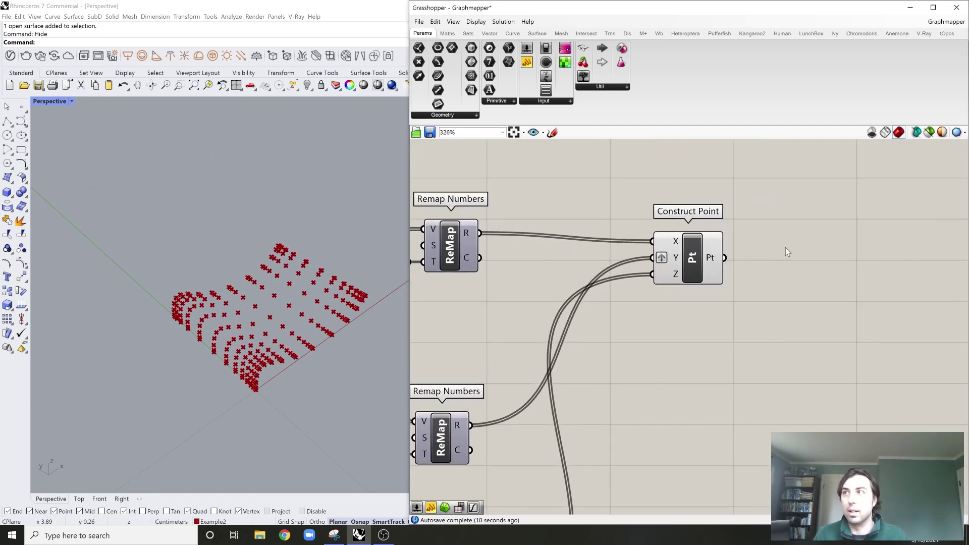
double_click(800, 256)
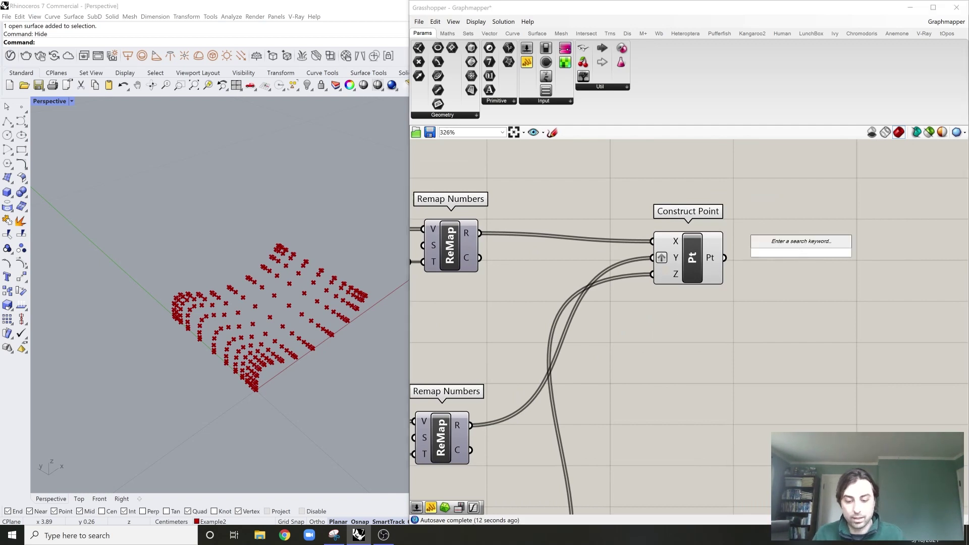
text(inter)
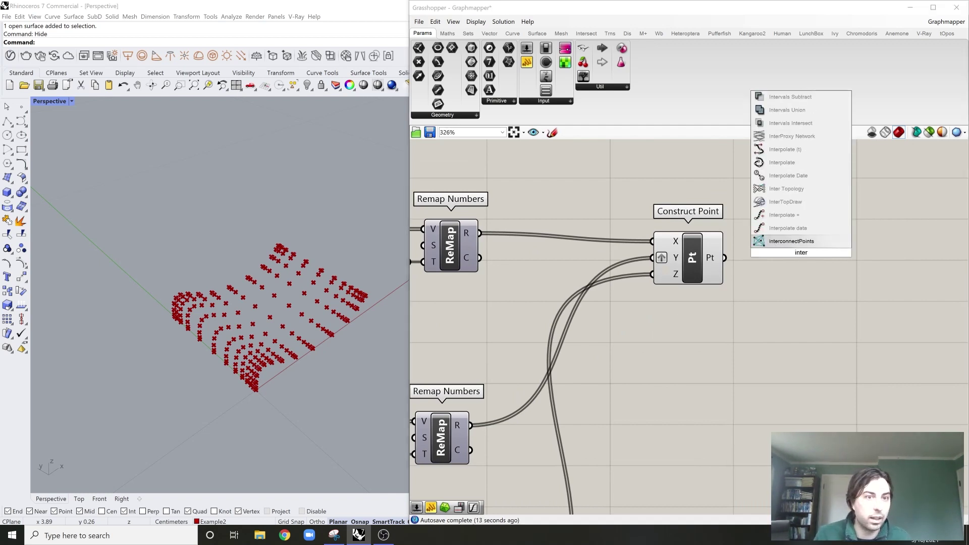
click(813, 229)
click(783, 262)
key(Delete)
Step: Add an Interpolate curve component beside Construct Point and wire the Pt output to its V input
double_click(784, 262)
text(inter)
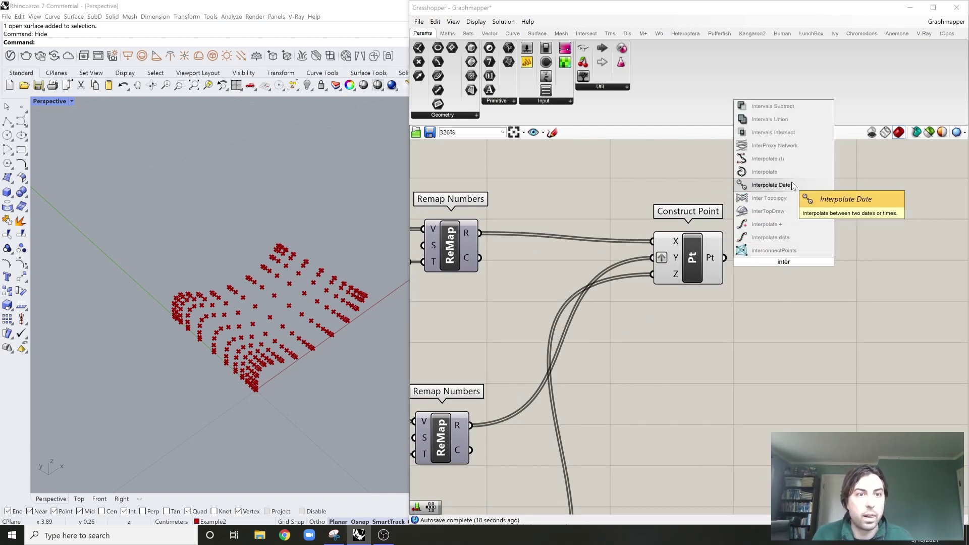
click(772, 172)
drag(727, 259, 809, 268)
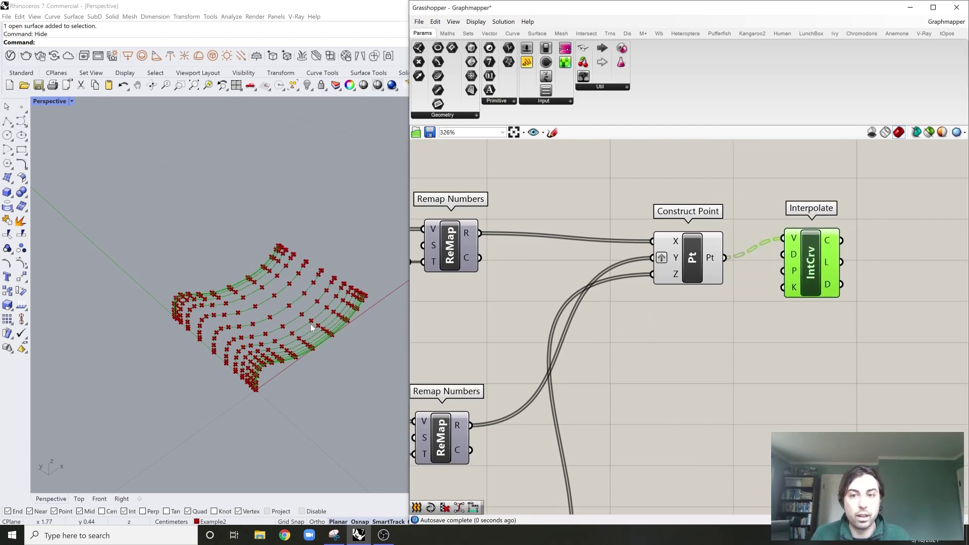
Step: Add a Loft component after the Interpolate component
double_click(916, 306)
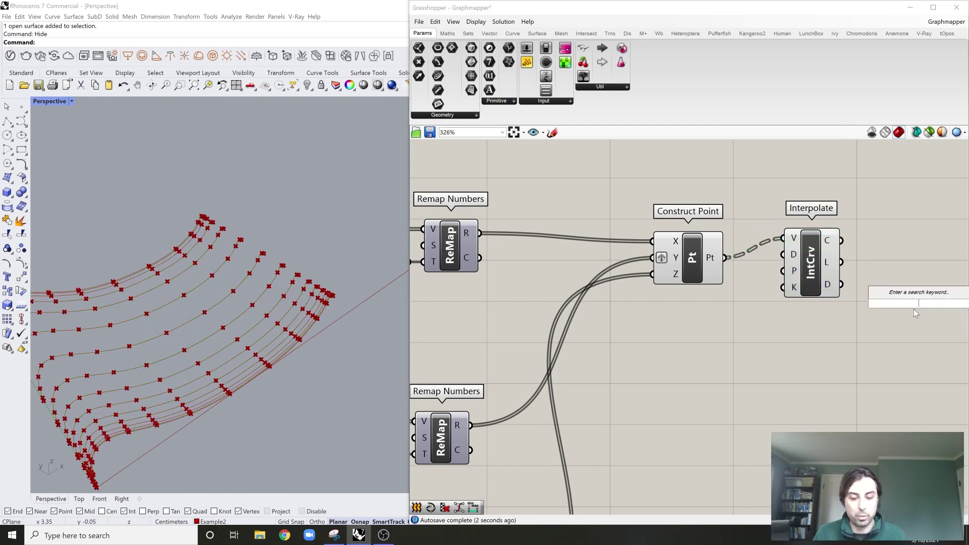
text(loft)
key(Return)
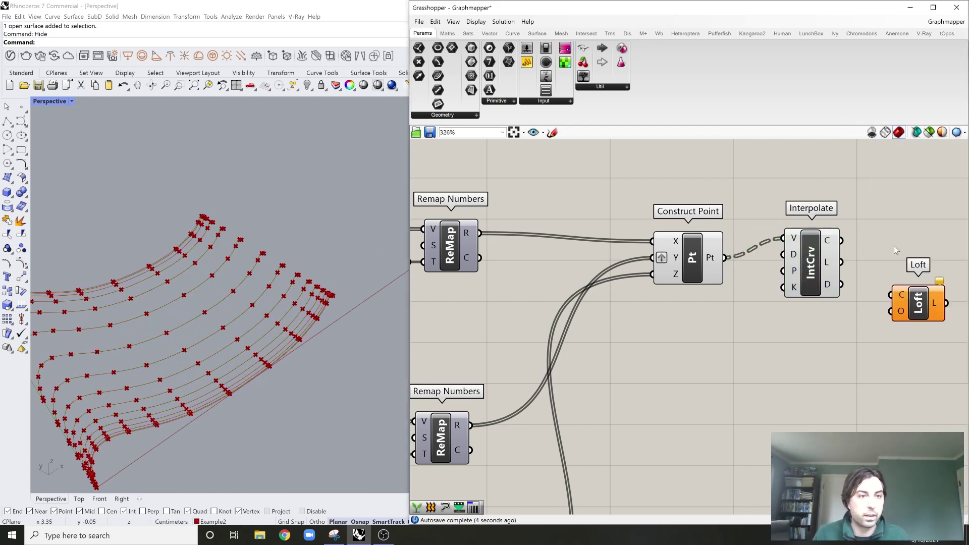
Step: Flatten the Loft component's C input and wire the Interpolate component's C output into it
scroll(897, 240, up, 1)
right_click(890, 248)
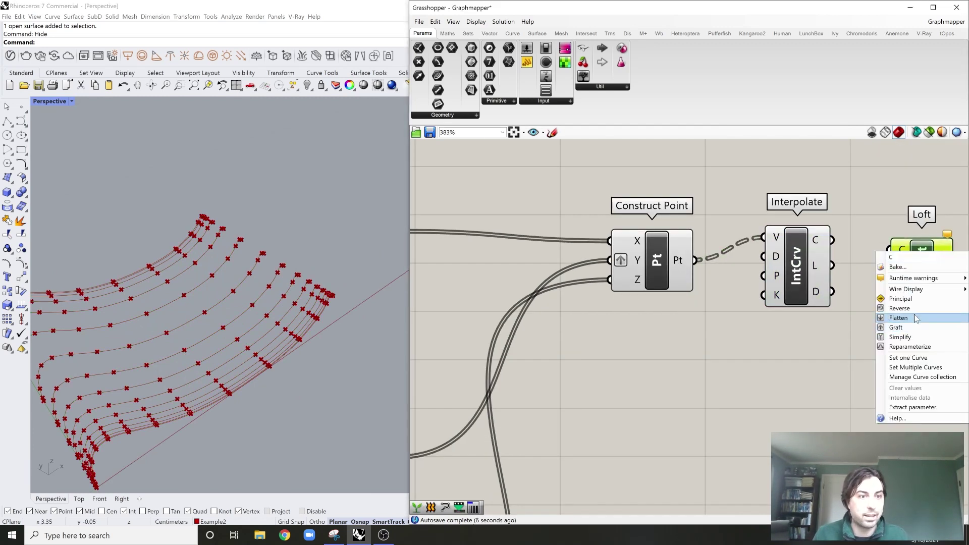
click(896, 328)
drag(832, 240, 910, 247)
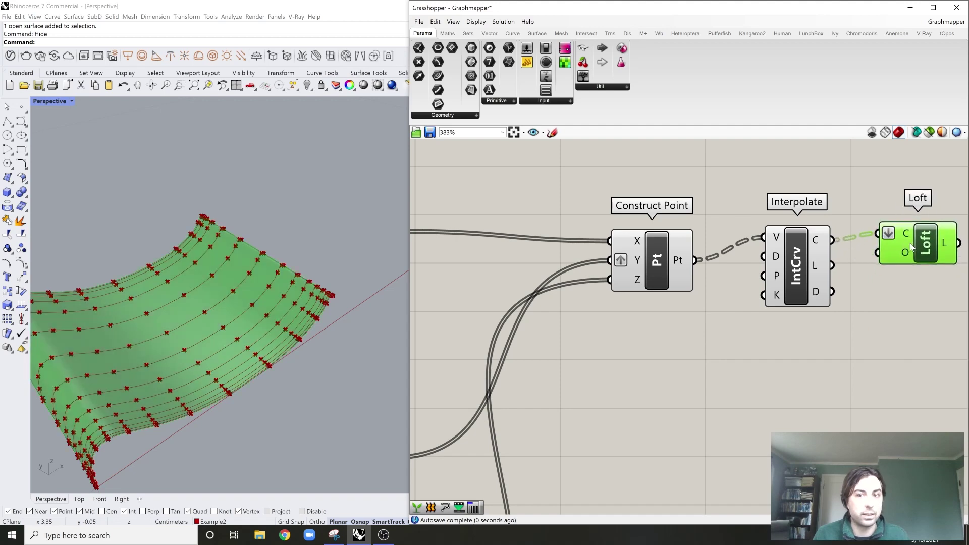
Step: Shift the upper Bezier handle of the Y chain's Graph Mapper toward the start of the graph
scroll(318, 328, down, 6)
right_drag(308, 338, 311, 303)
scroll(346, 264, up, 4)
scroll(303, 299, up, 2)
scroll(602, 247, down, 5)
right_drag(467, 310, 637, 294)
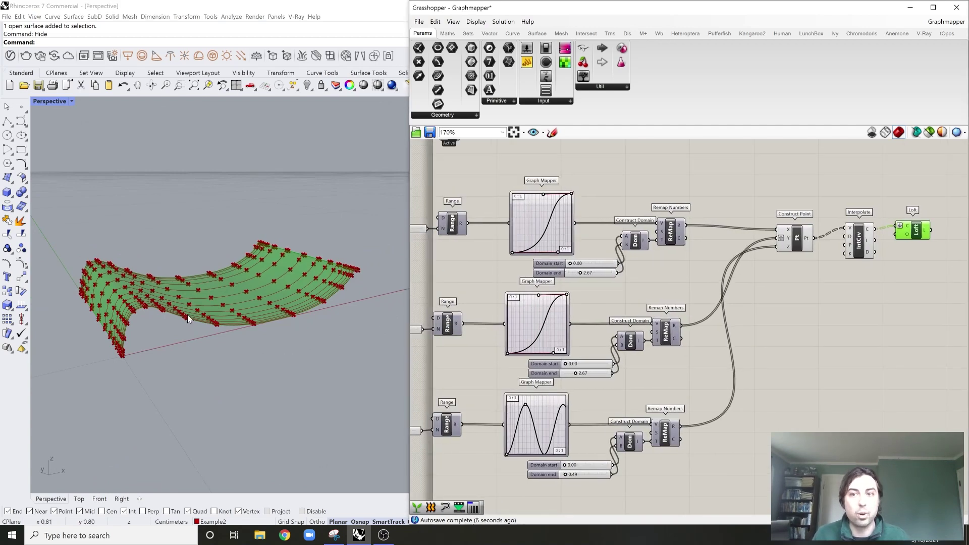
right_drag(187, 318, 286, 323)
scroll(548, 311, up, 4)
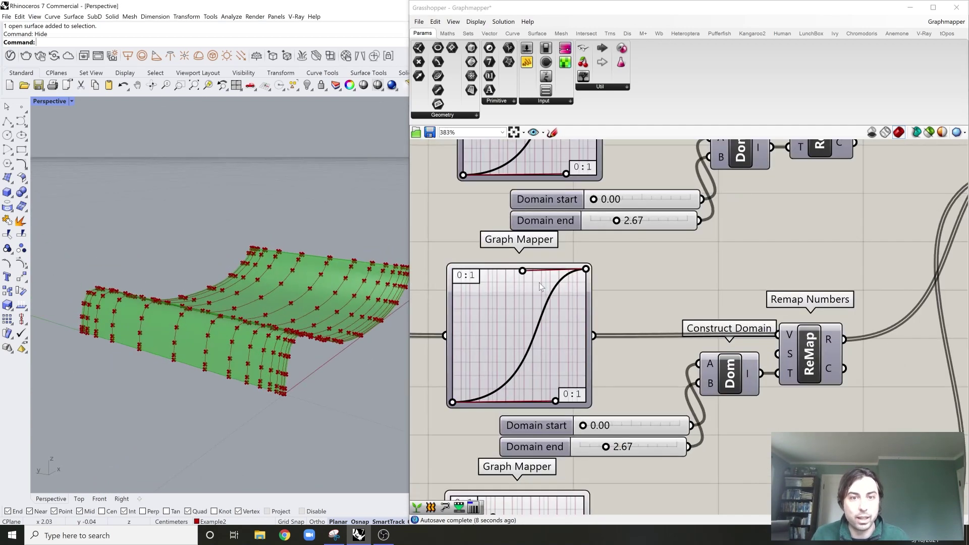
drag(524, 271, 490, 272)
Step: Raise and pull back the lower Bezier handle of the X chain's Graph Mapper, and lower the Y chain's upper handle slightly
right_drag(613, 282, 643, 383)
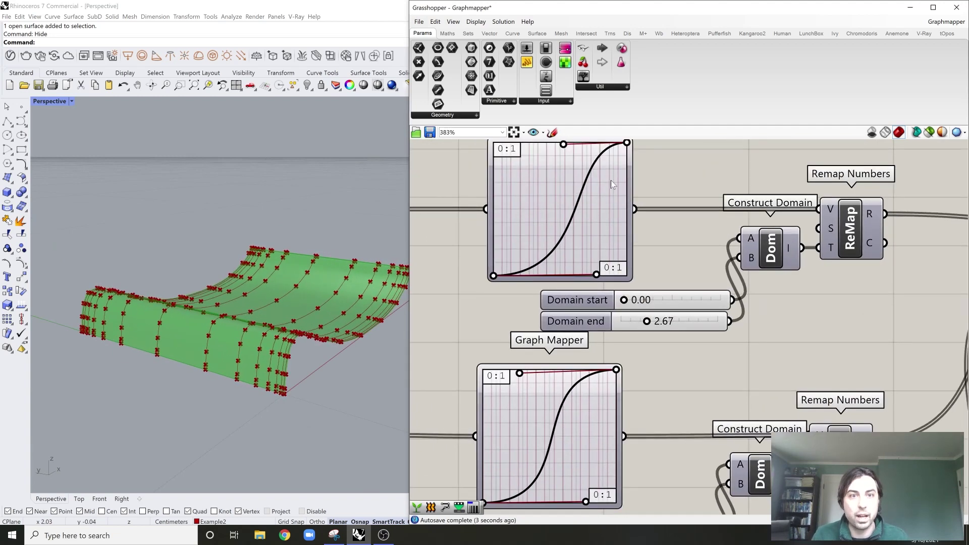
drag(596, 275, 560, 244)
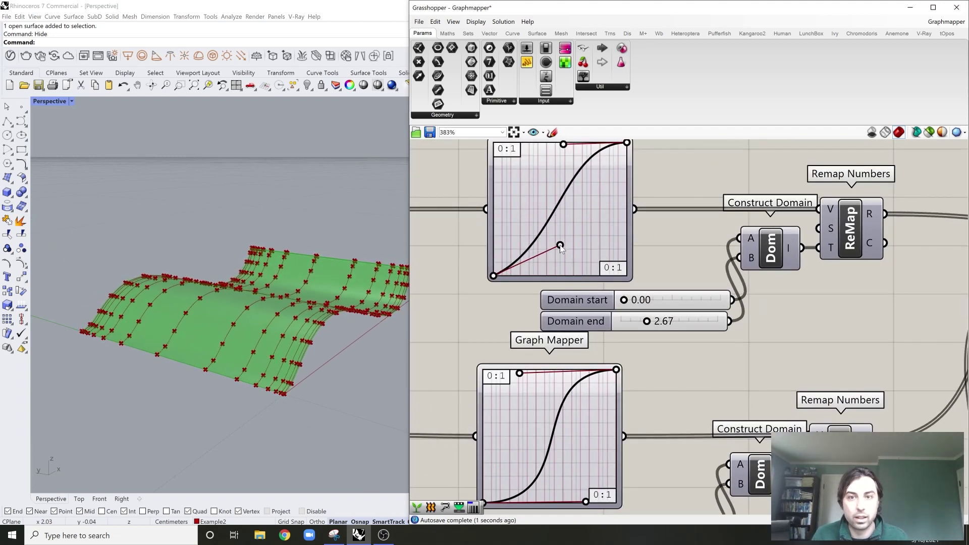
right_drag(590, 386, 593, 322)
mouse_move(523, 310)
mouse_down()
mouse_move(559, 342)
mouse_move(532, 318)
mouse_up()
Step: Set the Y chain's Domain end slider to 3.51
scroll(650, 486, down, 3)
scroll(651, 486, up, 4)
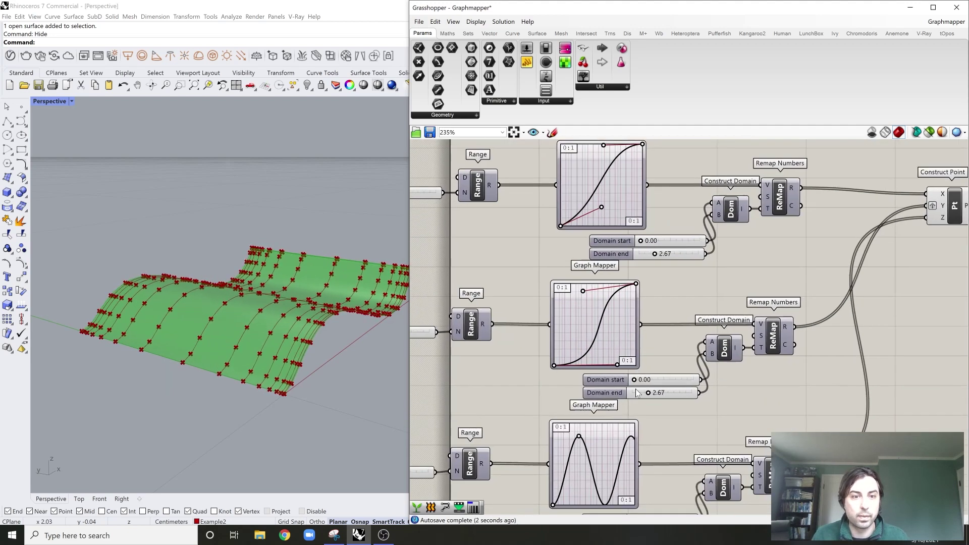
drag(660, 397, 670, 397)
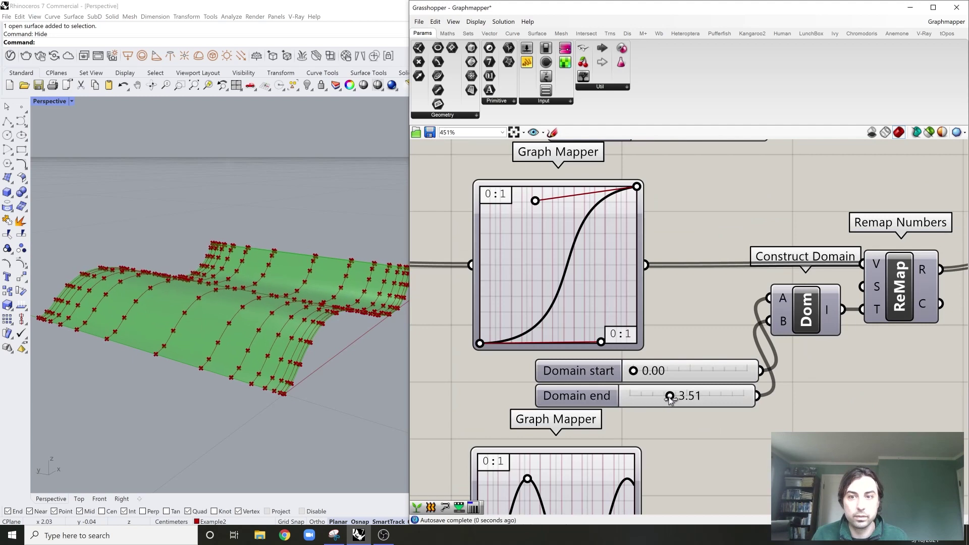
Step: Change the graph type of the Graph Mapper feeding Y to Gaussian and try its centre handle
right_drag(568, 275, 572, 280)
right_click(574, 280)
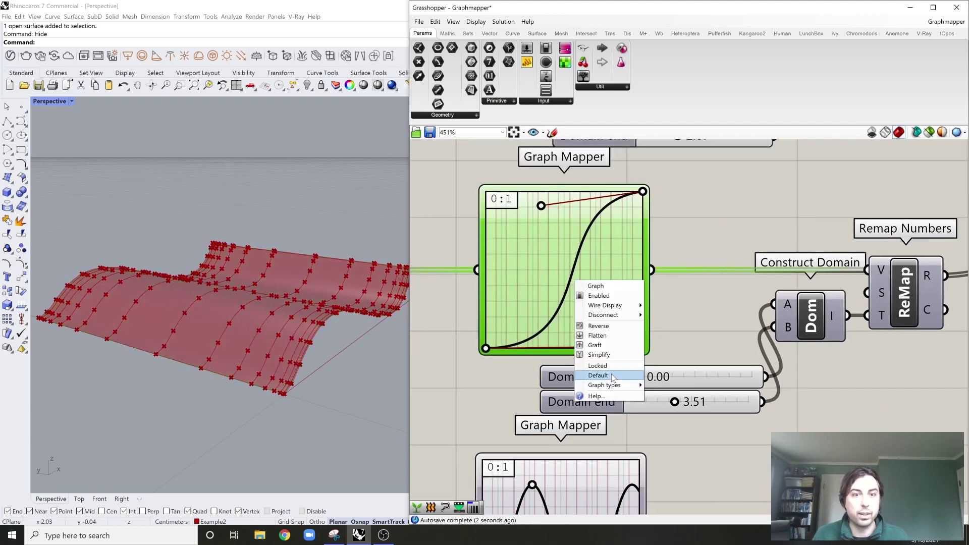
mouse_move(614, 385)
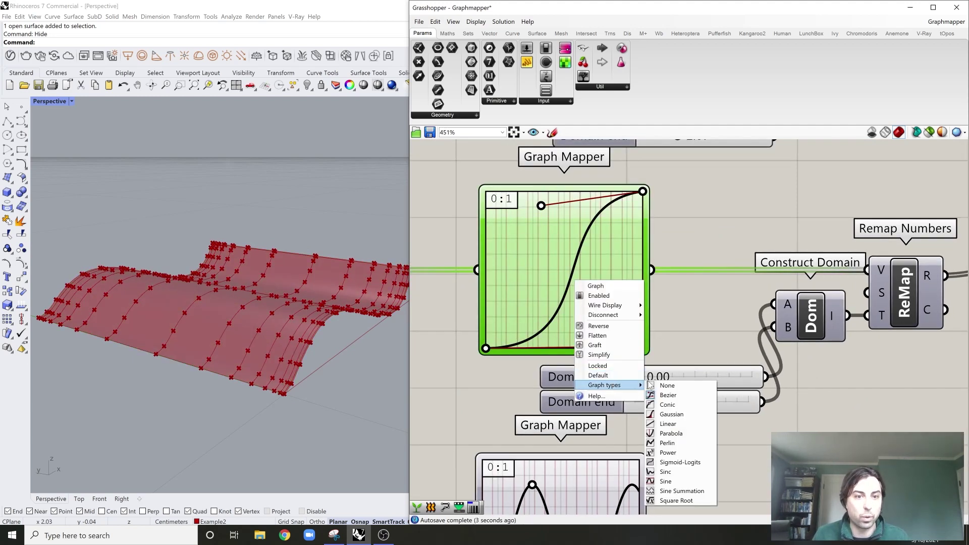
click(672, 414)
mouse_move(565, 271)
mouse_down()
mouse_move(550, 272)
mouse_move(565, 276)
mouse_up()
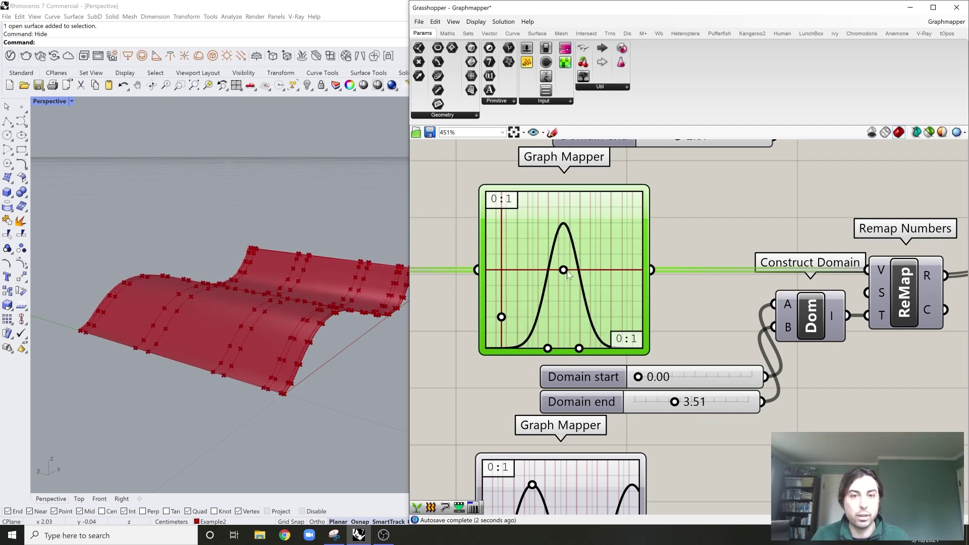
Step: Change the Y chain's graph type to Perlin and spread its horizontal handles to widen the waves
right_click(599, 238)
mouse_move(642, 344)
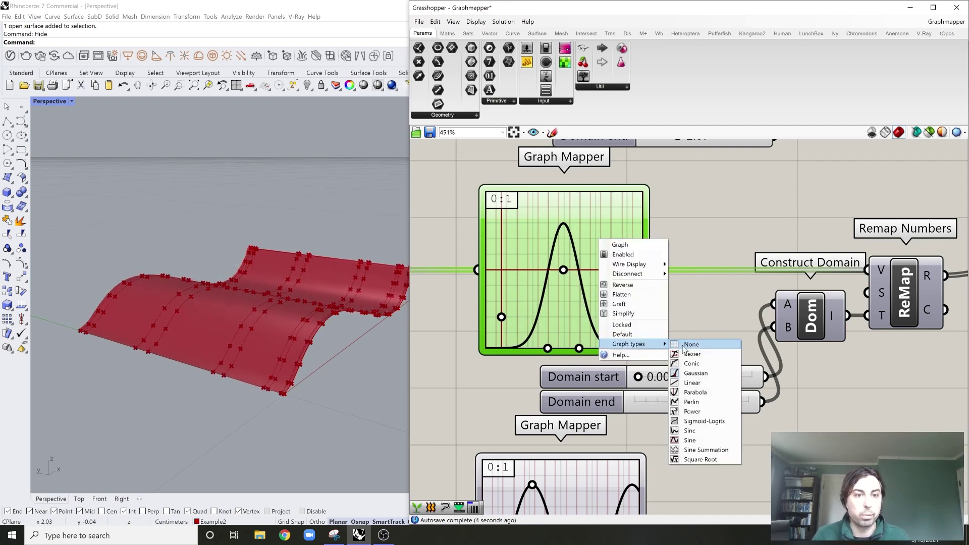
click(701, 402)
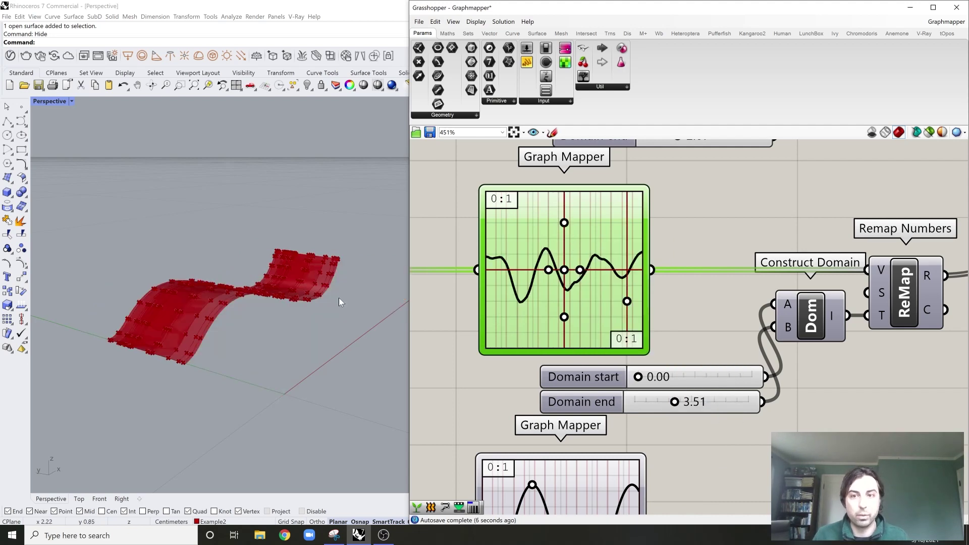
right_drag(340, 302, 356, 323)
scroll(611, 232, up, 2)
drag(569, 284, 587, 288)
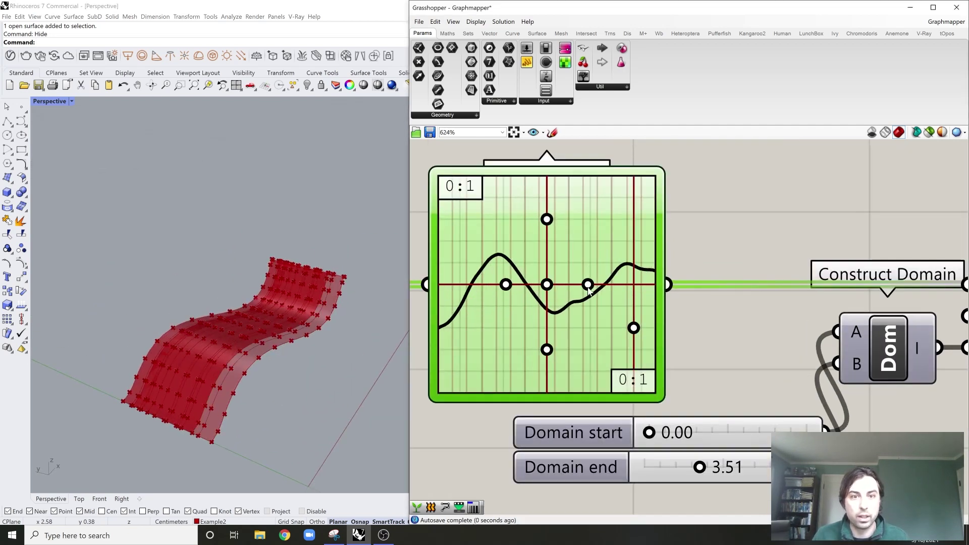
Step: Increase the Perlin graph's amplitude and noise detail, and move its centre line below the middle of the graph
drag(547, 222, 547, 179)
drag(547, 283, 548, 271)
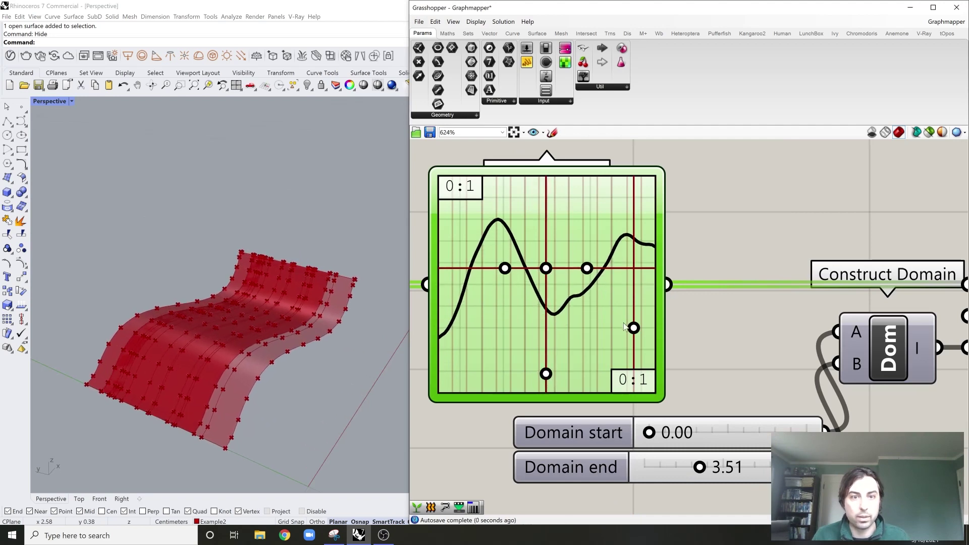
drag(626, 327, 623, 202)
scroll(669, 252, down, 4)
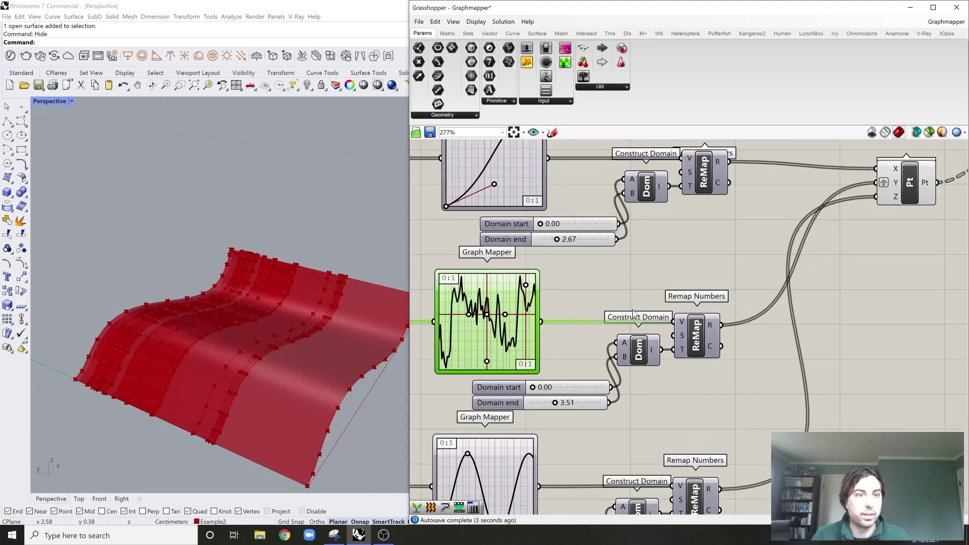
scroll(595, 290, up, 3)
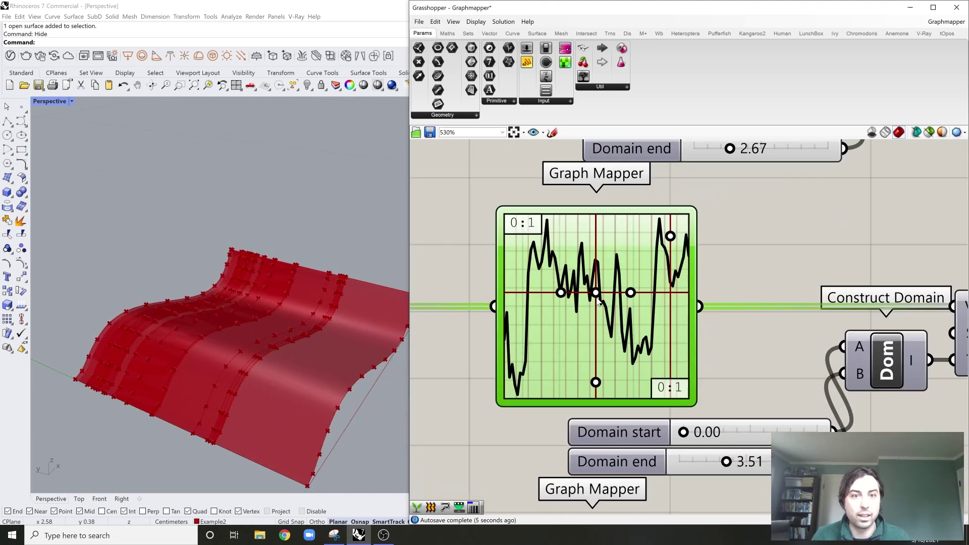
drag(596, 296, 596, 324)
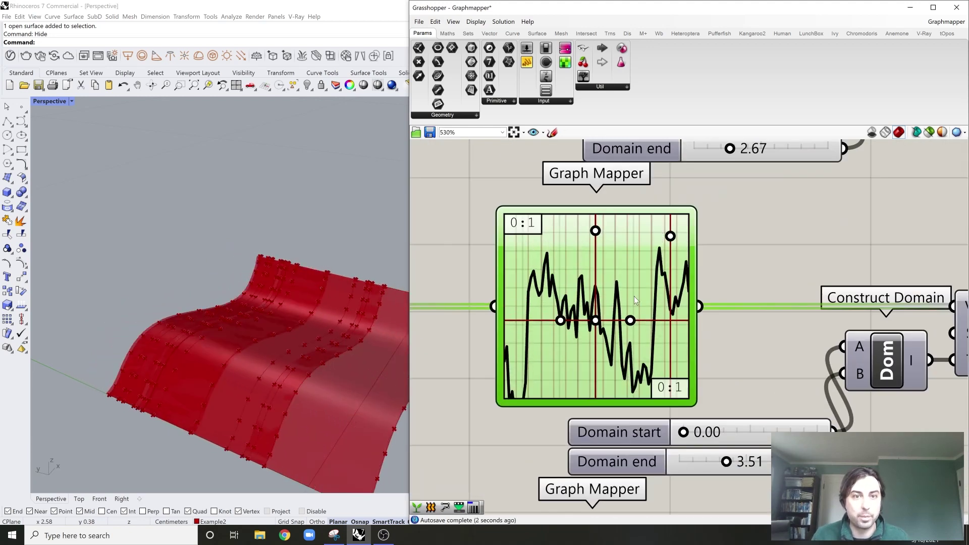
Step: Change the graph type of the Graph Mapper feeding Y to Parabola and view the resulting curves
right_click(627, 287)
mouse_move(690, 391)
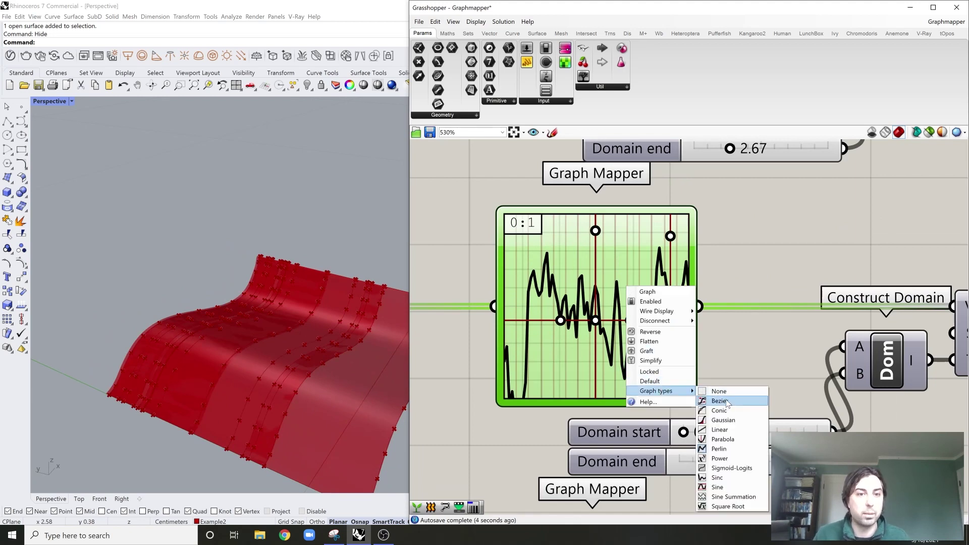
click(727, 439)
right_drag(376, 304, 320, 298)
right_drag(661, 342, 662, 342)
Step: Change the Y chain's graph type back to Bezier, lower its end point and shape the handles into a gently rising curve
right_click(598, 304)
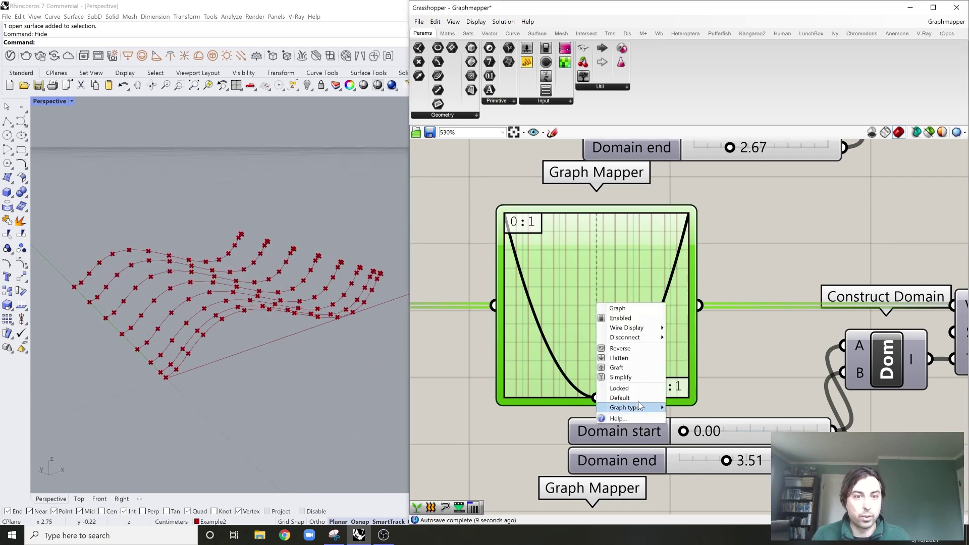
mouse_move(640, 408)
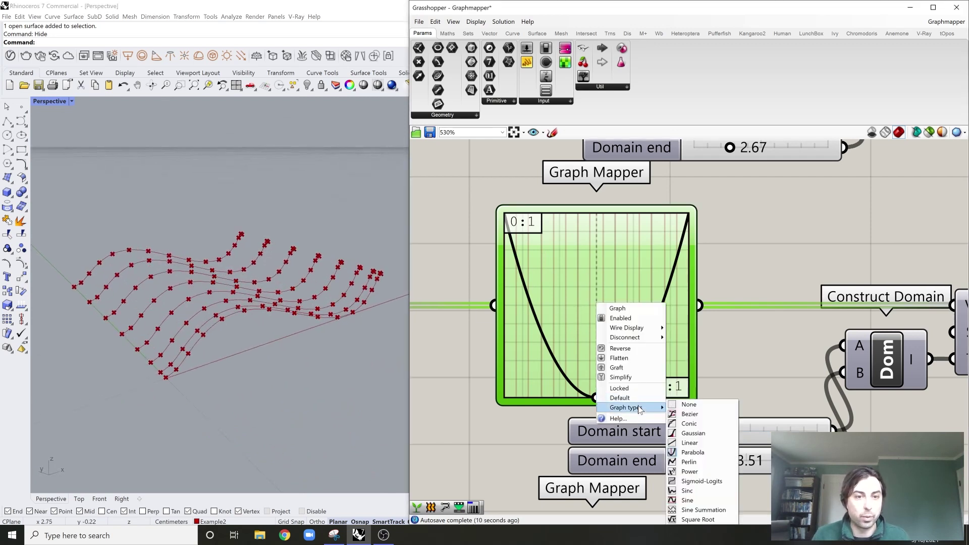
click(707, 415)
drag(647, 396, 544, 311)
drag(689, 213, 689, 265)
drag(570, 230, 611, 336)
drag(544, 311, 521, 274)
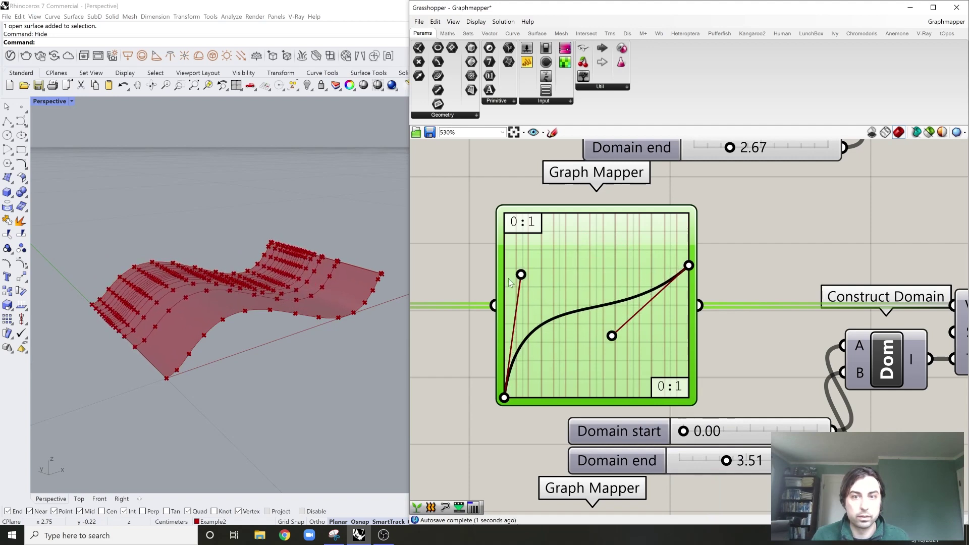
right_drag(283, 280, 427, 310)
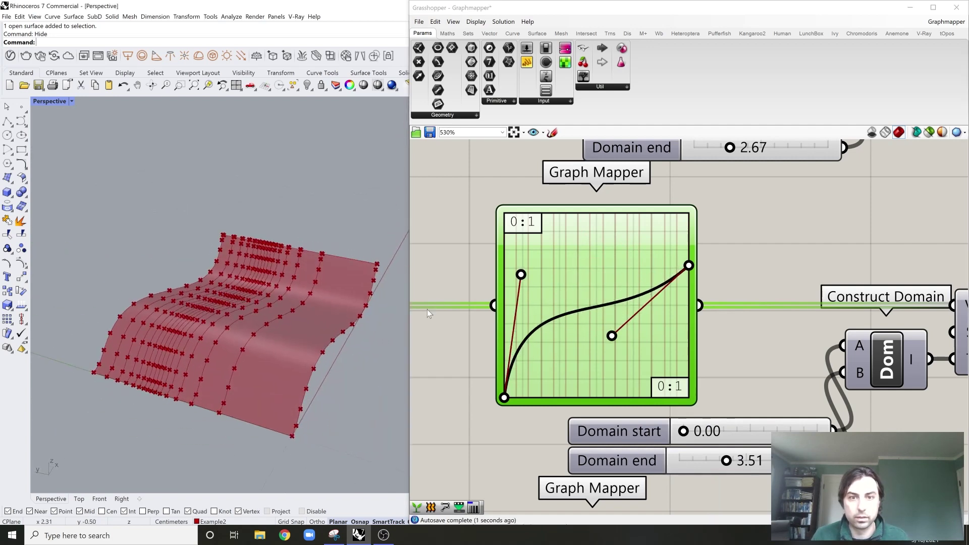
drag(522, 274, 563, 305)
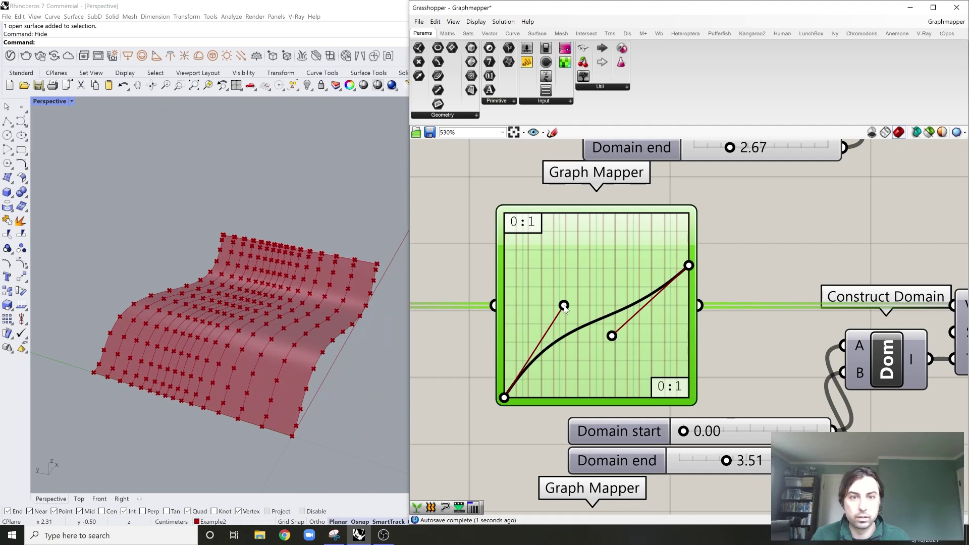
Step: Raise the Y curve's end point to the top and move its start handle down so the curve steepens toward the end
scroll(596, 294, down, 5)
scroll(596, 294, down, 3)
mouse_move(282, 281)
right_down()
mouse_move(284, 247)
mouse_move(390, 295)
mouse_move(600, 346)
right_up()
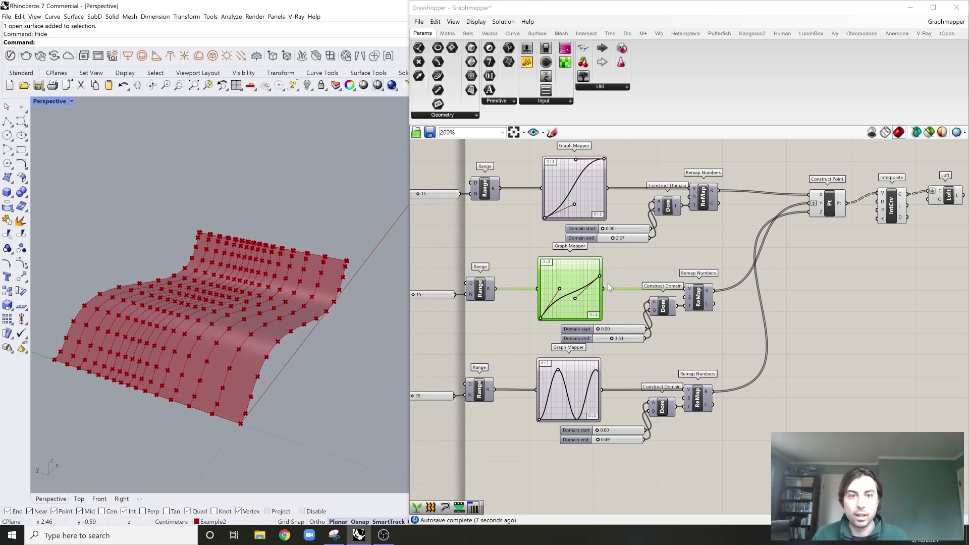
scroll(608, 284, up, 3)
drag(605, 246, 602, 235)
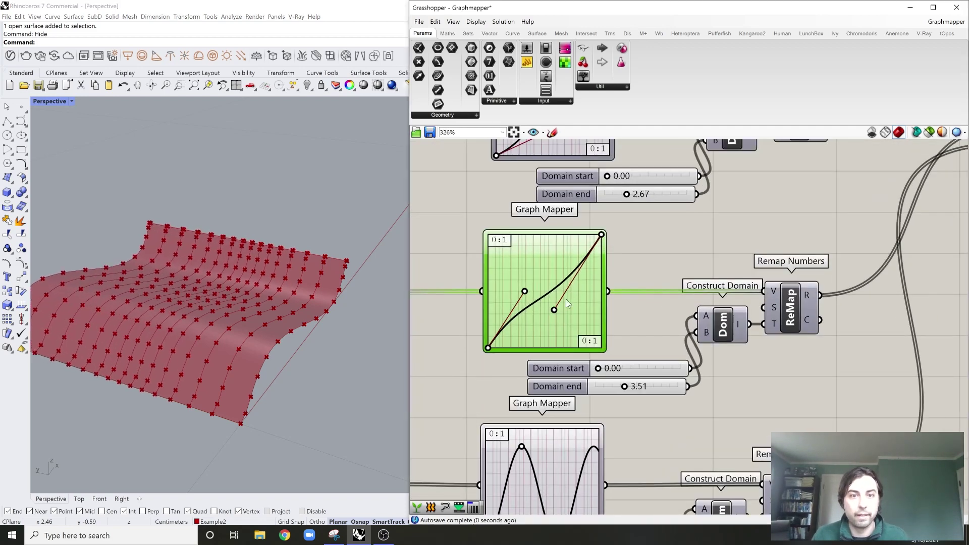
drag(525, 292, 576, 315)
scroll(624, 275, down, 1)
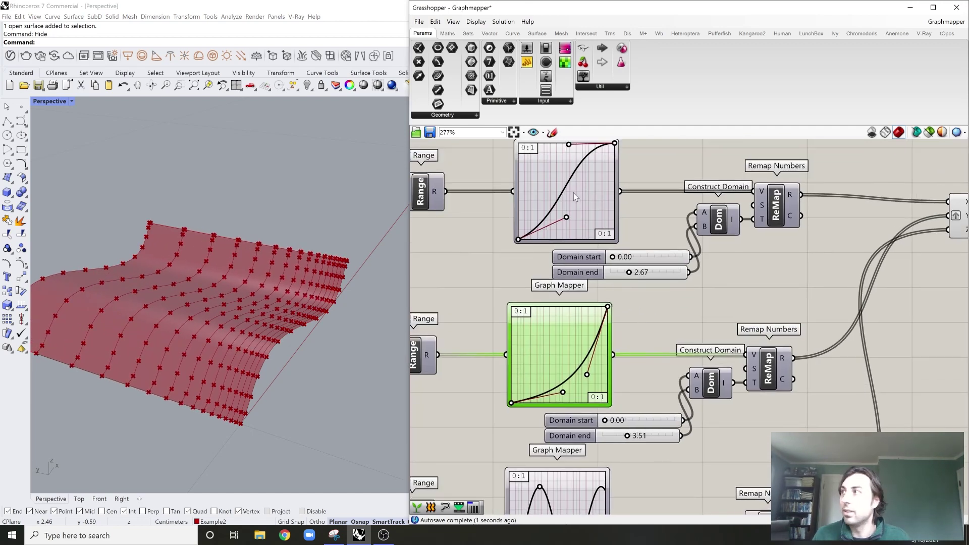
Step: Examine the three Graph Mapper chains and the values output by the Z chain's Graph Mapper
right_drag(573, 193, 568, 251)
scroll(673, 302, down, 2)
right_drag(674, 302, 648, 245)
scroll(621, 202, down, 1)
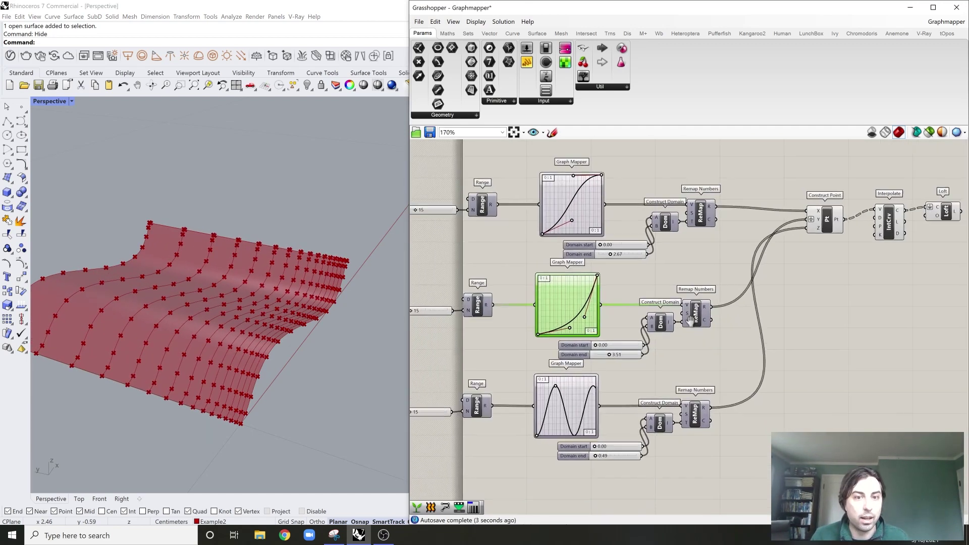
scroll(595, 355, up, 2)
right_drag(607, 403, 633, 318)
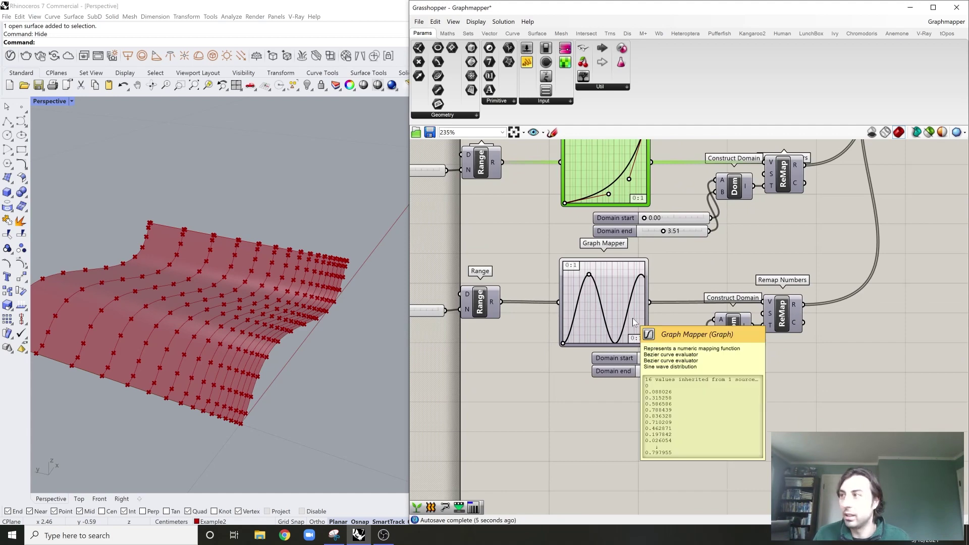
right_drag(698, 326, 666, 320)
scroll(676, 320, up, 1)
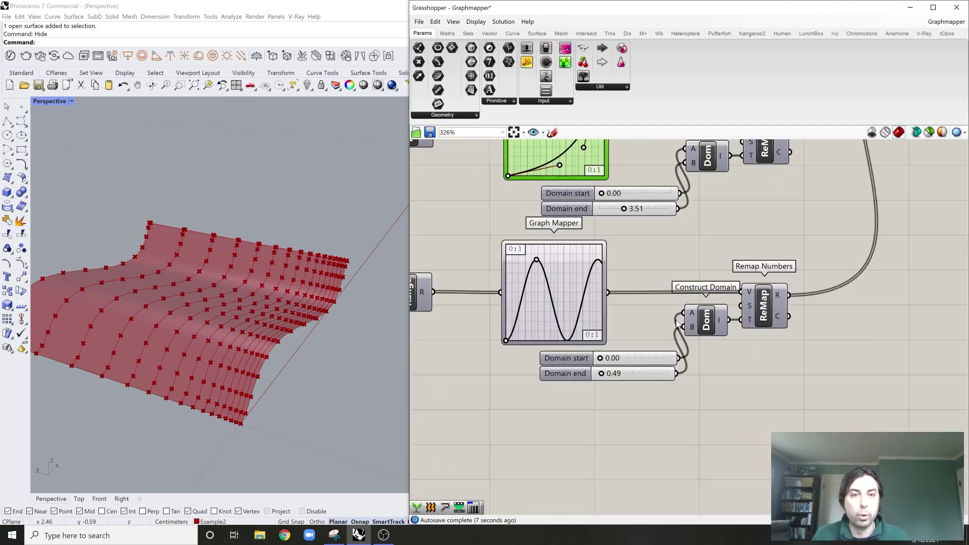
scroll(608, 311, down, 2)
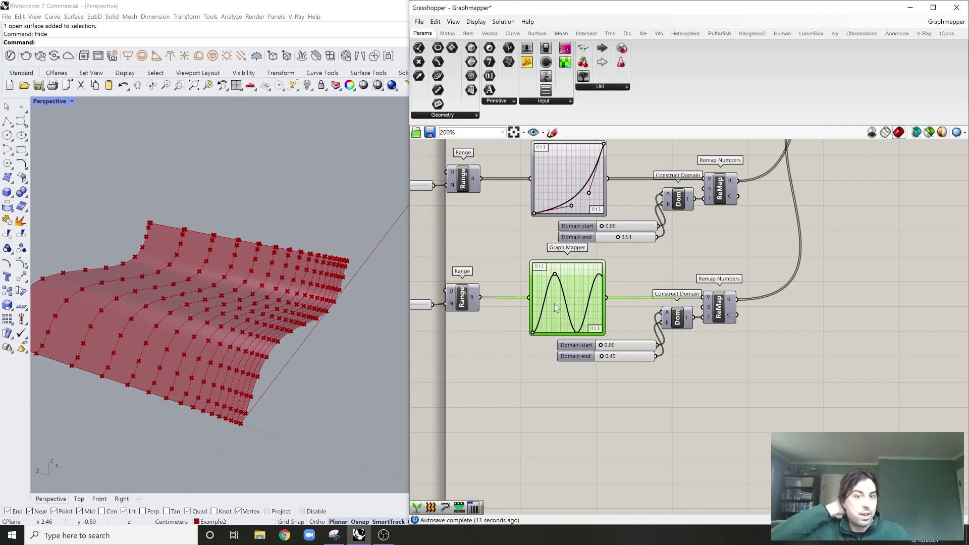
Step: Set the Z chain's Domain end slider to 0.48
scroll(553, 303, up, 1)
right_drag(364, 335, 374, 288)
scroll(611, 364, up, 12)
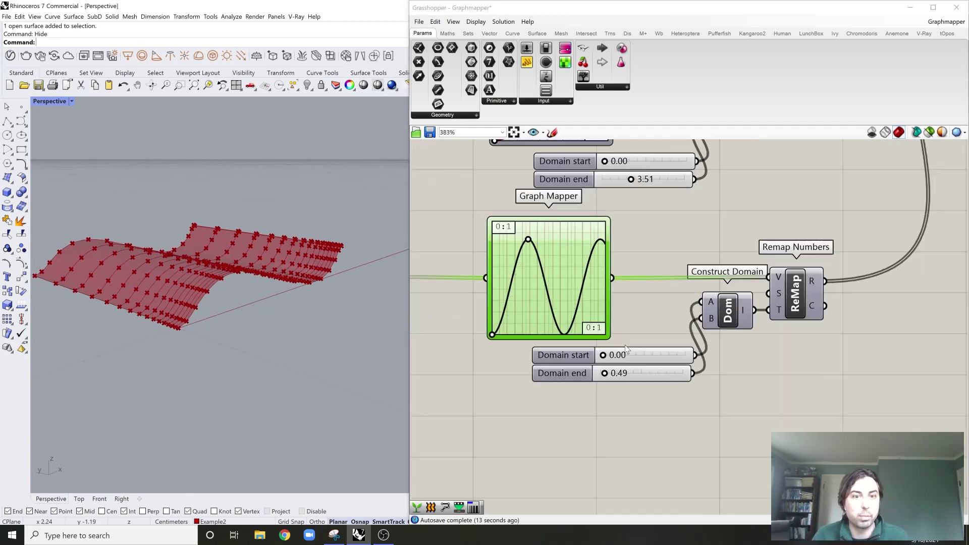
drag(600, 387, 599, 387)
Step: Review the whole definition and highlight the Construct Point component's points on the lofted surface
scroll(640, 334, down, 14)
scroll(641, 334, down, 3)
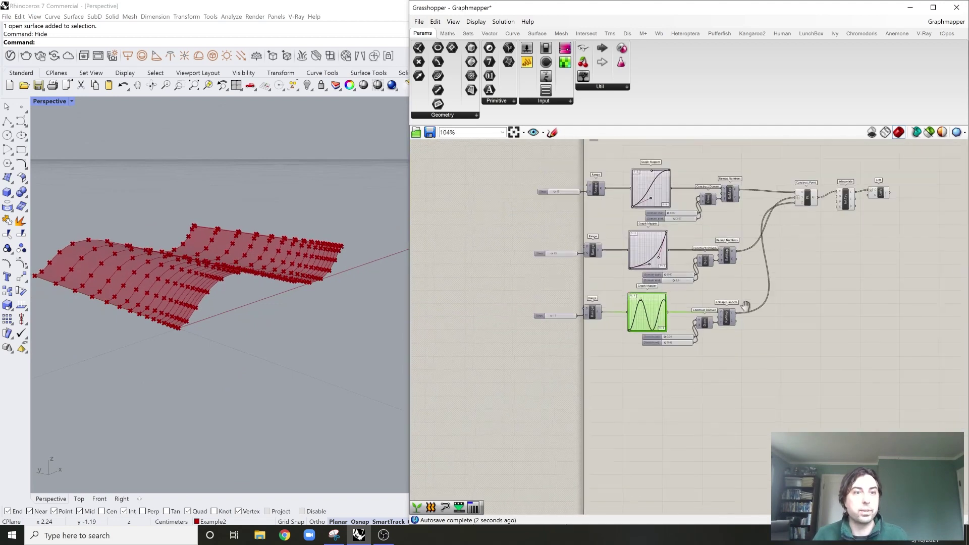
scroll(828, 161, up, 3)
click(767, 255)
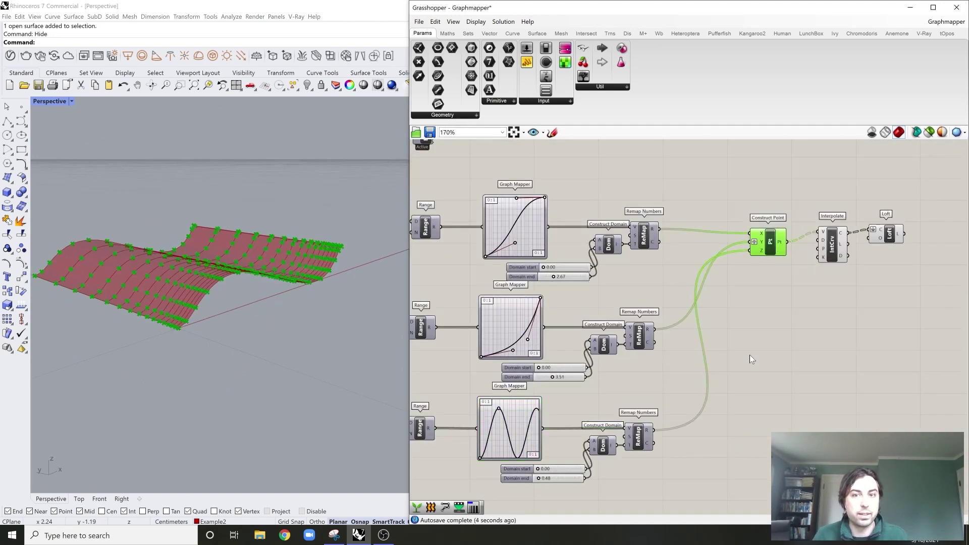
right_drag(749, 355, 804, 308)
click(692, 359)
right_drag(574, 405, 588, 372)
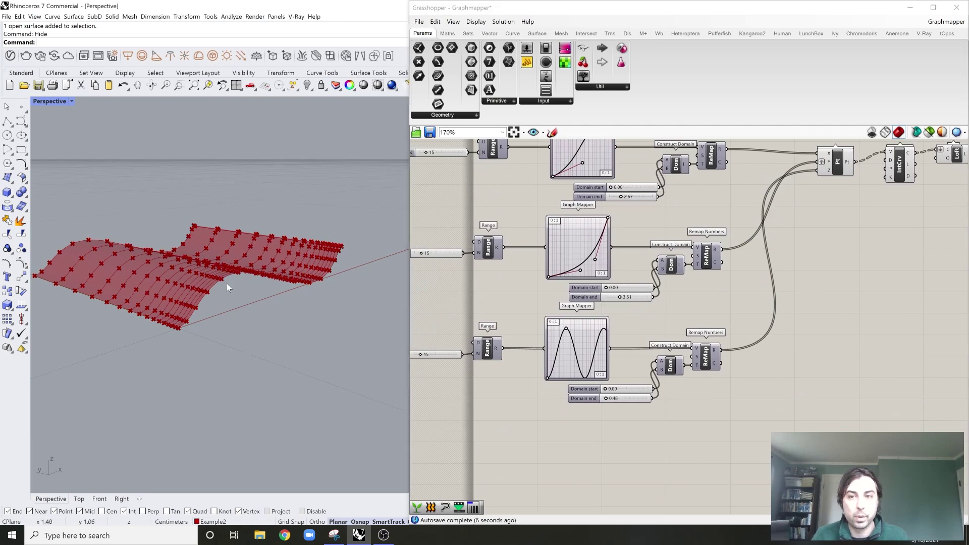
Step: Move the Z chain's Remap Numbers, Construct Domain and domain sliders farther from the Graph Mapper to make room between them
right_drag(226, 283, 253, 303)
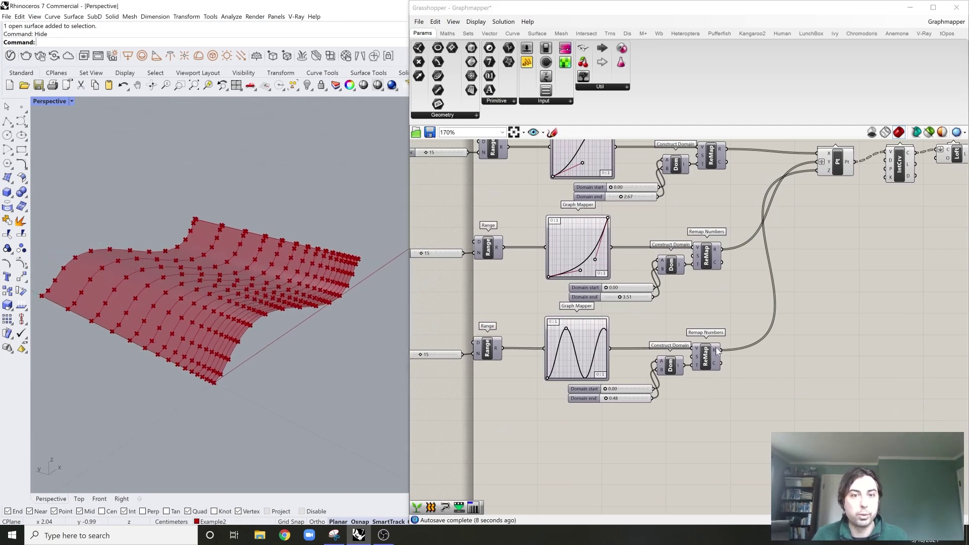
drag(726, 331, 637, 406)
drag(682, 372, 747, 372)
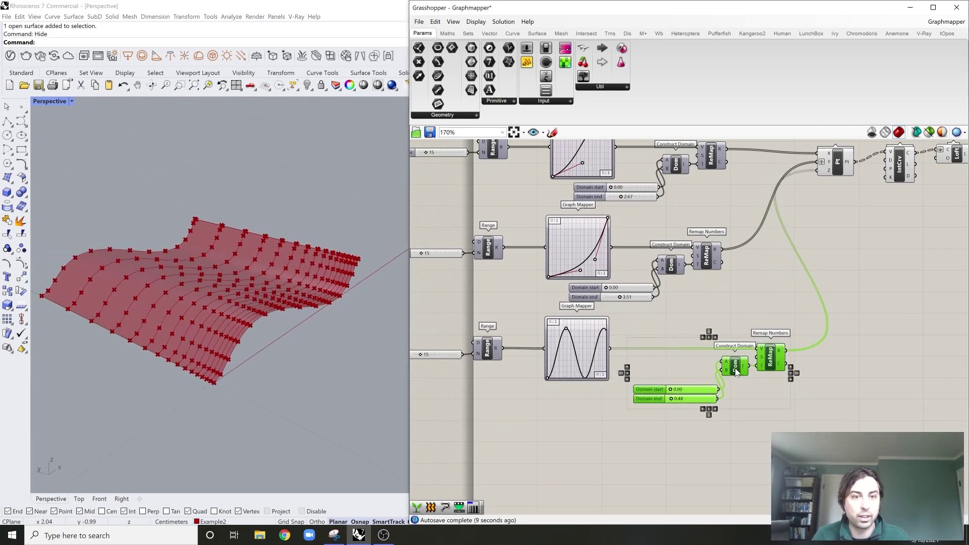
Step: Duplicate the Z chain's sine Graph Mapper and place the copy directly below the original, fed by the same Range
click(534, 367)
scroll(534, 367, up, 2)
right_drag(570, 349, 594, 337)
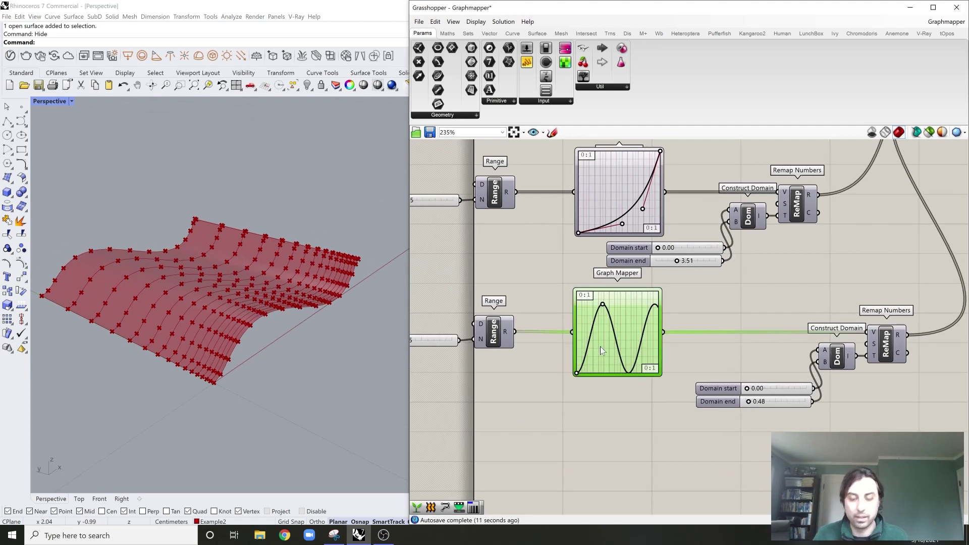
alt+drag(608, 338, 594, 436)
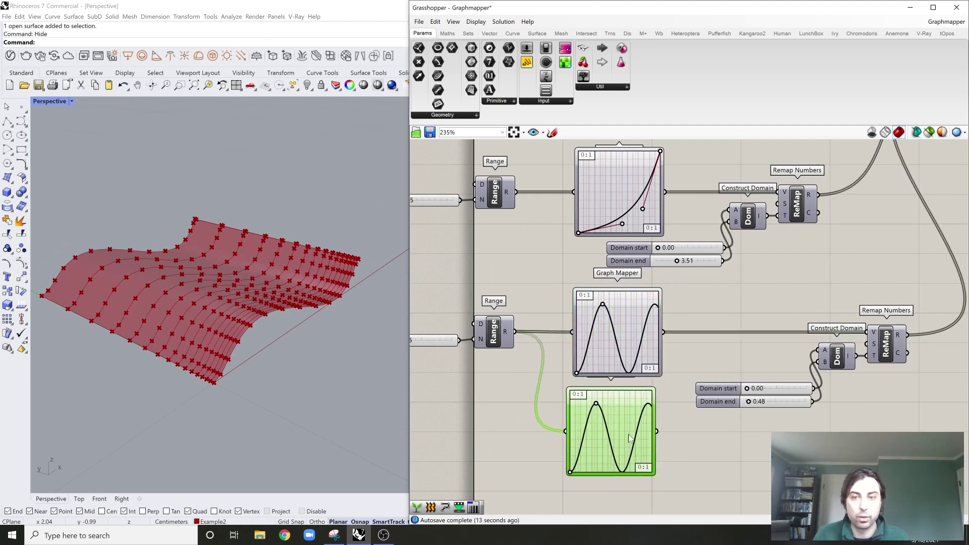
Step: Change the graph type of the duplicated Graph Mapper to Perlin
scroll(595, 433, up, 3)
right_click(600, 400)
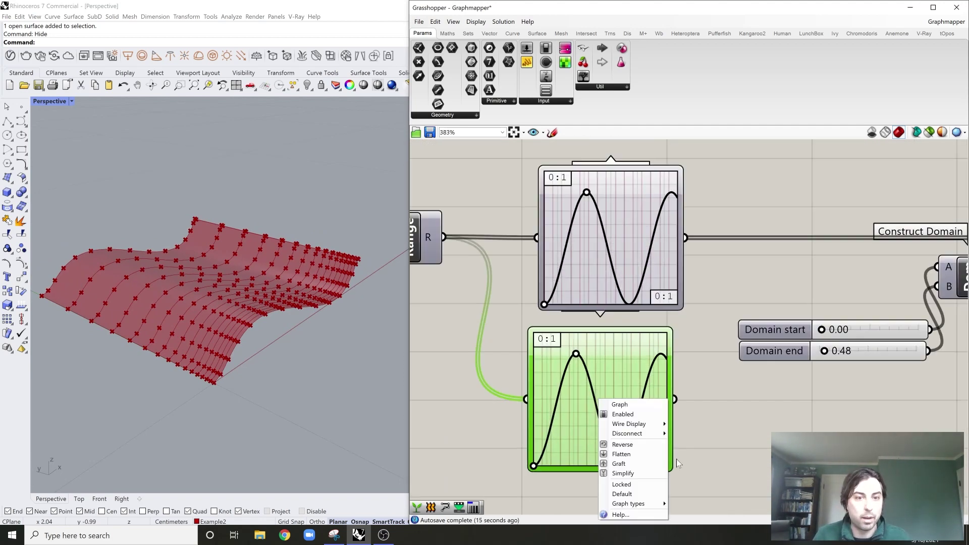
mouse_move(646, 505)
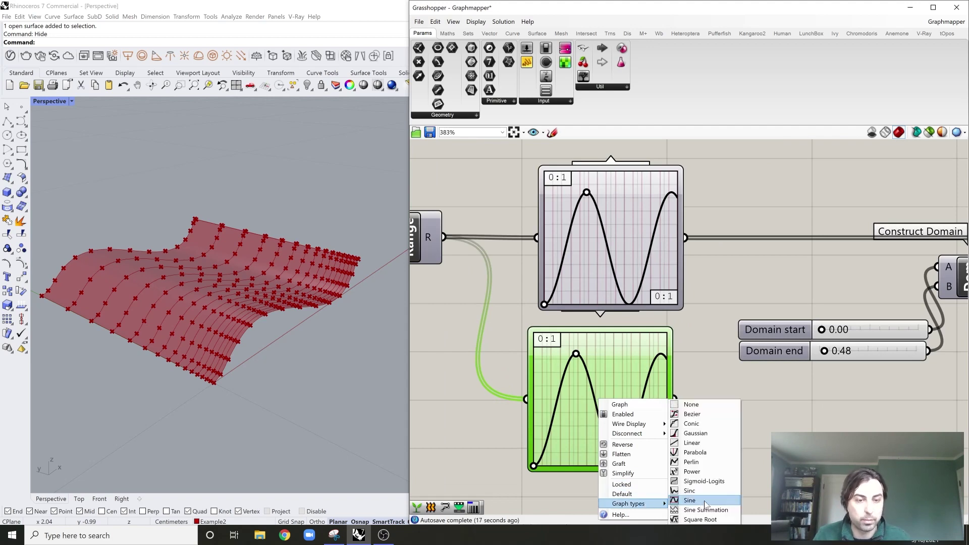
click(720, 463)
scroll(603, 376, up, 2)
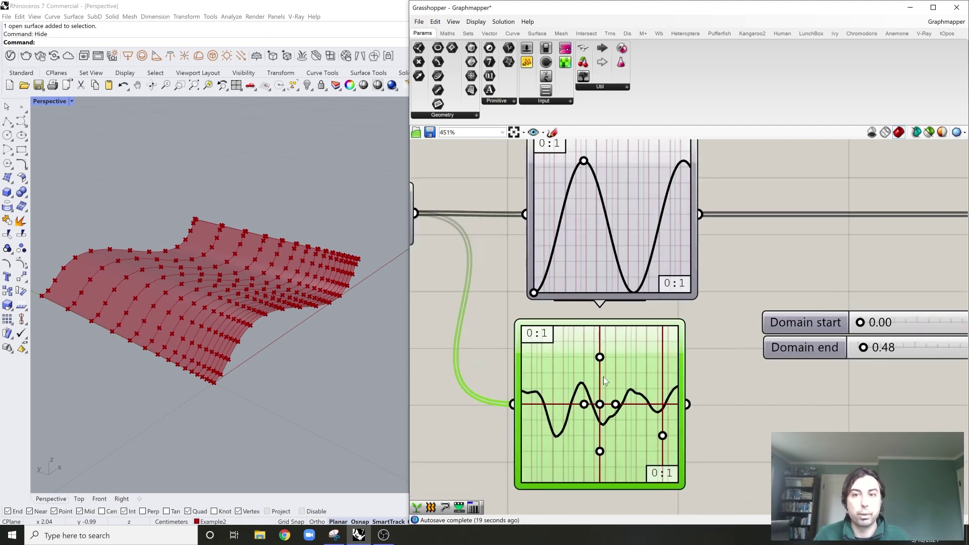
right_drag(637, 432, 613, 365)
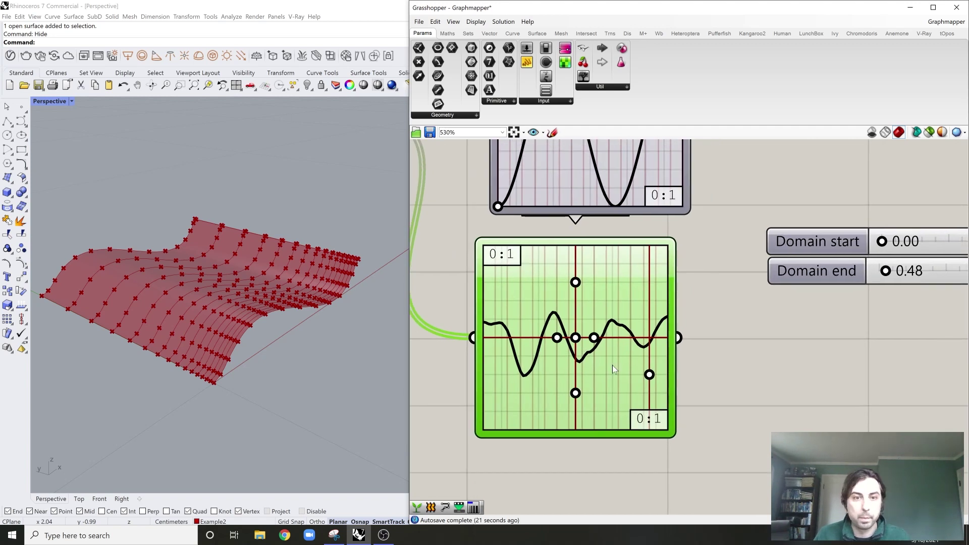
Step: Increase the Perlin graph's amplitude with its vertical handle and slightly widen its horizontal scale handle
drag(576, 281, 576, 265)
drag(597, 339, 599, 338)
scroll(598, 338, down, 4)
right_drag(663, 325, 630, 384)
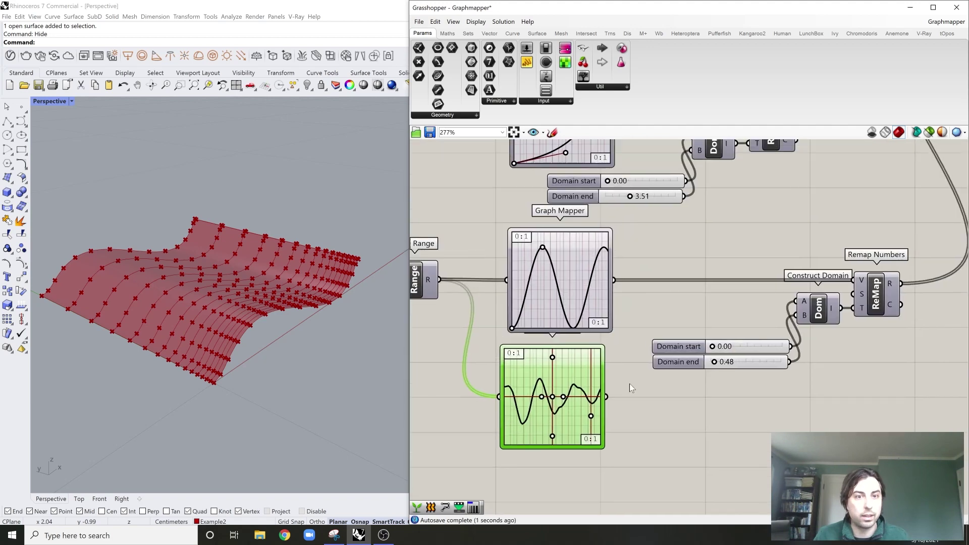
Step: Add a Multiplication component after the two Z Graph Mappers, with the sine output in A and the Perlin output in B
double_click(655, 314)
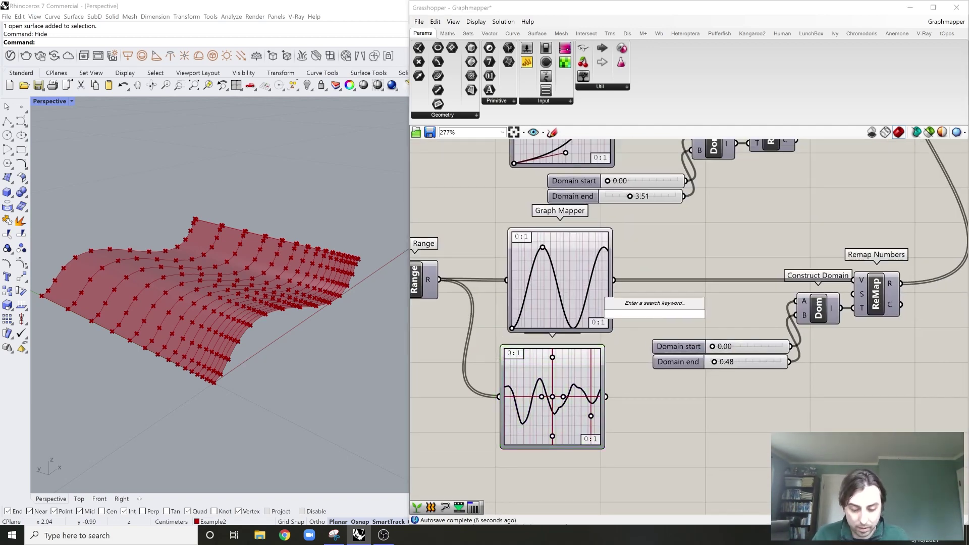
text(multi)
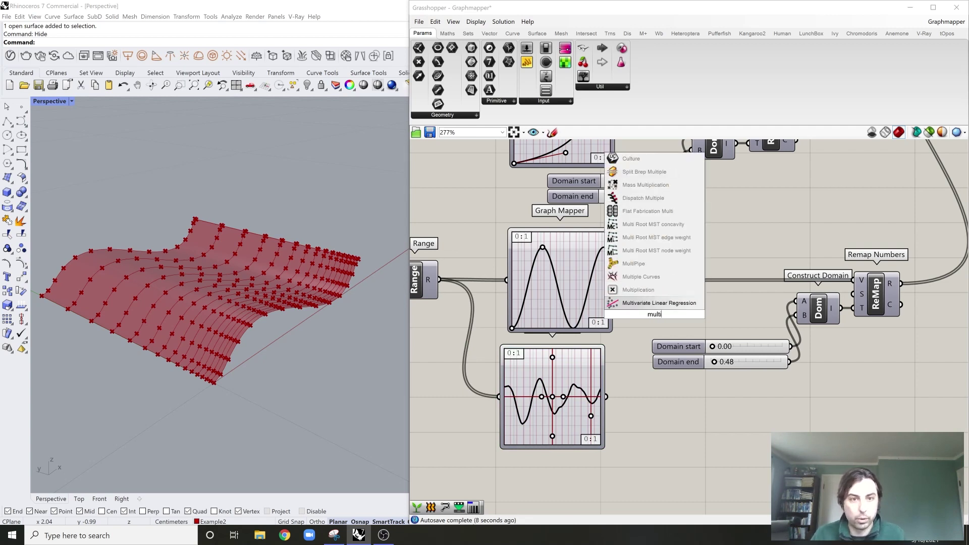
click(651, 291)
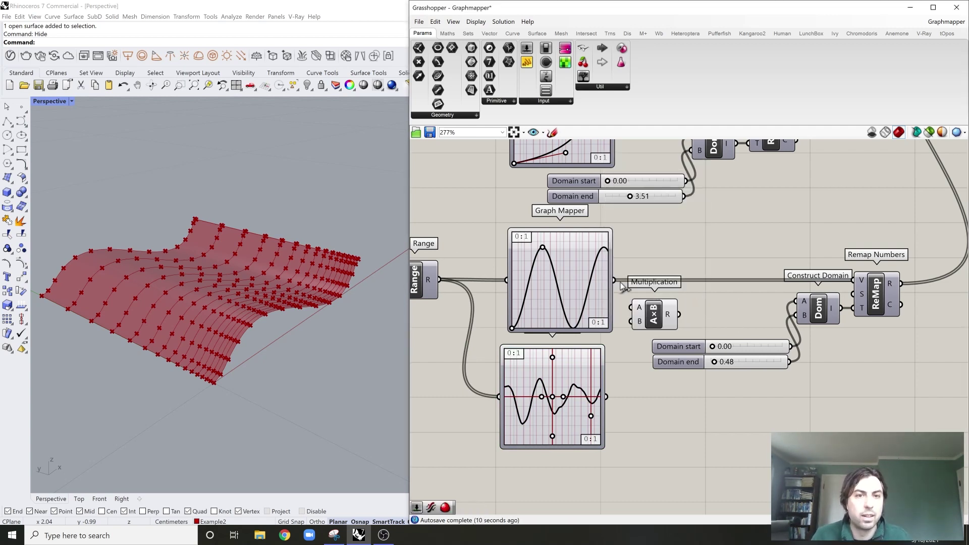
drag(651, 314, 674, 306)
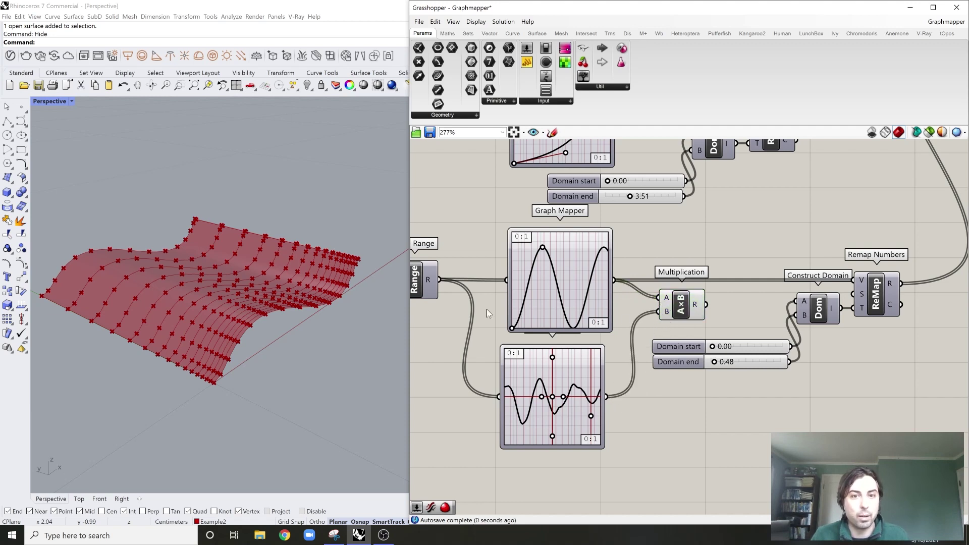
right_drag(487, 309, 575, 318)
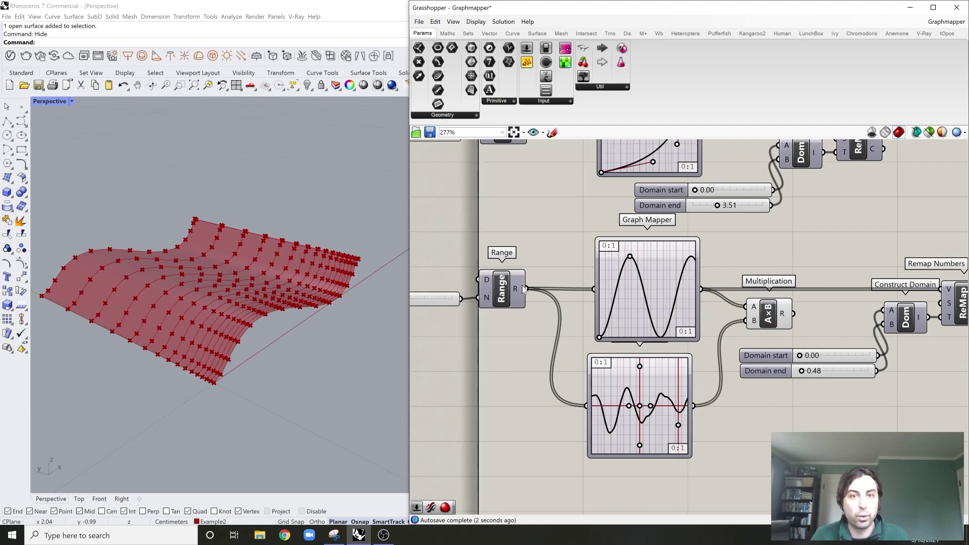
right_drag(675, 378, 544, 370)
right_drag(464, 328, 611, 330)
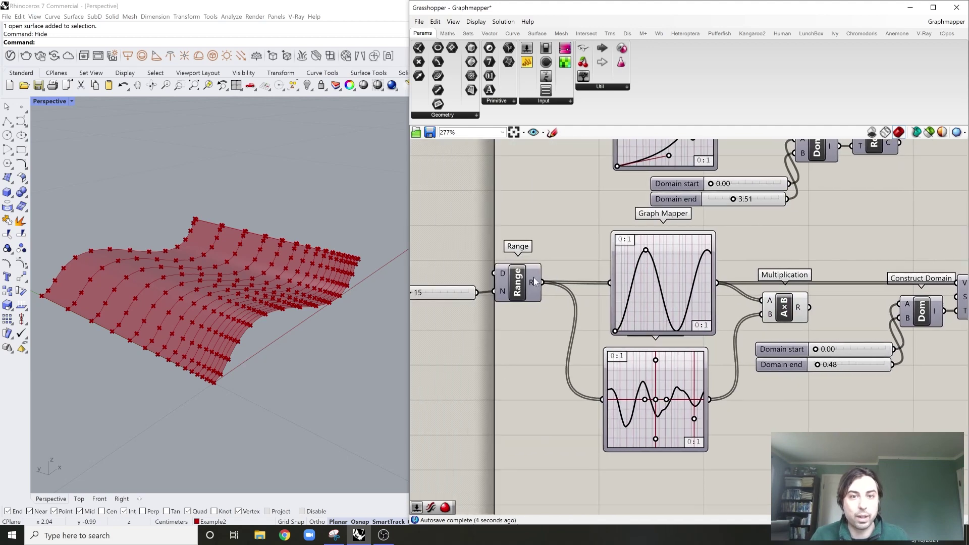
right_drag(808, 320, 701, 334)
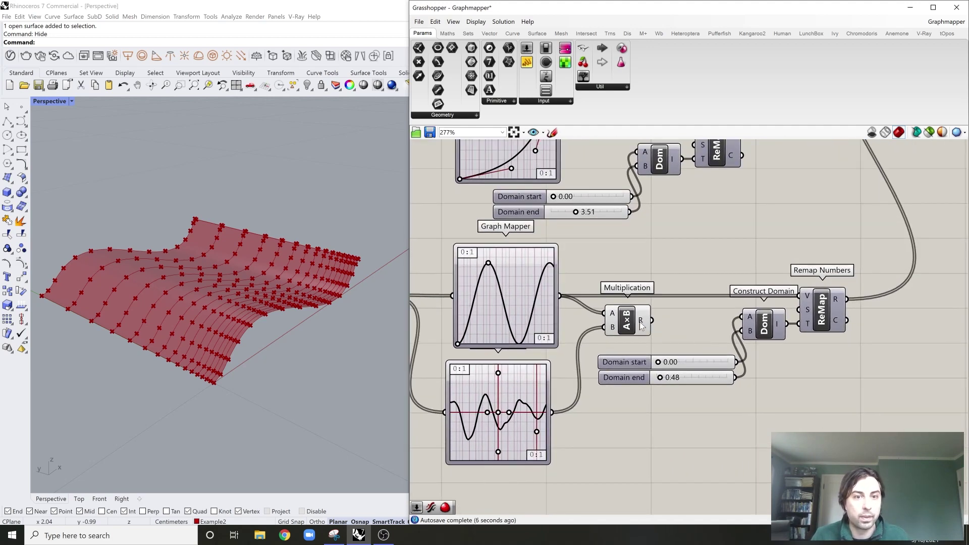
double_click(637, 402)
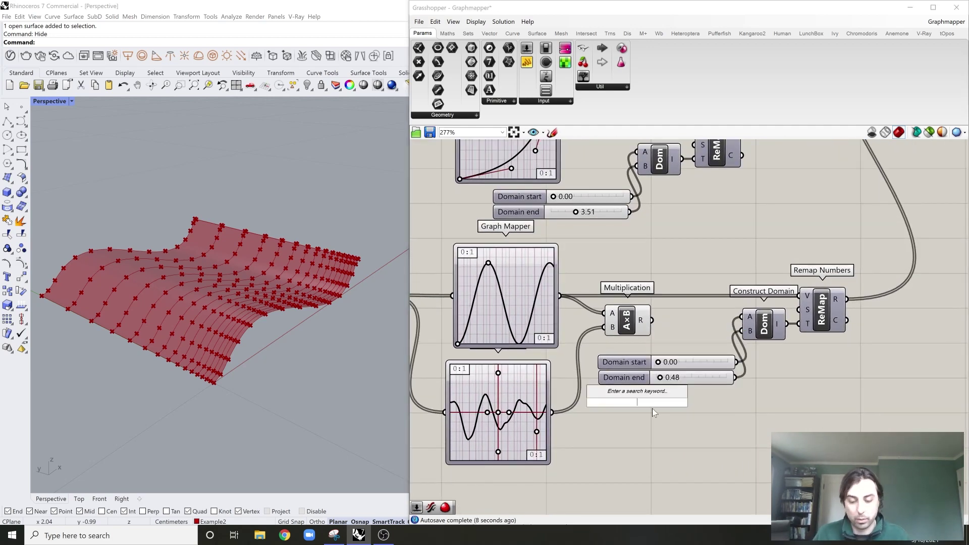
text(fla)
click(747, 419)
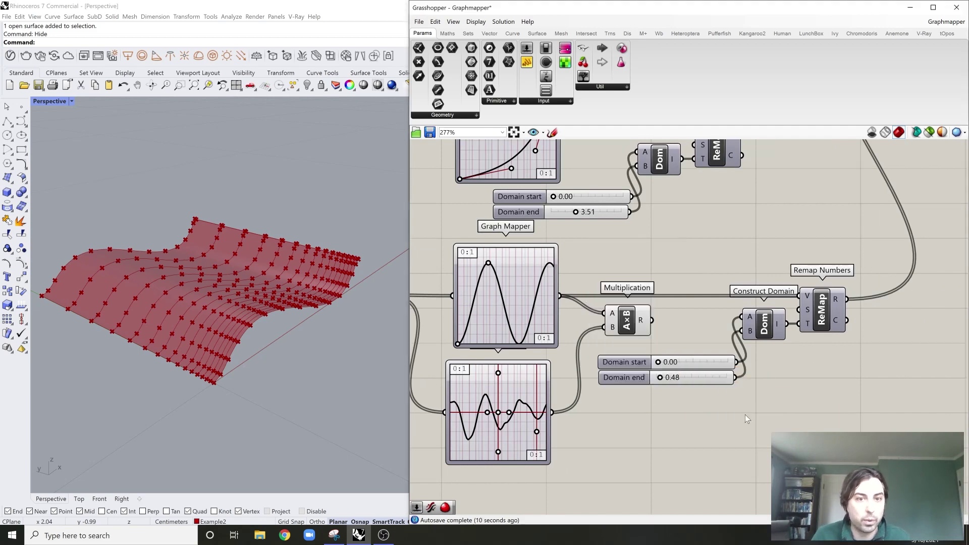
Step: Feed the Multiplication result into the V input of the Z chain's Remap Numbers and inspect the lofted surface
drag(806, 296, 804, 297)
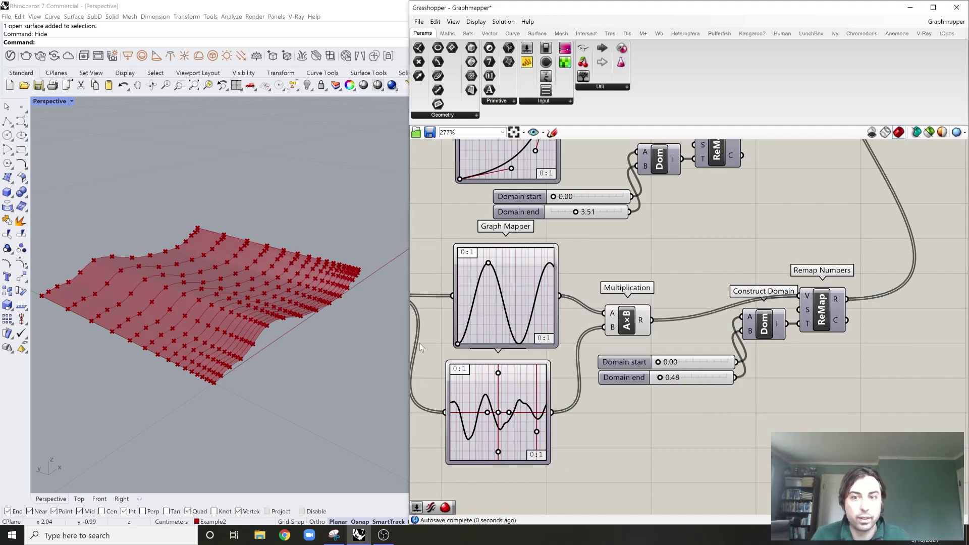
right_drag(204, 294, 243, 258)
scroll(240, 251, up, 4)
scroll(517, 418, up, 4)
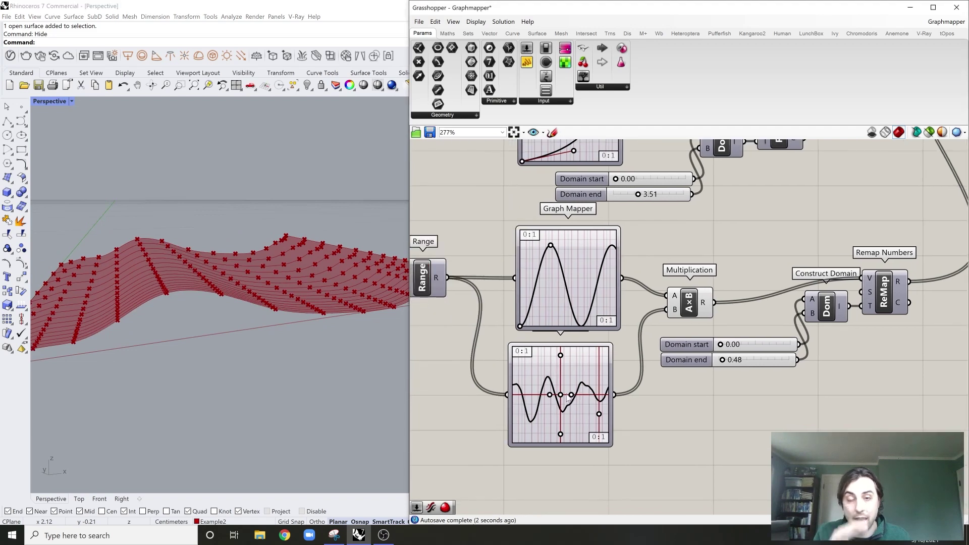
Step: Shift the centre handle of the Perlin graph slightly to vary the surface's noise
scroll(555, 407, down, 3)
scroll(563, 402, up, 3)
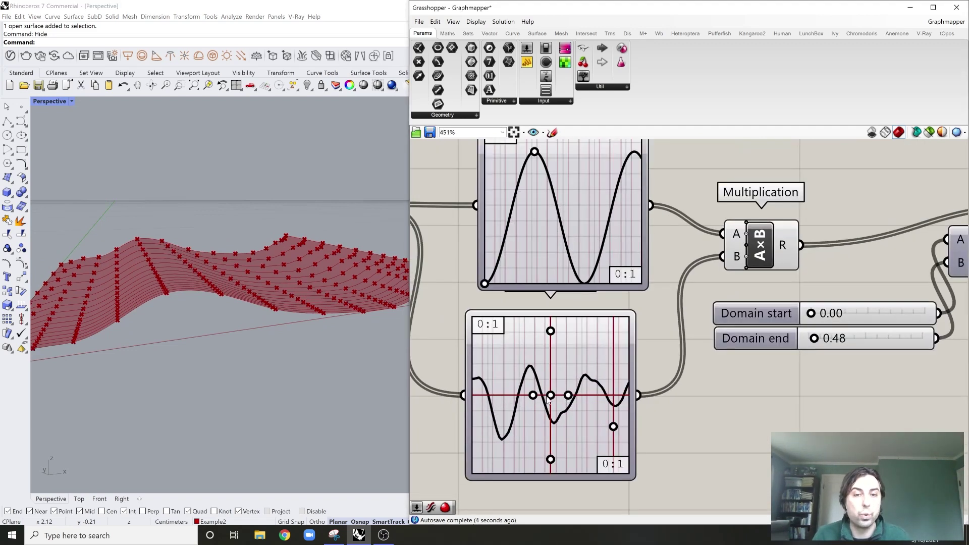
mouse_move(548, 399)
mouse_down()
mouse_move(533, 399)
mouse_move(576, 400)
mouse_move(555, 400)
mouse_up()
scroll(560, 392, down, 2)
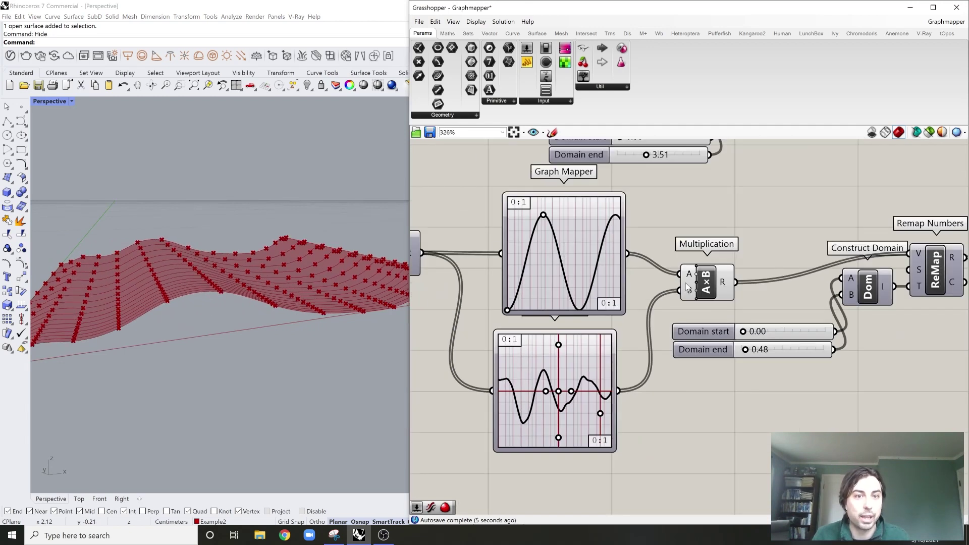
scroll(676, 354, up, 1)
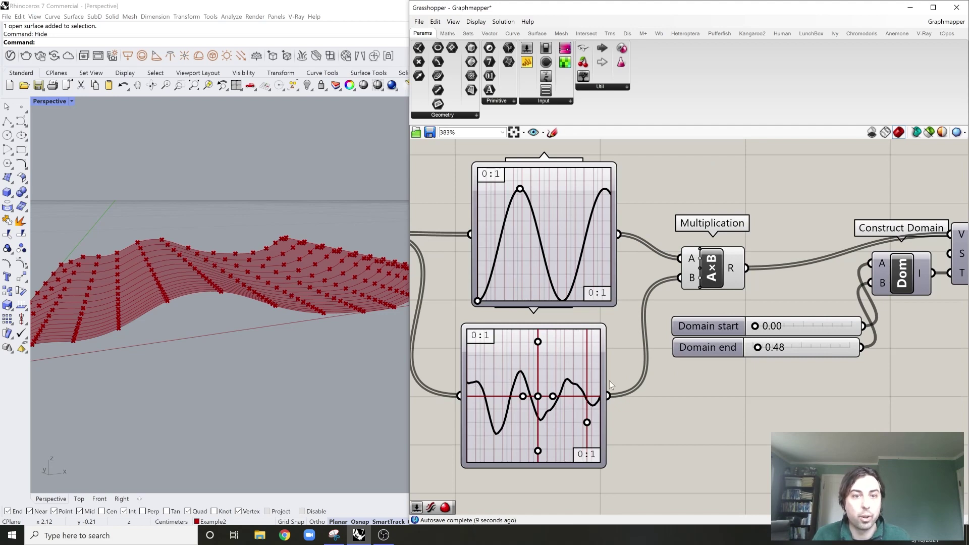
scroll(679, 338, down, 1)
scroll(604, 400, up, 1)
Step: Insert a Flip Matrix component between the Perlin Graph Mapper's output and the Multiplication's B input
double_click(680, 413)
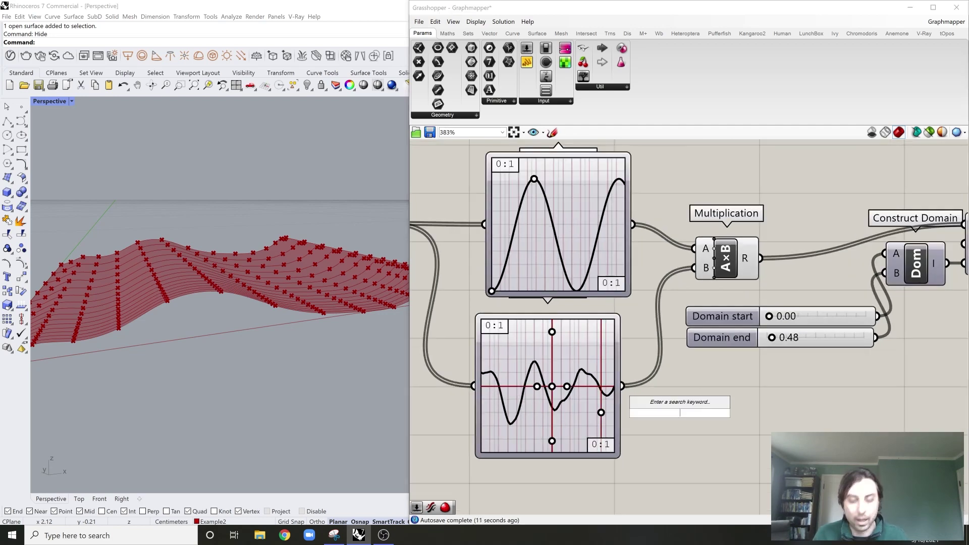
text(flip)
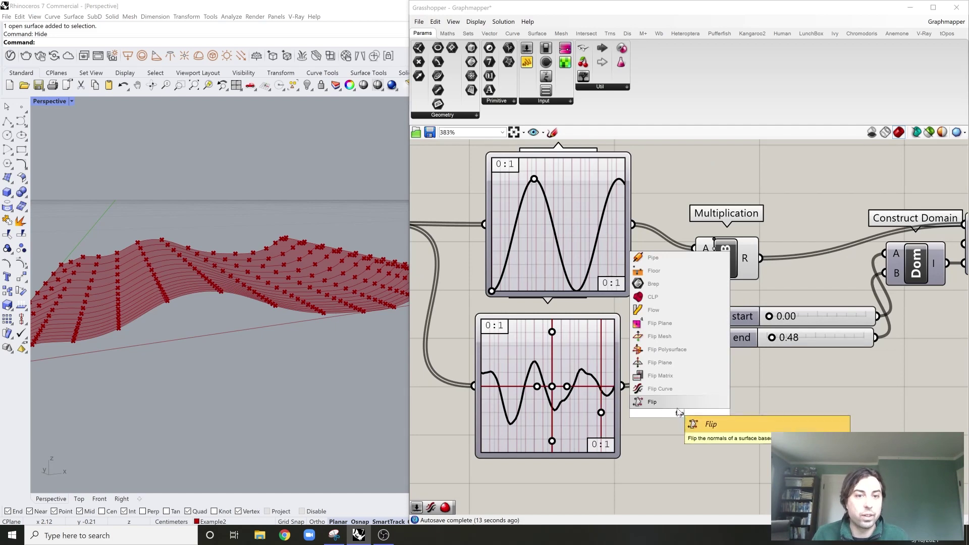
click(657, 376)
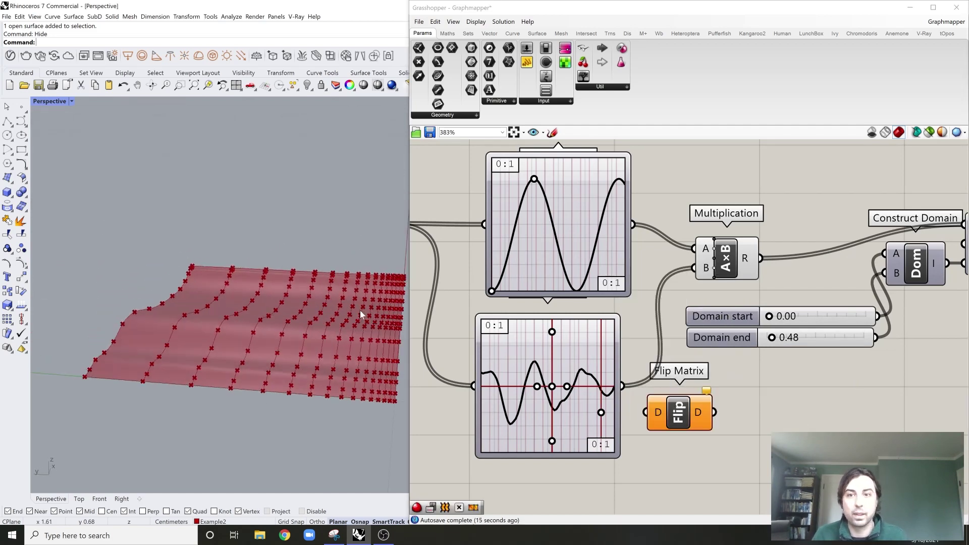
right_drag(360, 314, 345, 267)
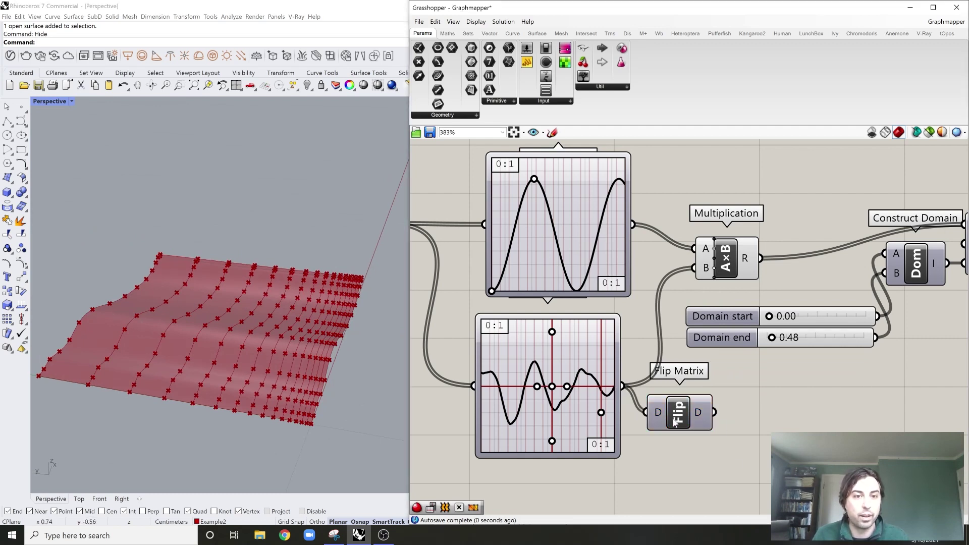
drag(675, 422, 677, 409)
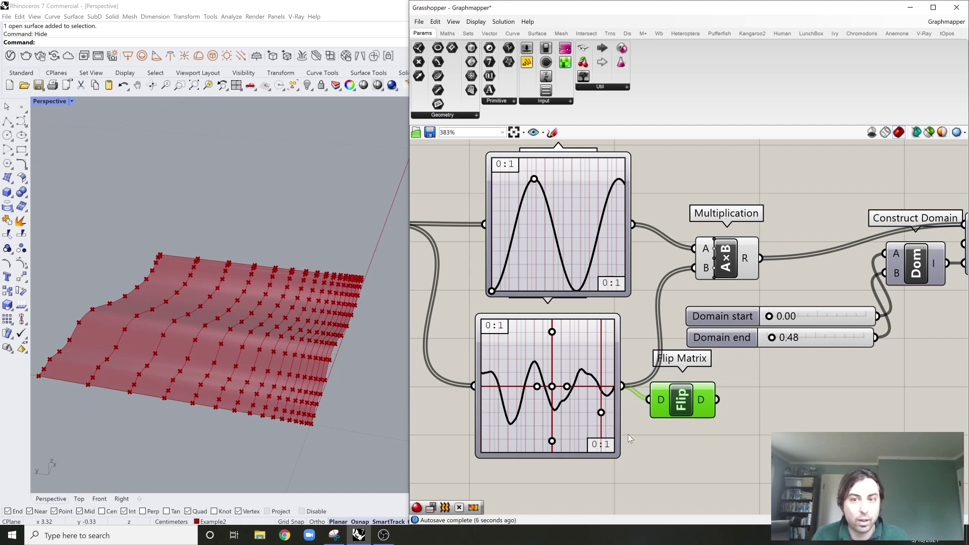
drag(695, 270, 695, 268)
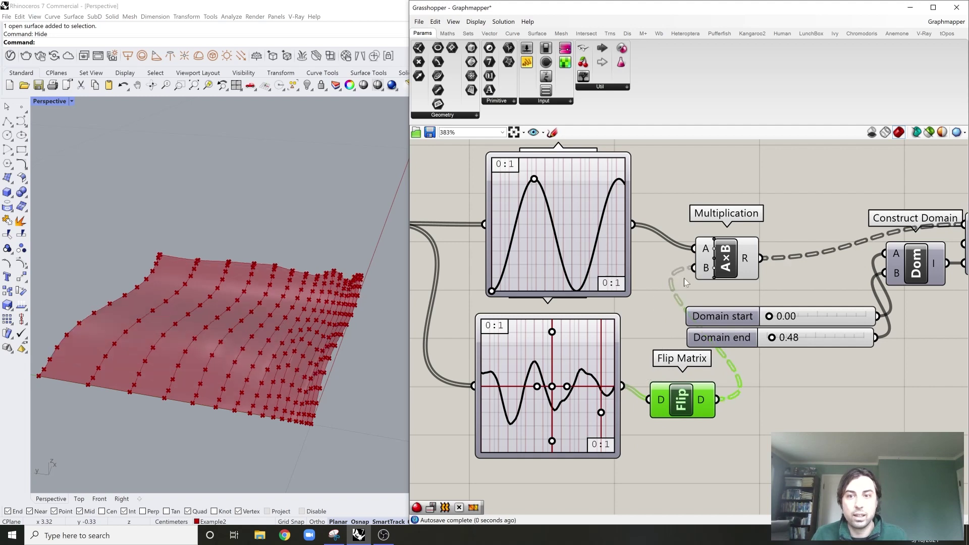
right_drag(236, 353, 303, 354)
Step: Move the Perlin graph's centre handle again to test the flipped noise, and inspect the surface from another angle
scroll(556, 395, up, 3)
scroll(556, 395, up, 1)
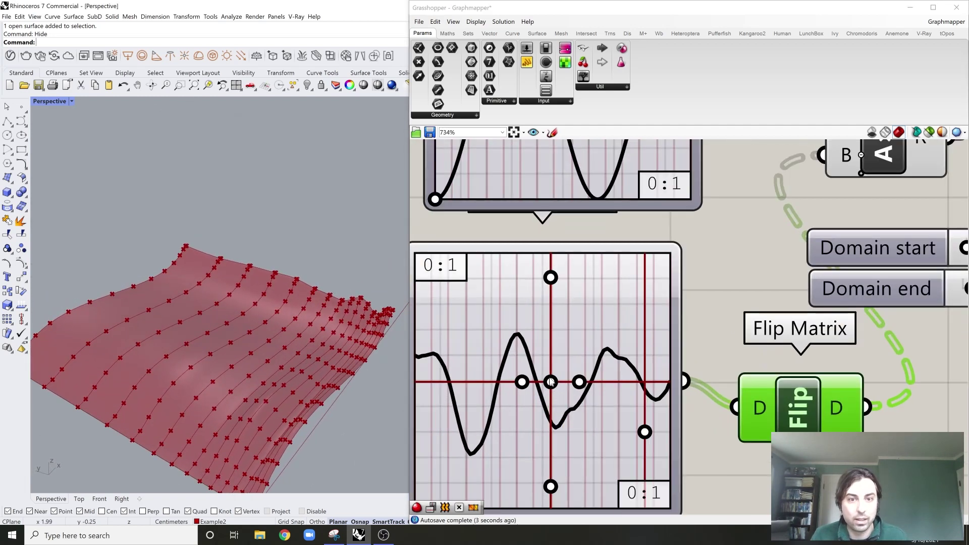
mouse_move(551, 382)
mouse_down()
mouse_move(612, 382)
mouse_move(474, 382)
mouse_move(606, 385)
mouse_move(549, 384)
mouse_up()
right_drag(298, 369, 315, 298)
Step: Move the sine graph's peak handle close to the start edge so the wave repeats much more frequently
scroll(591, 220, down, 3)
right_drag(591, 220, 596, 325)
scroll(550, 184, up, 3)
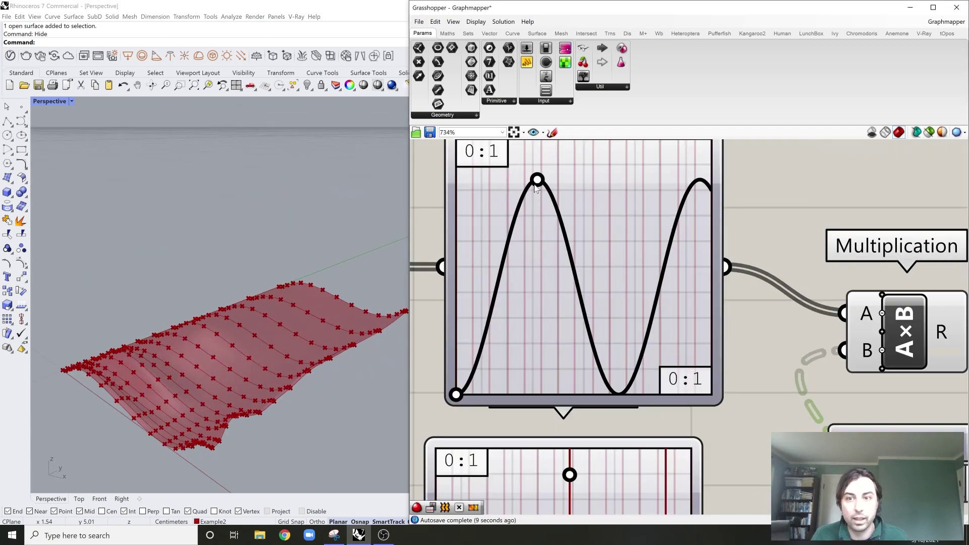
drag(536, 186, 476, 193)
right_drag(563, 268, 609, 178)
right_drag(312, 283, 311, 327)
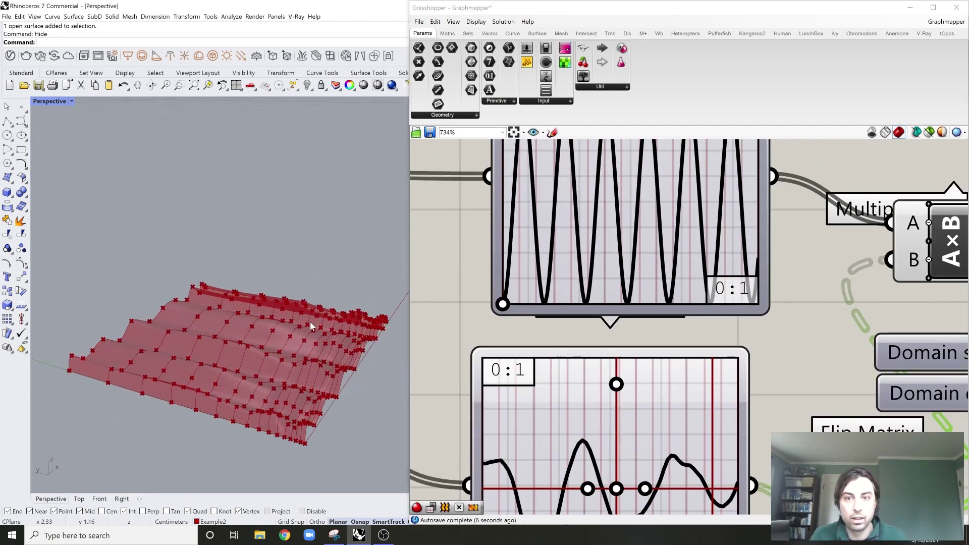
Step: Reshape the Y chain's Bezier graph by raising the start handle nearer the start edge and placing the end handle directly below the end point
scroll(676, 305, down, 5)
scroll(606, 324, up, 5)
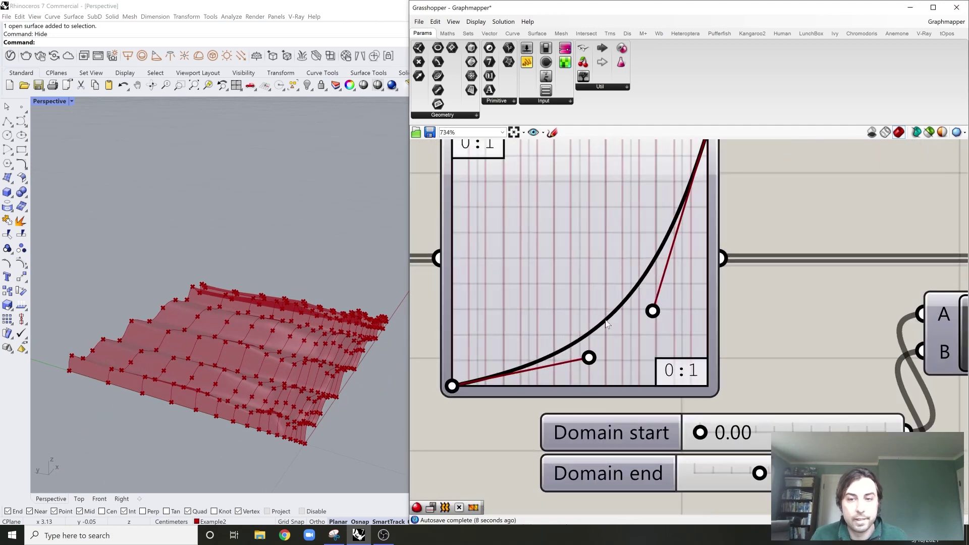
drag(588, 360, 514, 308)
drag(654, 317, 506, 180)
right_drag(618, 238, 619, 295)
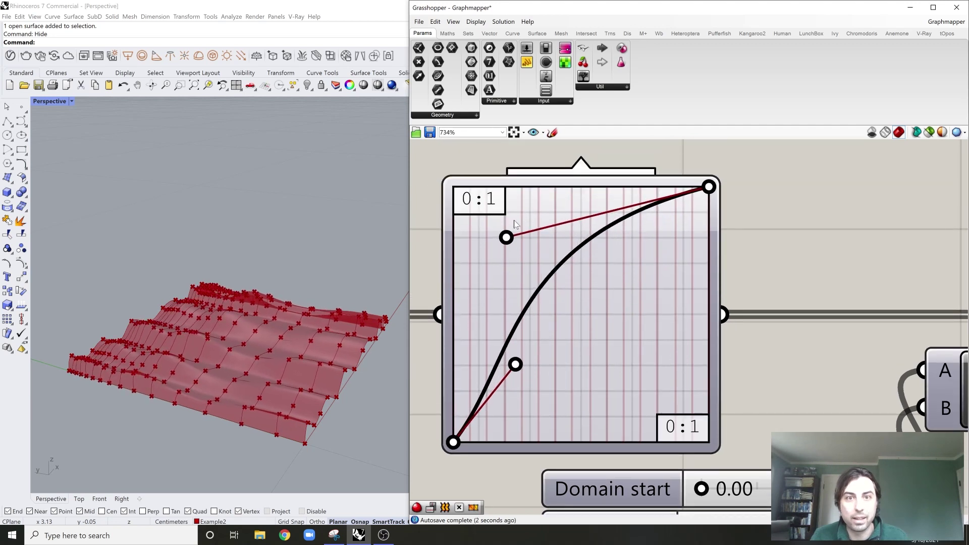
drag(533, 253, 712, 374)
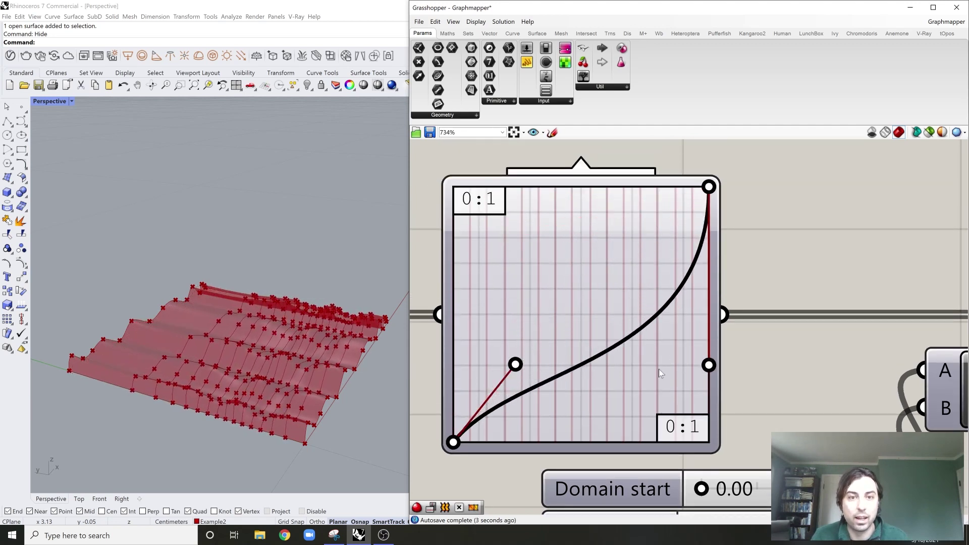
Step: Reshape the Y chain's Bezier graph by raising the start handle slightly and moving the end handle near the middle of the graph
drag(519, 370, 507, 347)
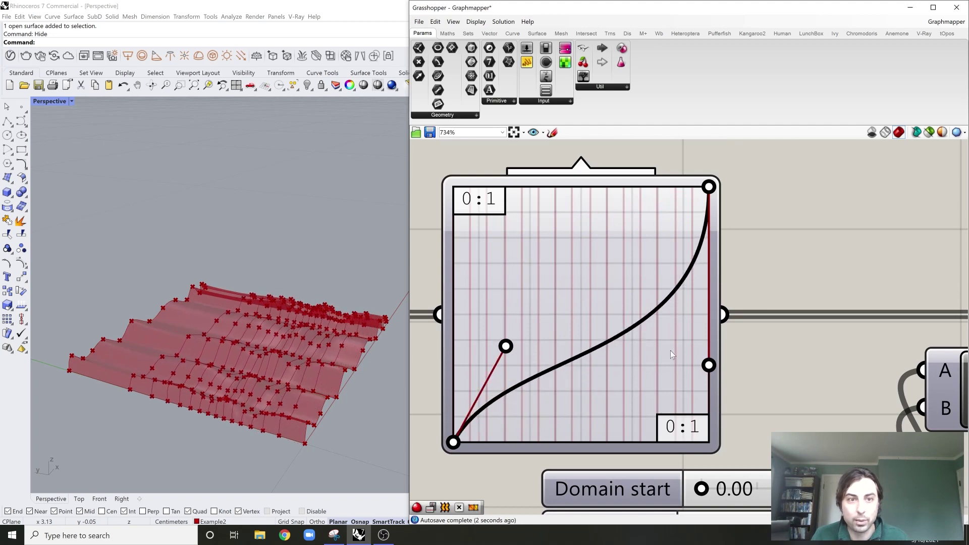
drag(709, 371, 589, 330)
scroll(588, 329, down, 5)
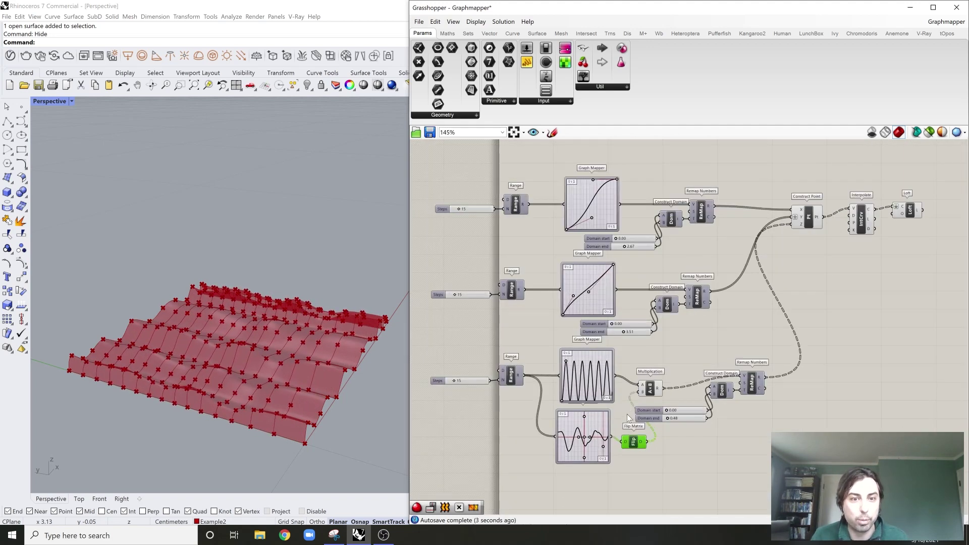
Step: Set the Z chain's domain end to 0.53 and view the surface from another angle
scroll(575, 465, up, 3)
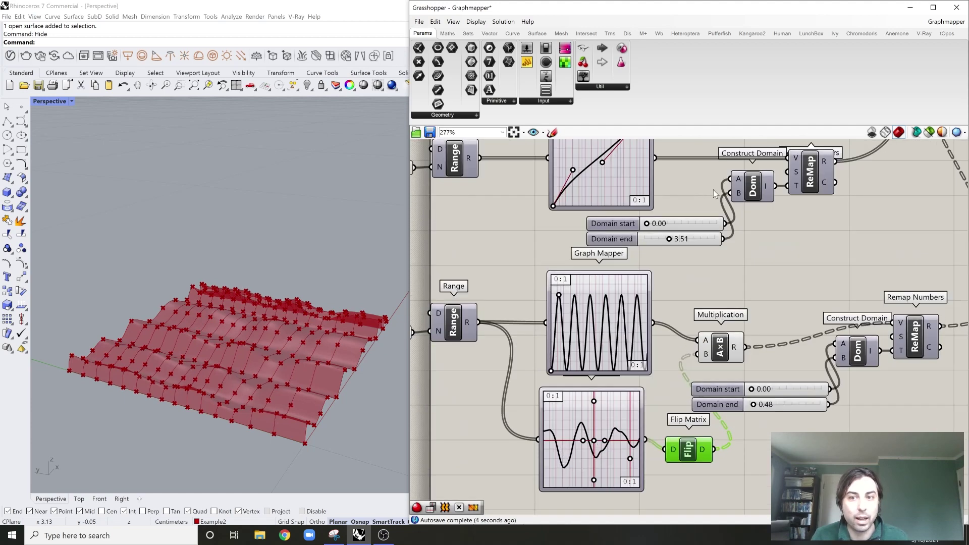
scroll(552, 428, up, 2)
click(659, 422)
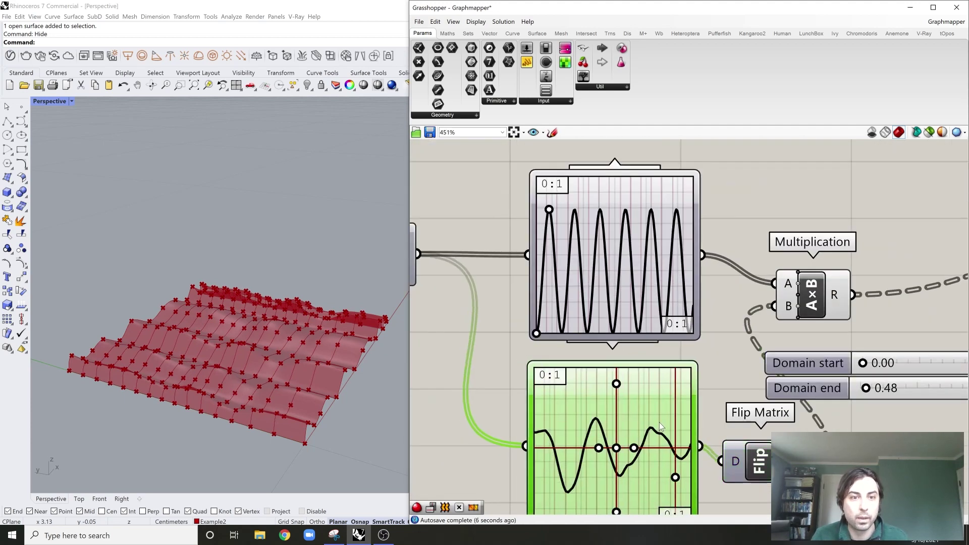
scroll(515, 284, down, 2)
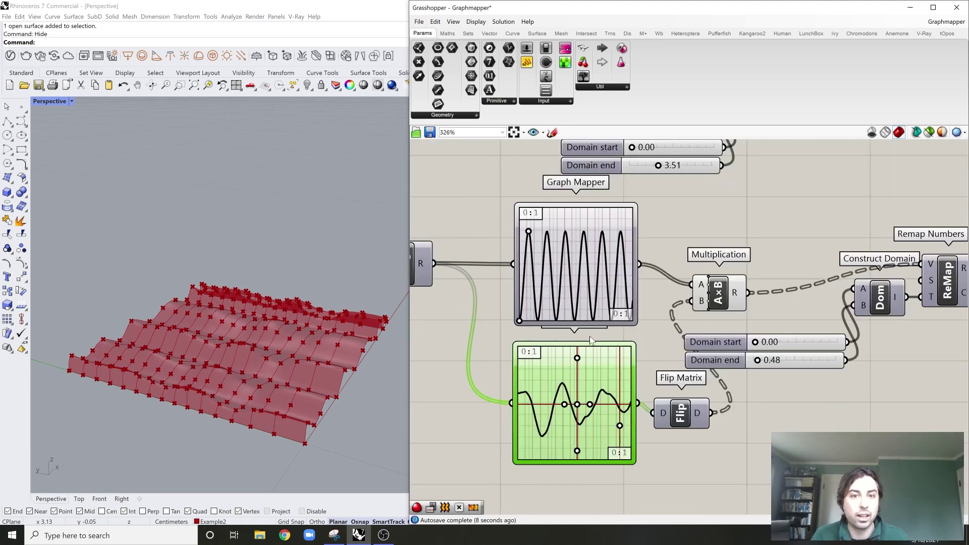
scroll(632, 268, down, 4)
right_drag(881, 143, 770, 283)
scroll(824, 247, up, 2)
right_drag(599, 437, 650, 332)
scroll(531, 433, up, 4)
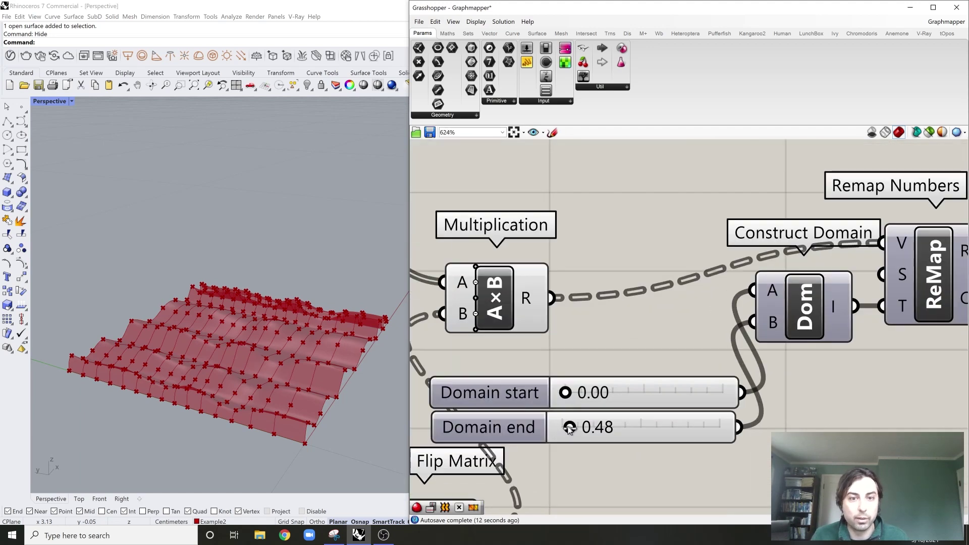
drag(572, 433, 576, 435)
right_drag(264, 335, 294, 312)
scroll(294, 311, down, 2)
Step: Reshape the X chain's Bezier graph into a nearly straight diagonal by moving both handles close to the line
scroll(553, 262, down, 6)
right_drag(553, 262, 584, 410)
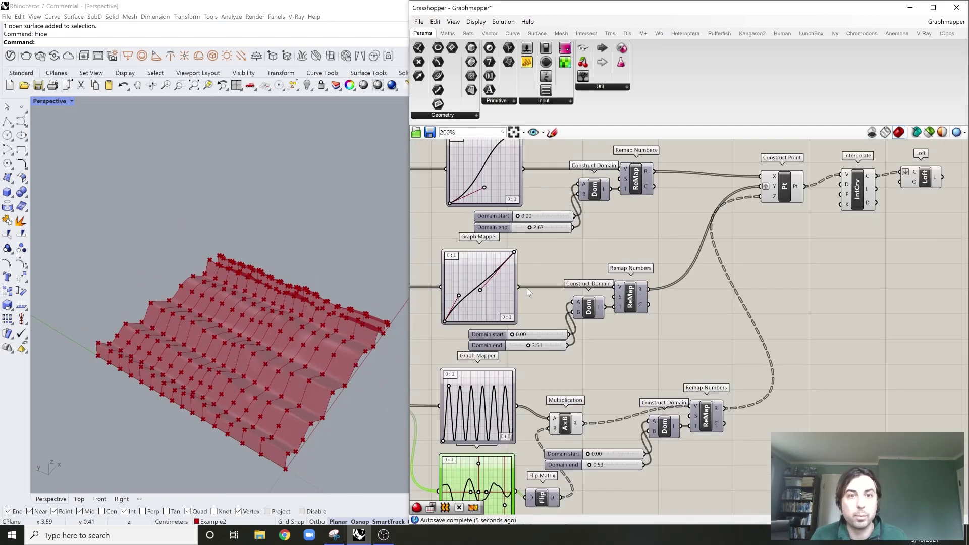
scroll(543, 315, up, 2)
right_drag(544, 315, 628, 420)
scroll(532, 201, up, 3)
right_drag(531, 197, 532, 233)
drag(562, 200, 562, 255)
drag(559, 319, 527, 306)
scroll(591, 274, down, 6)
Step: Add a Custom Preview component beside the Loft and connect the Loft's output to its geometry input
right_drag(888, 294, 838, 283)
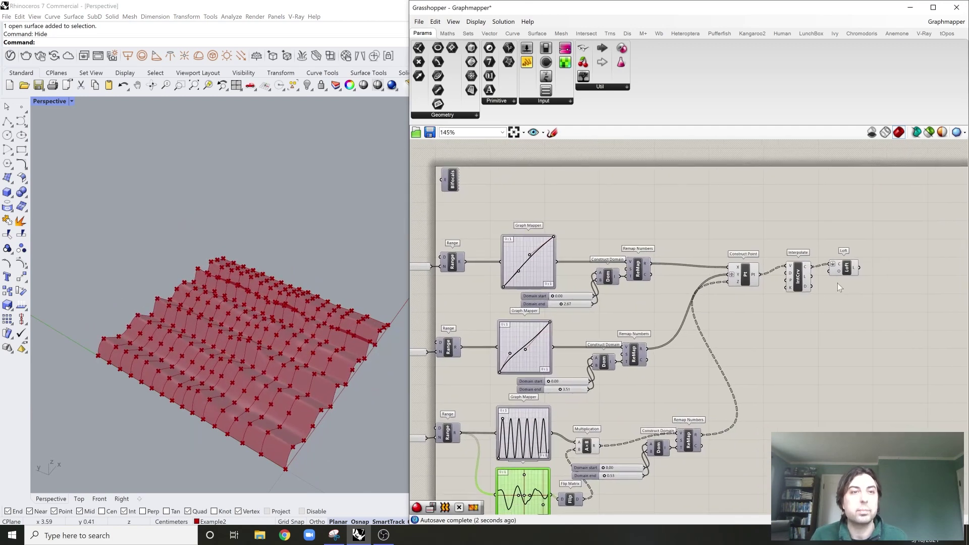
scroll(839, 280, up, 4)
click(842, 255)
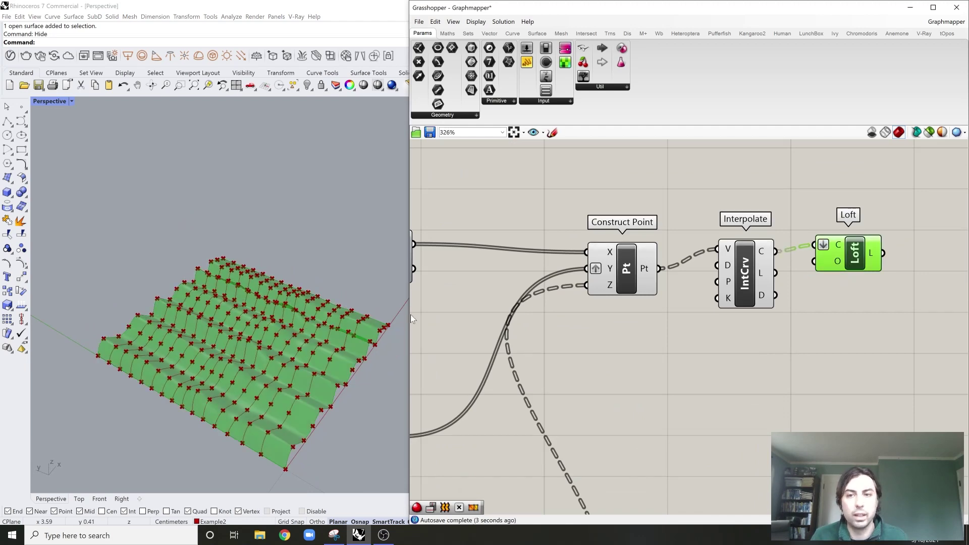
double_click(821, 330)
text(preview)
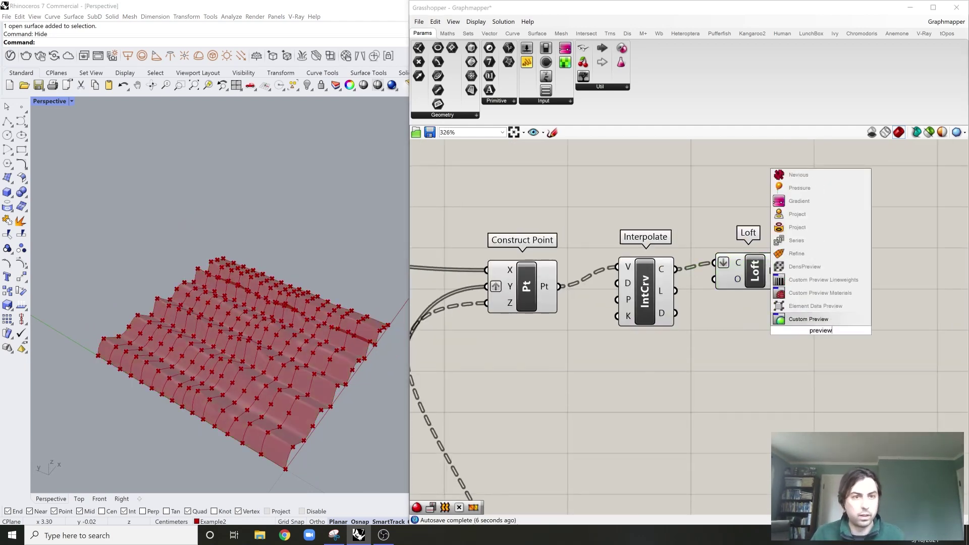
click(808, 306)
drag(783, 271, 881, 299)
Step: Add a Colour Swatch, set it to light grey, and connect it to the Custom Preview's material input
double_click(812, 364)
text(w)
key(BackSpace)
text(swatch)
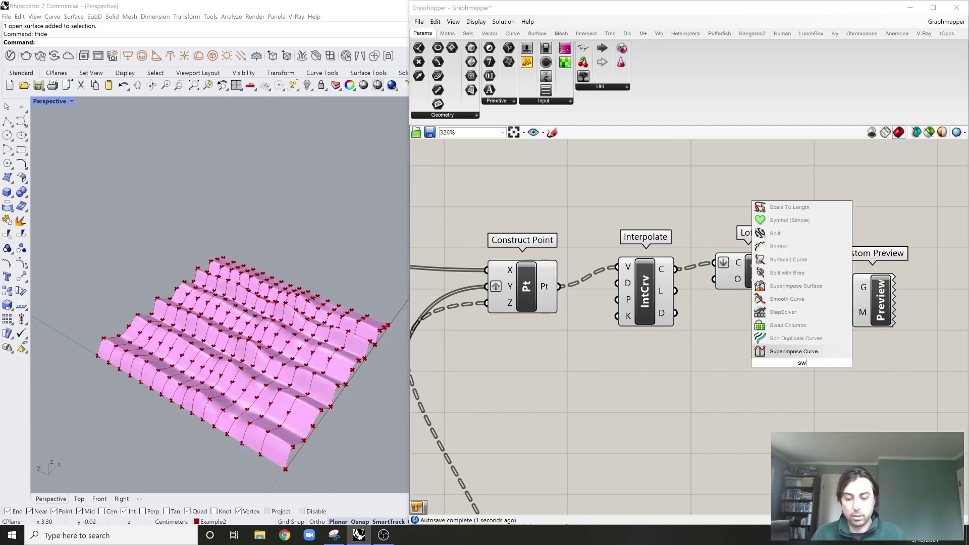
key(Return)
click(824, 367)
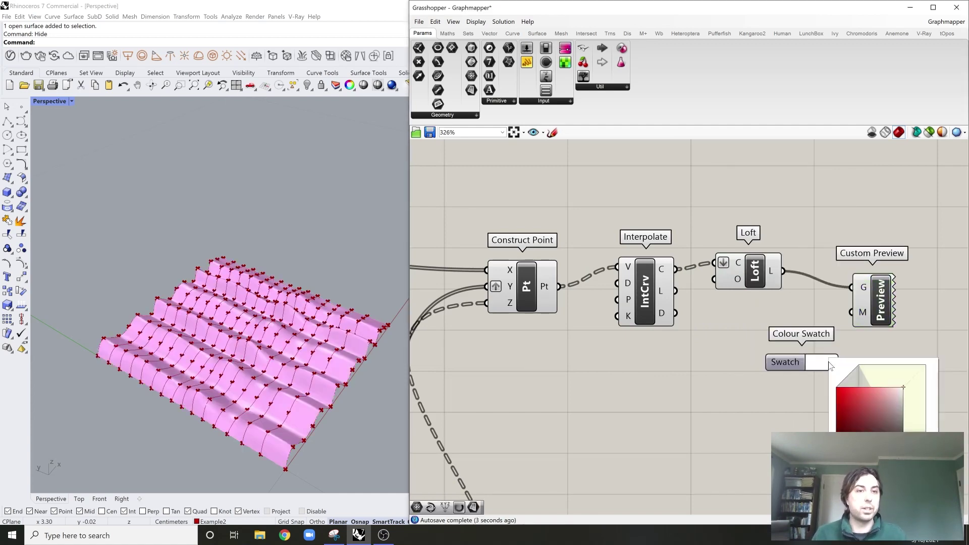
click(888, 409)
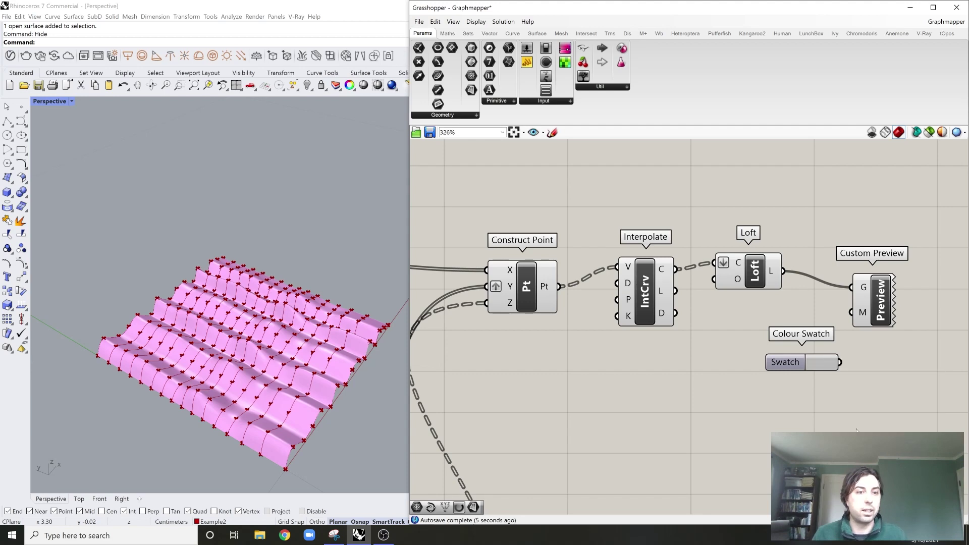
drag(840, 362, 851, 313)
Step: Turn off the preview of all components from the Ranges to the Loft, leaving out the Custom Preview
scroll(789, 250, down, 6)
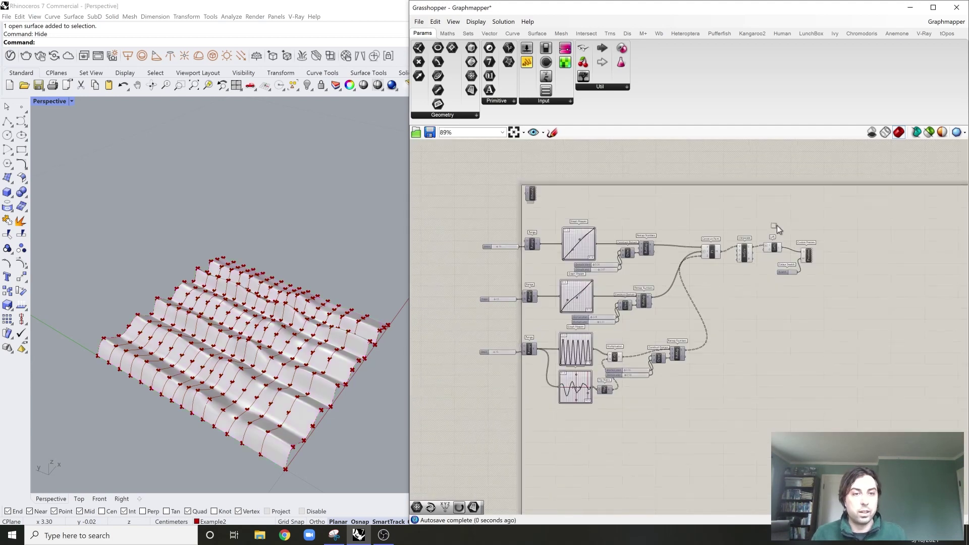
drag(777, 225, 485, 429)
scroll(700, 226, up, 3)
middle_click(703, 232)
click(749, 247)
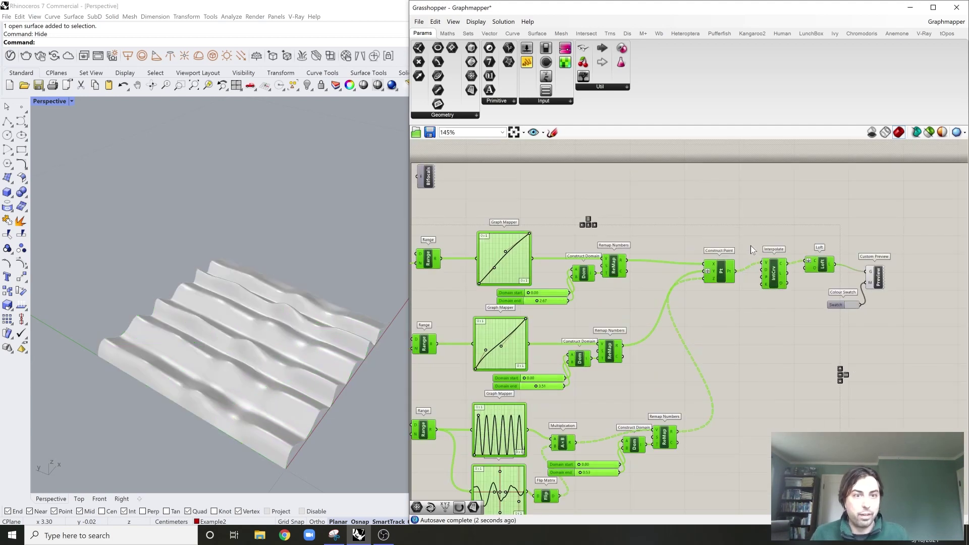
click(822, 279)
Step: Inspect the shaded lofted surface up close and from several angles
scroll(823, 279, up, 3)
click(904, 277)
right_drag(211, 384, 329, 351)
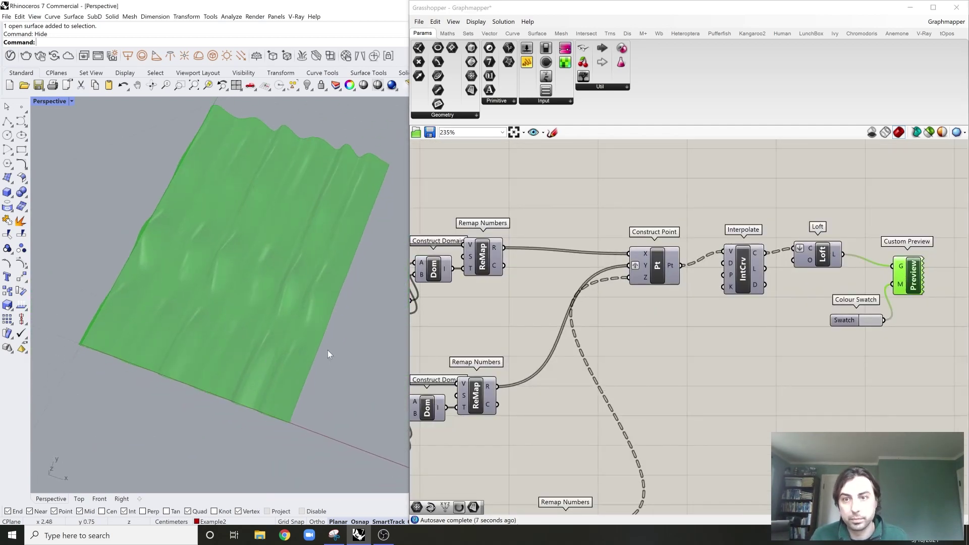
scroll(317, 338, up, 4)
click(813, 370)
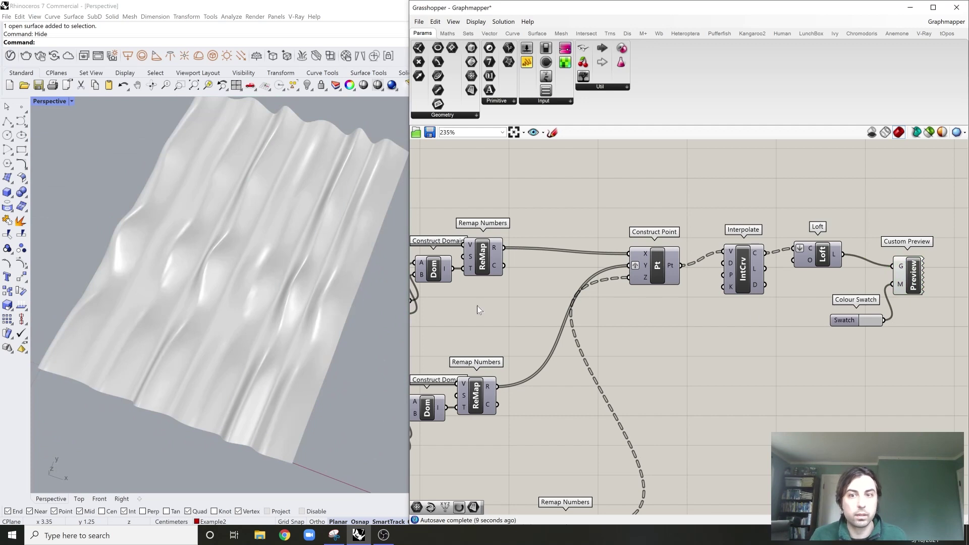
mouse_move(323, 313)
right_down()
mouse_move(355, 262)
mouse_move(334, 271)
mouse_move(338, 263)
mouse_move(352, 274)
mouse_move(314, 284)
right_up()
scroll(329, 271, down, 3)
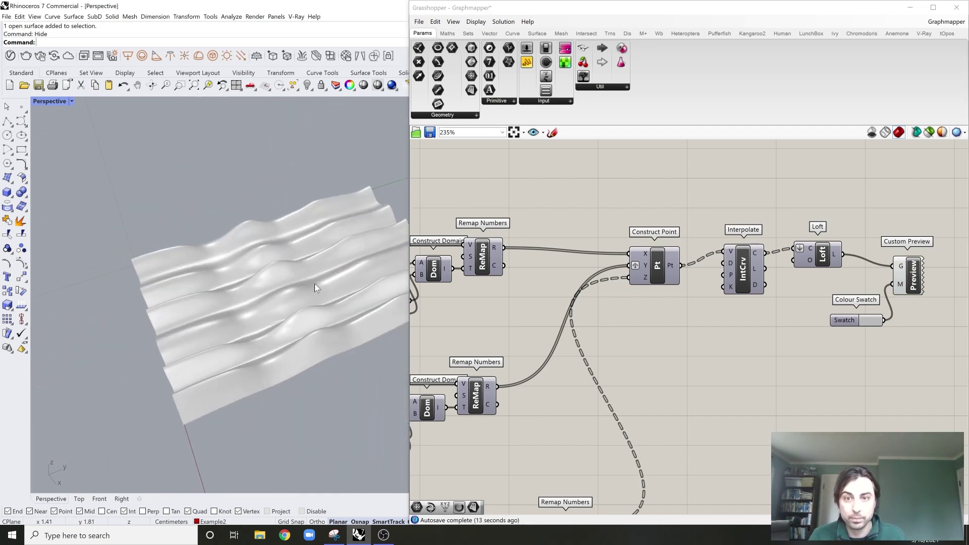
Step: Set the Y chain's domain end to 3.42
scroll(694, 316, down, 5)
scroll(751, 269, up, 5)
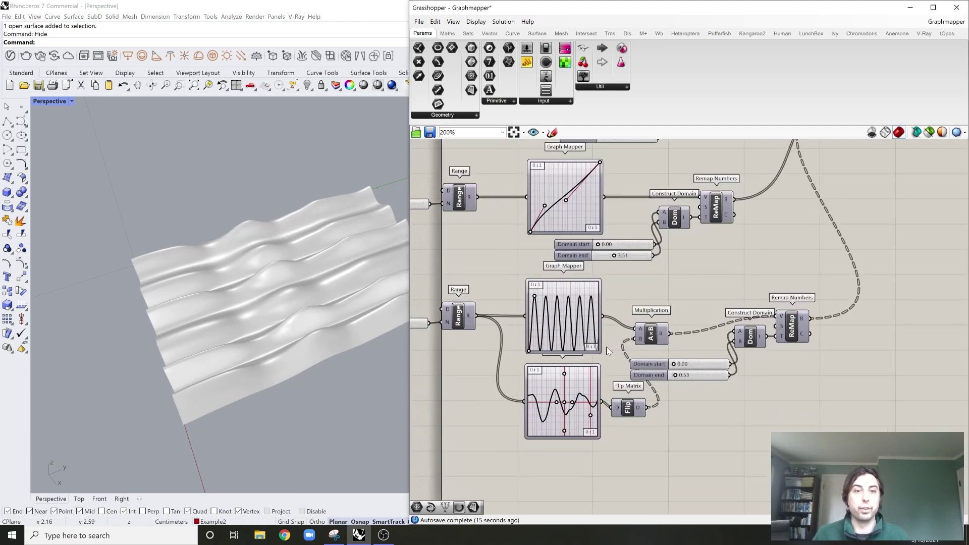
click(651, 334)
scroll(695, 325, down, 3)
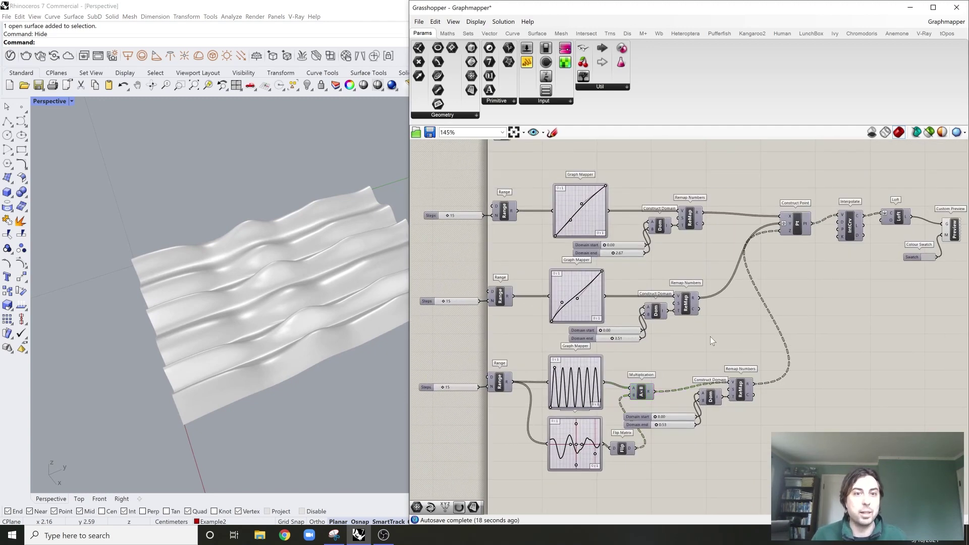
scroll(612, 338, up, 6)
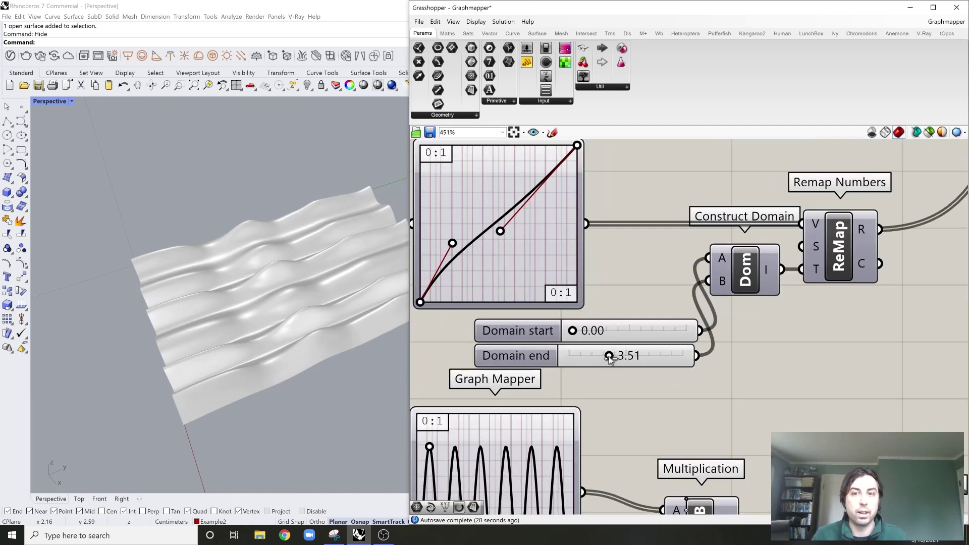
mouse_move(609, 356)
mouse_down()
mouse_move(621, 356)
mouse_move(608, 356)
mouse_up()
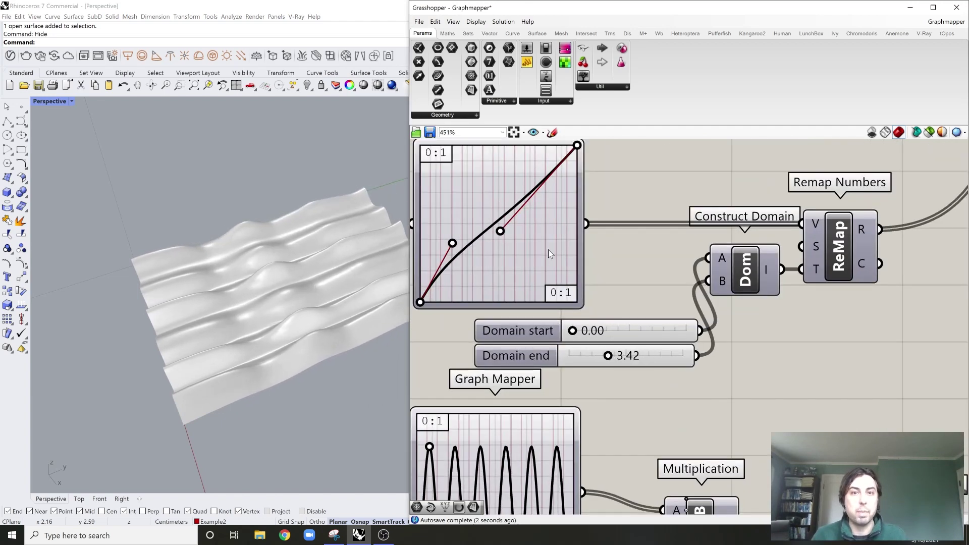
Step: Reshape the Y chain's Bezier graph with the end handle low near the end edge and the start handle high near the start edge
right_drag(548, 249, 566, 286)
drag(519, 268, 554, 292)
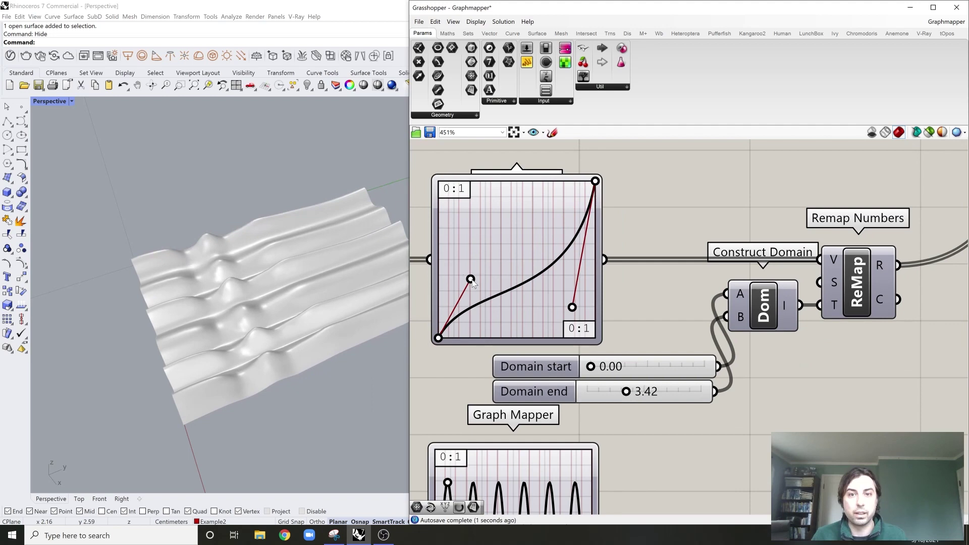
drag(471, 279, 453, 226)
scroll(348, 303, up, 3)
mouse_move(353, 302)
right_down()
mouse_move(335, 300)
mouse_move(327, 271)
mouse_move(346, 298)
mouse_move(382, 292)
mouse_move(363, 272)
right_up()
Step: Select every component of the definition and disable them all
scroll(559, 307, down, 5)
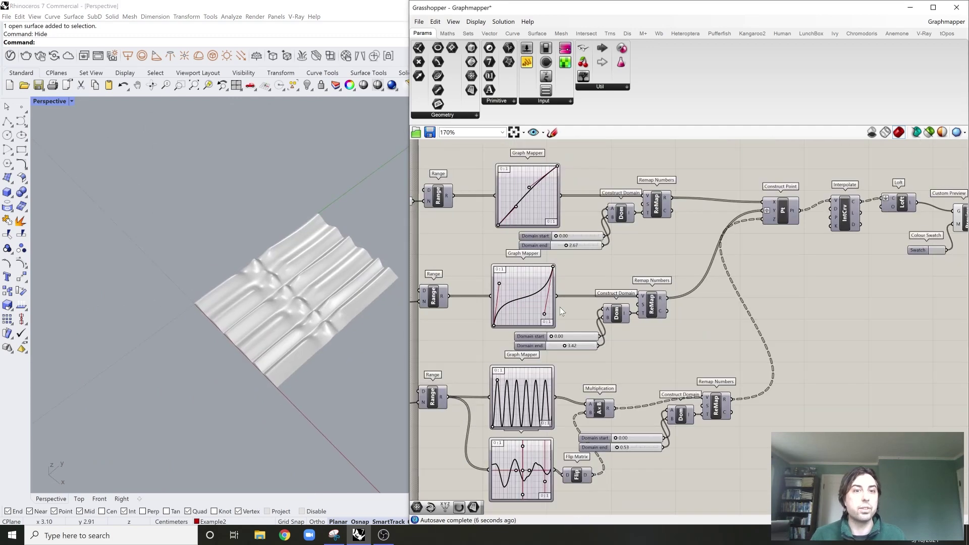
scroll(559, 307, down, 2)
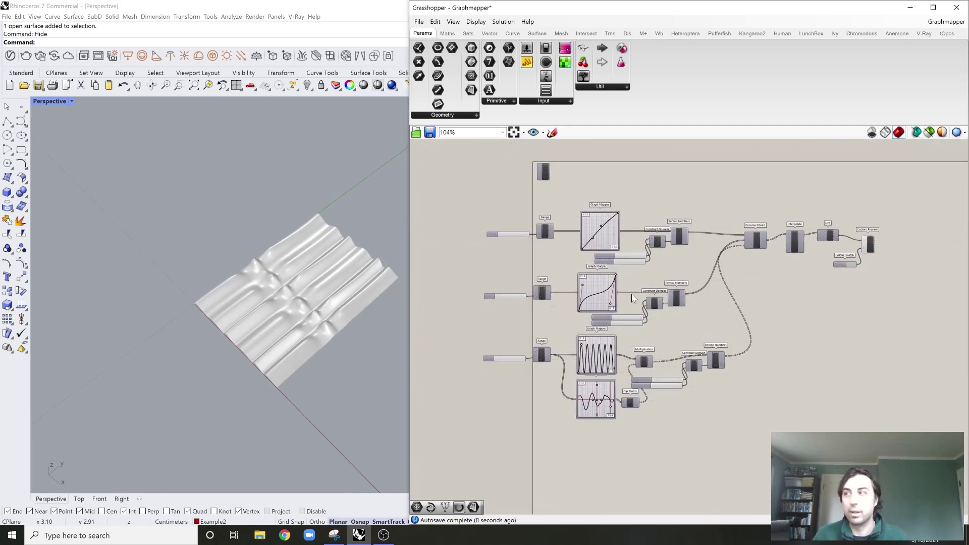
right_drag(714, 316, 709, 298)
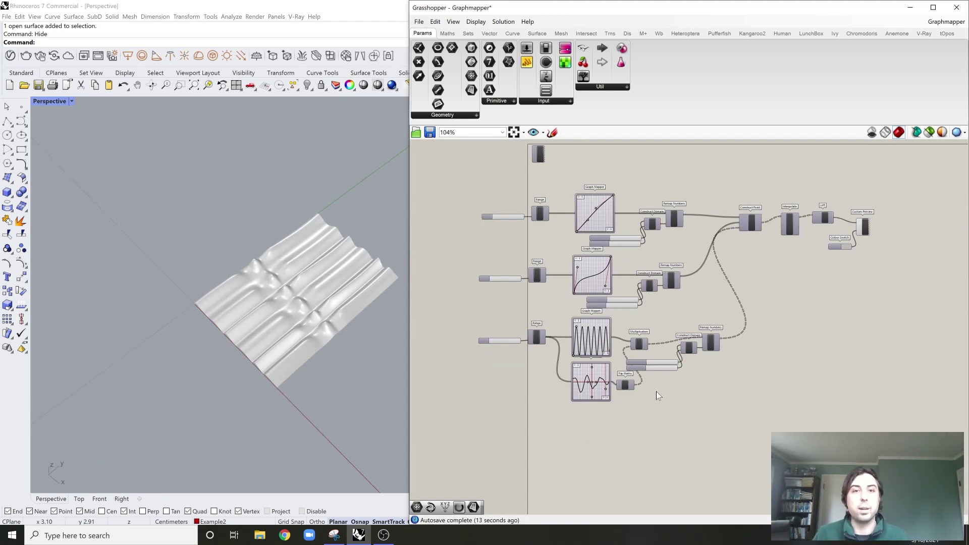
right_drag(625, 427, 631, 374)
scroll(676, 343, down, 1)
right_drag(682, 337, 662, 369)
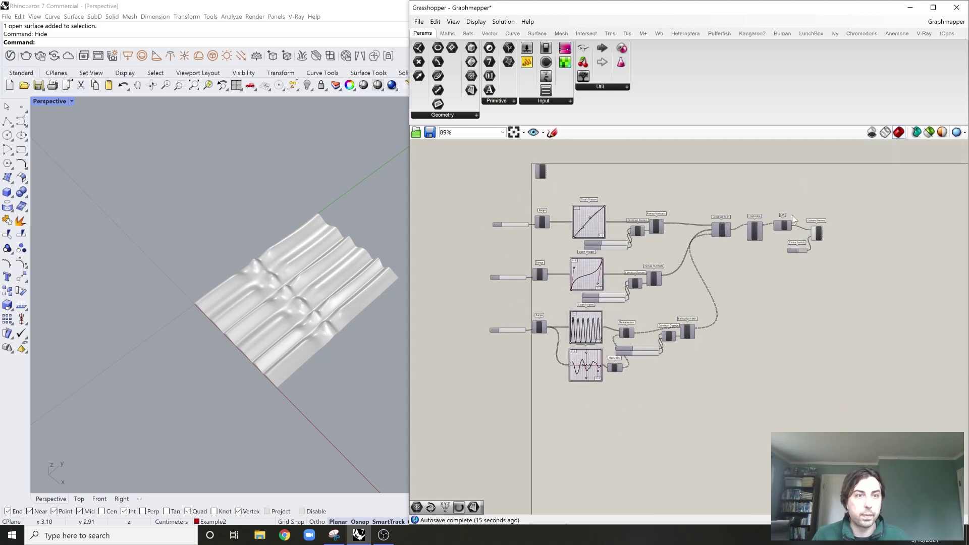
drag(847, 189, 647, 302)
key(ctrl+a)
scroll(635, 283, up, 3)
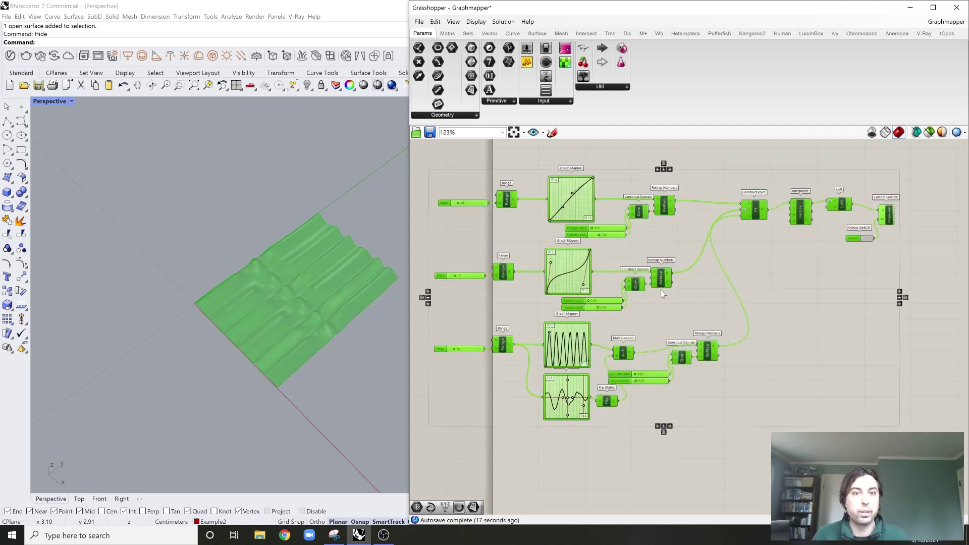
right_click(705, 273)
click(750, 307)
Step: Add a Populate 2D component below the disabled graph chains and view its points in the viewport
right_drag(647, 487, 689, 404)
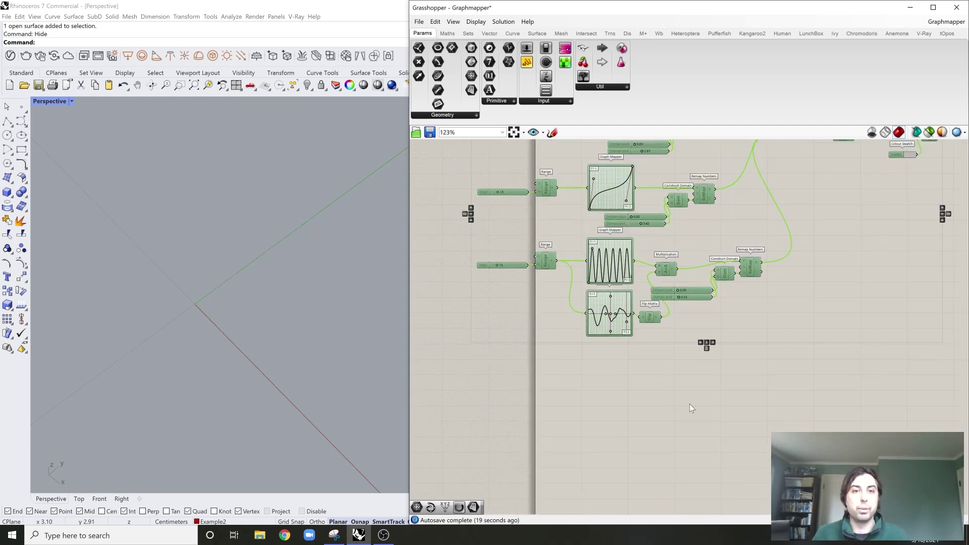
double_click(645, 407)
text(pop)
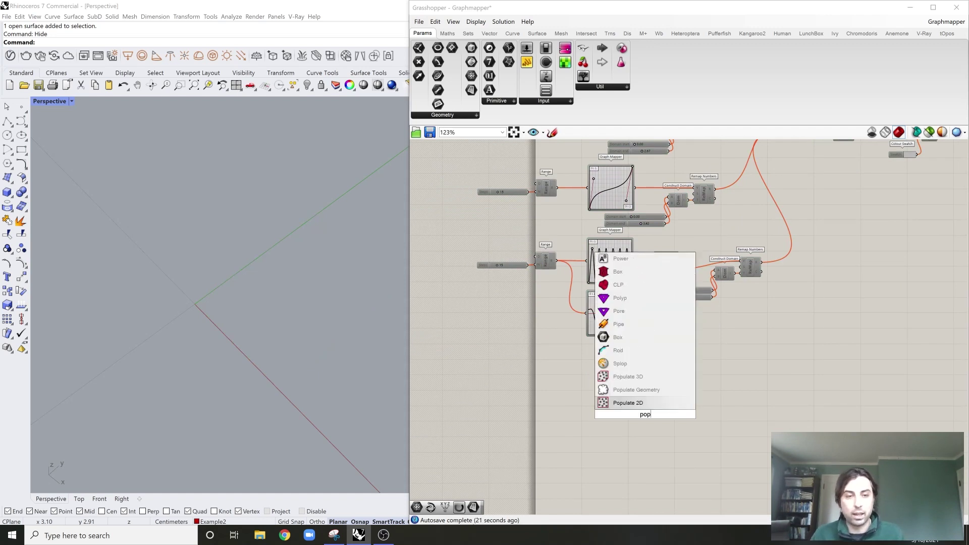
key(Return)
drag(643, 407, 556, 401)
scroll(280, 321, down, 3)
mouse_move(279, 321)
right_down()
mouse_move(216, 274)
mouse_move(292, 266)
mouse_move(284, 305)
right_up()
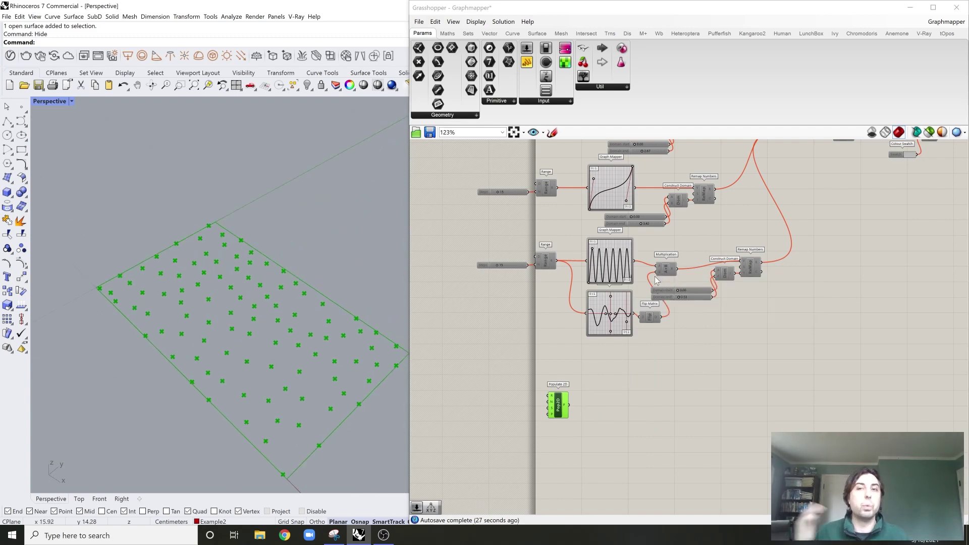
Step: Examine the Populate 2D component and compare it with the Range components feeding the Y and Z Graph Mappers
scroll(543, 422, up, 5)
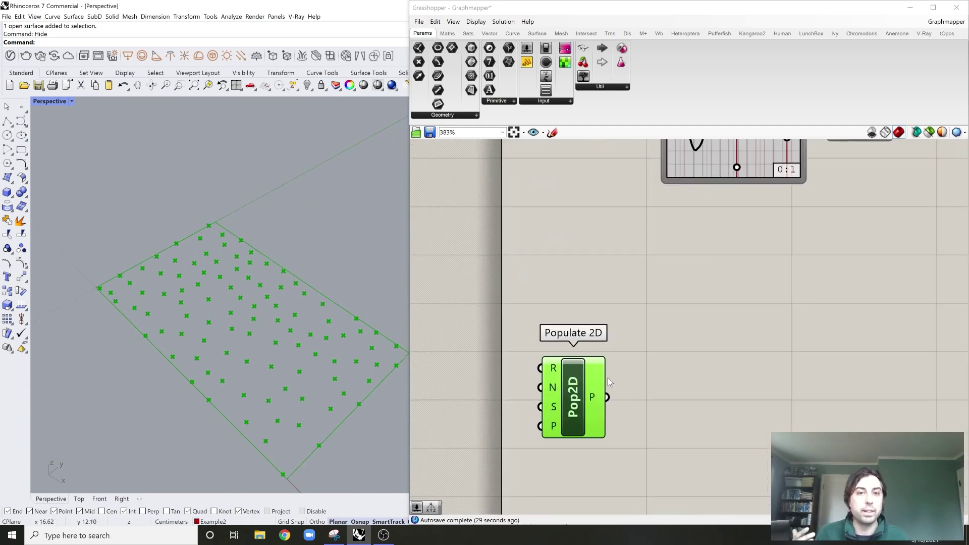
scroll(608, 382, down, 5)
right_drag(655, 334, 655, 363)
scroll(635, 250, up, 3)
right_drag(631, 255, 626, 319)
scroll(625, 316, down, 3)
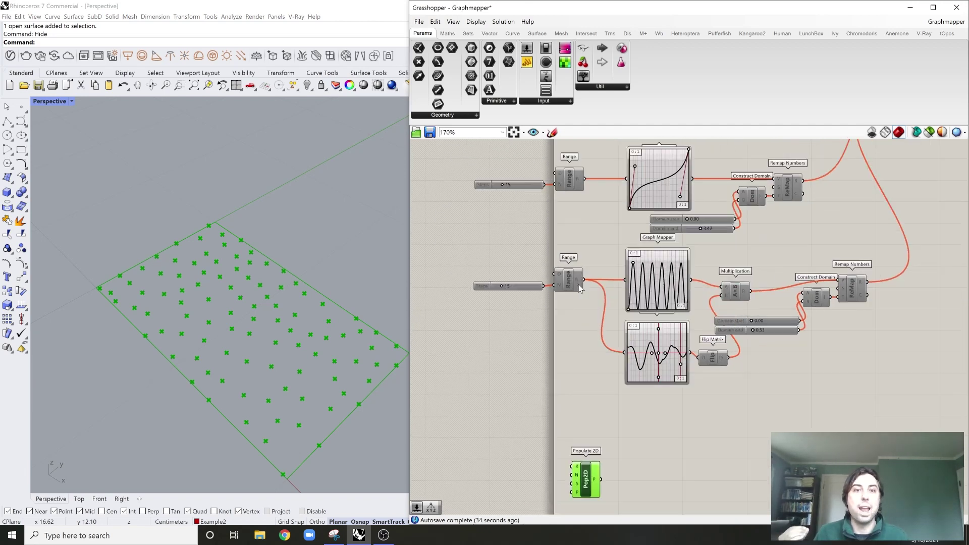
scroll(605, 322, up, 3)
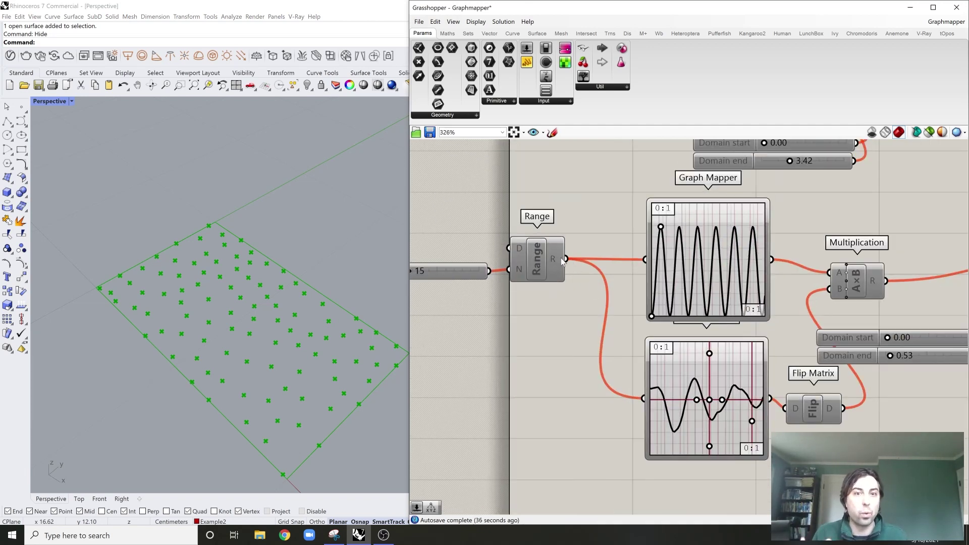
scroll(598, 266, down, 3)
right_drag(592, 144, 610, 272)
scroll(603, 272, up, 2)
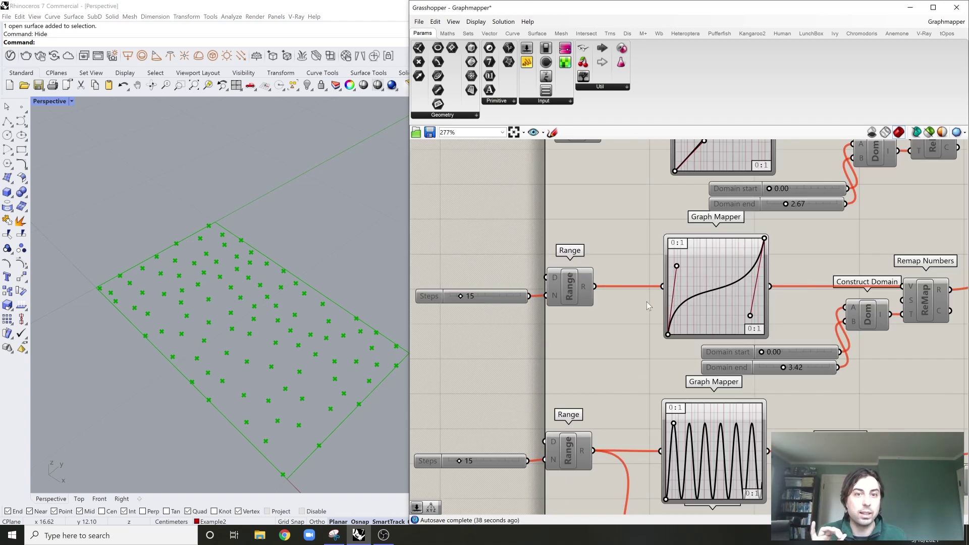
Step: Add a Deconstruct component beside Populate 2D and feed it the Populate 2D points
scroll(718, 262, down, 3)
right_drag(712, 265, 686, 256)
scroll(598, 274, up, 4)
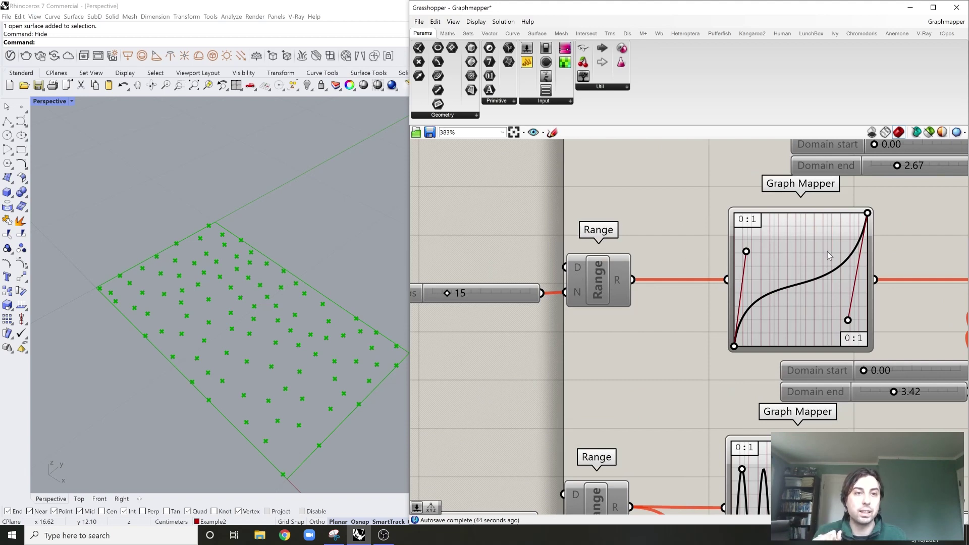
scroll(619, 277, down, 8)
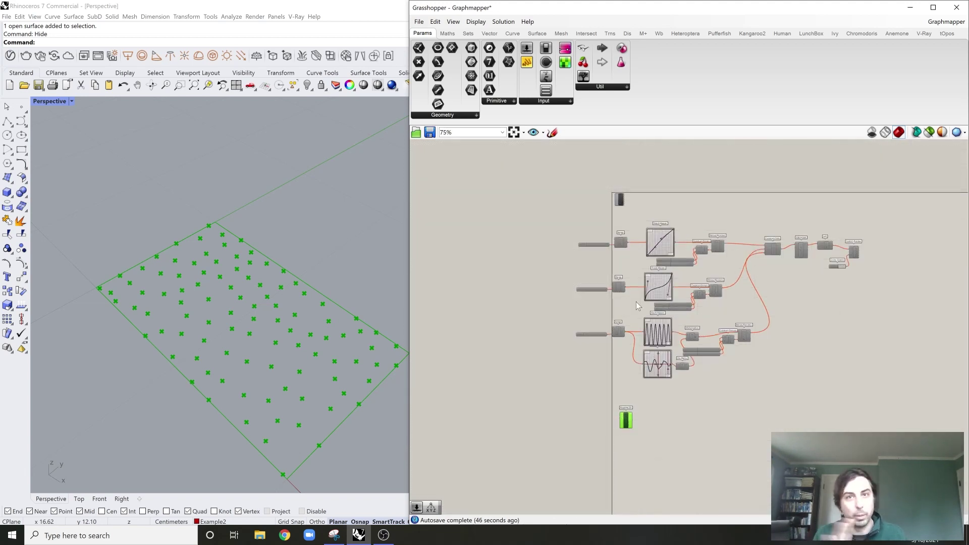
right_drag(600, 420, 642, 352)
scroll(642, 352, up, 4)
scroll(641, 352, up, 3)
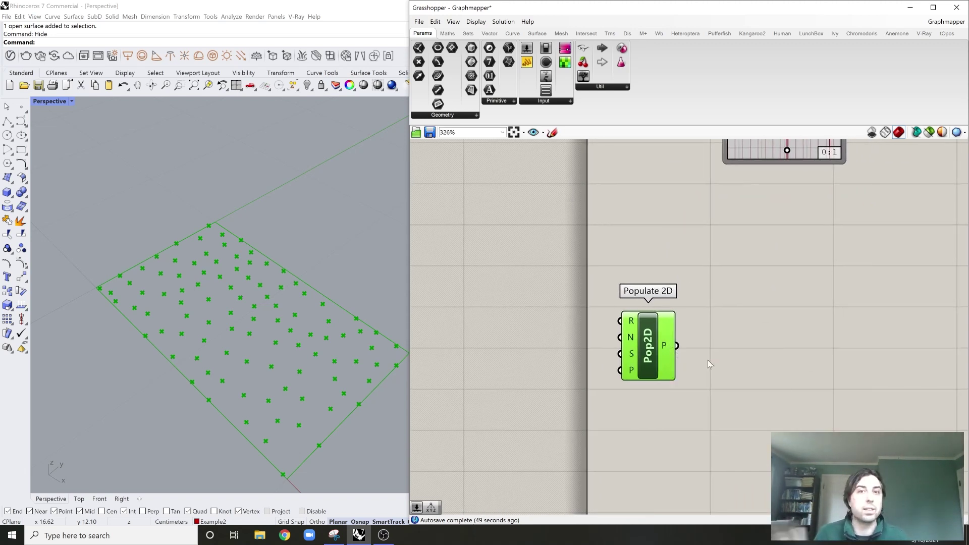
double_click(787, 308)
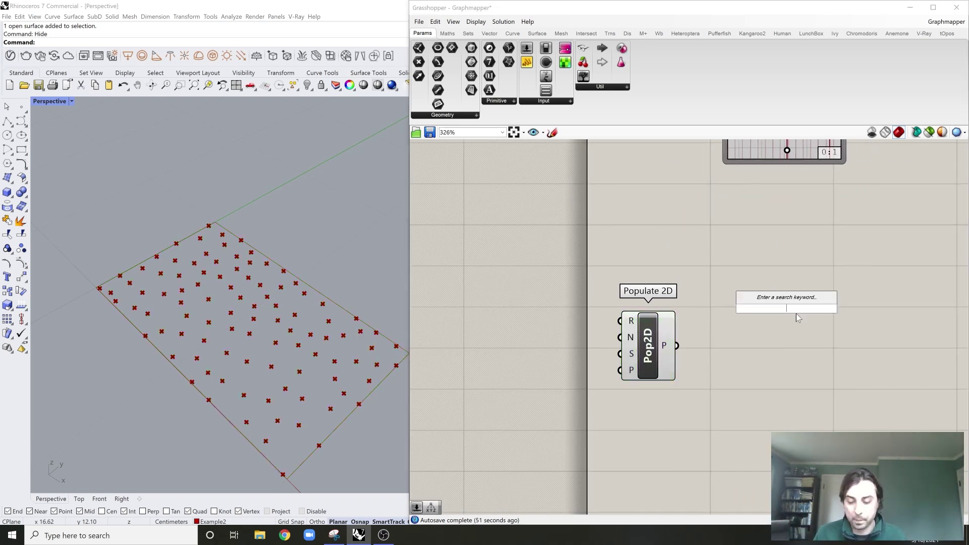
text(decon)
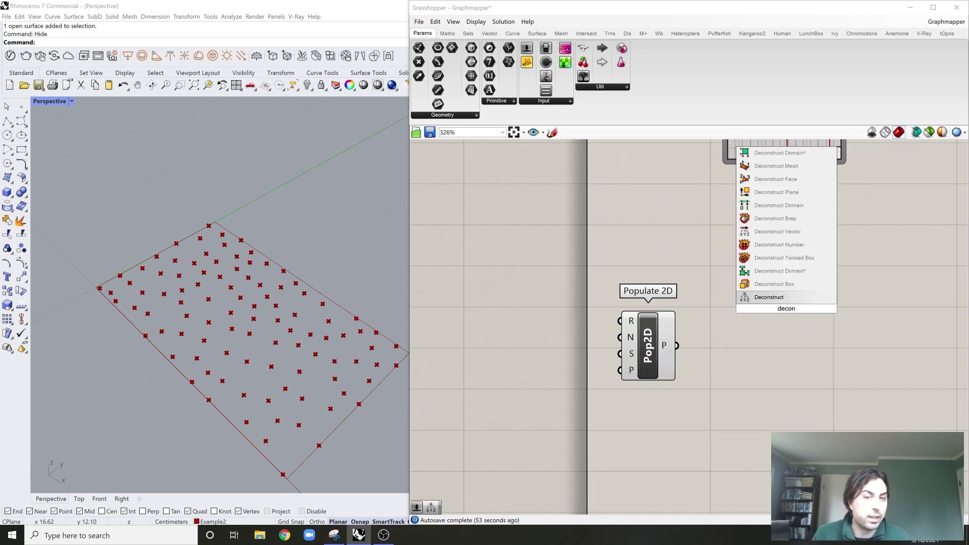
key(Return)
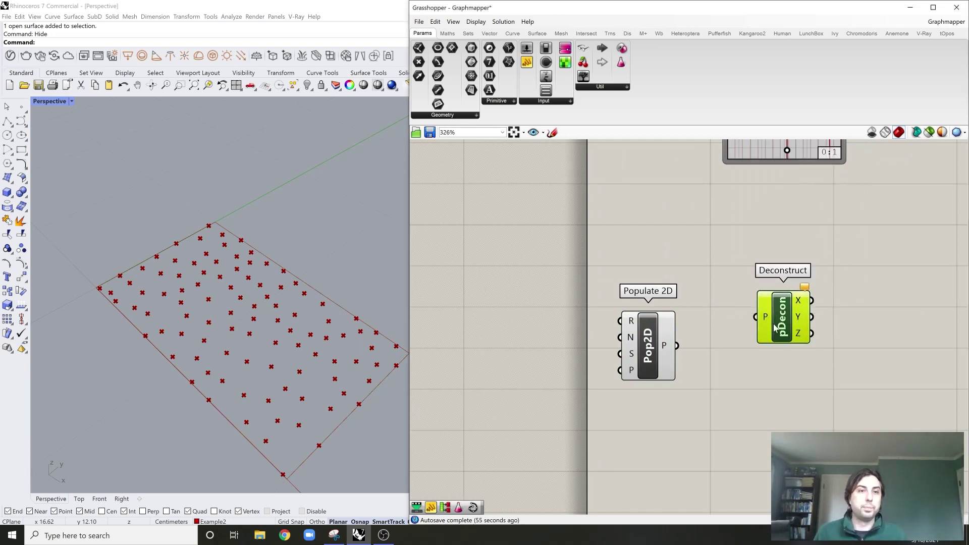
drag(680, 347, 762, 355)
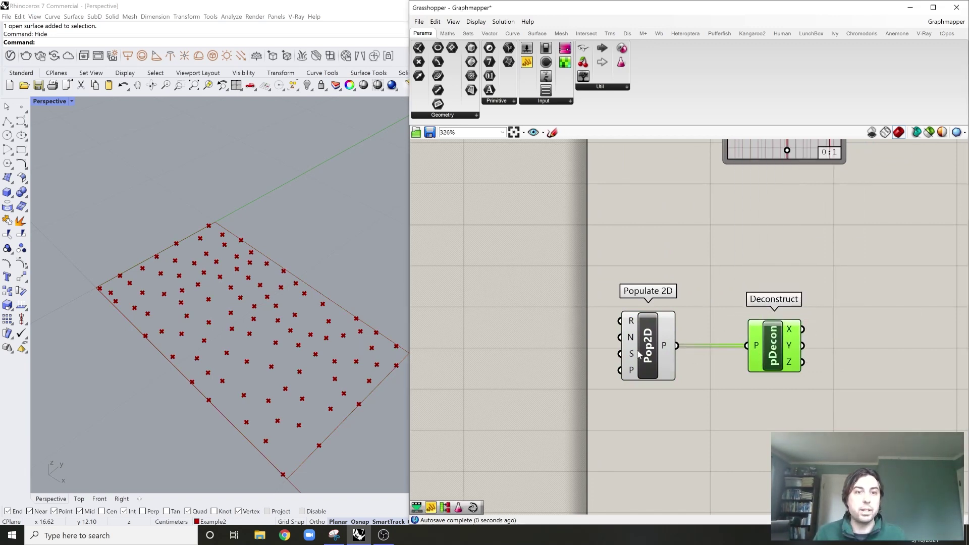
drag(657, 346, 643, 346)
drag(779, 355, 749, 356)
Step: Add a Construct Point component and place it well beyond Deconstruct, leaving a gap between them
right_drag(783, 351, 669, 312)
click(753, 315)
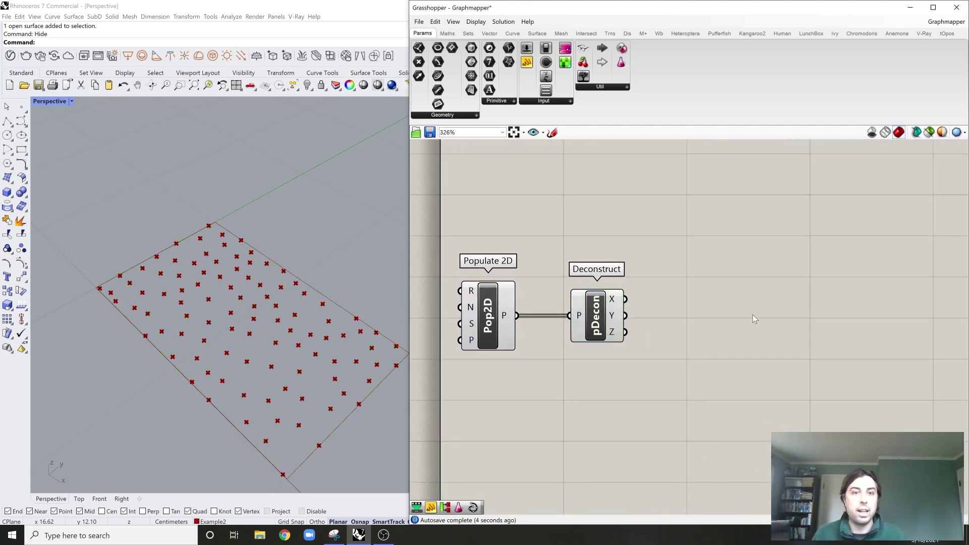
double_click(763, 308)
text(cons)
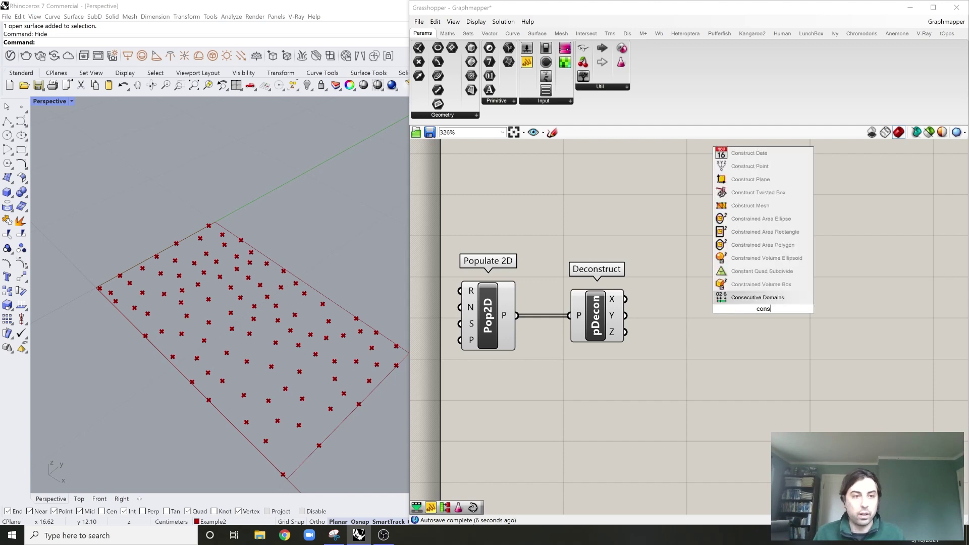
text(t)
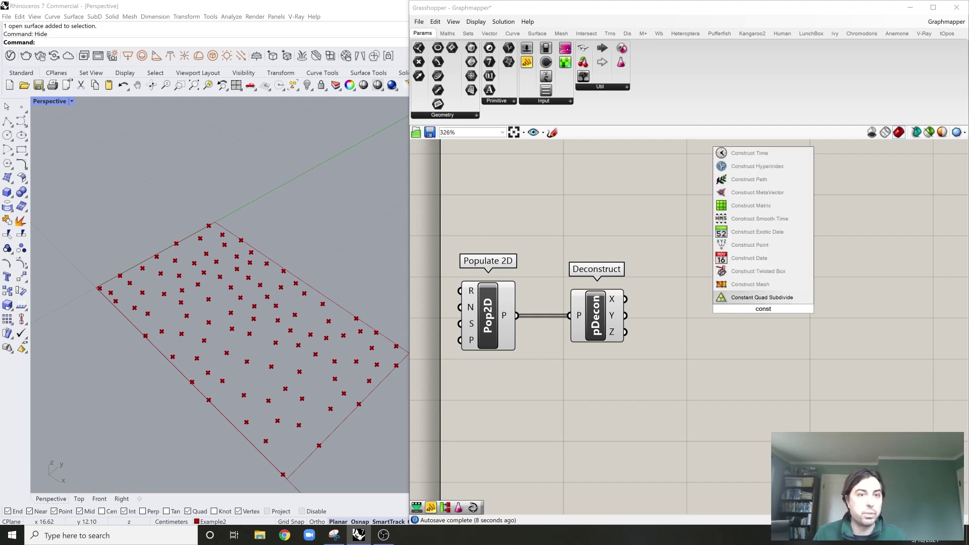
text(ruct)
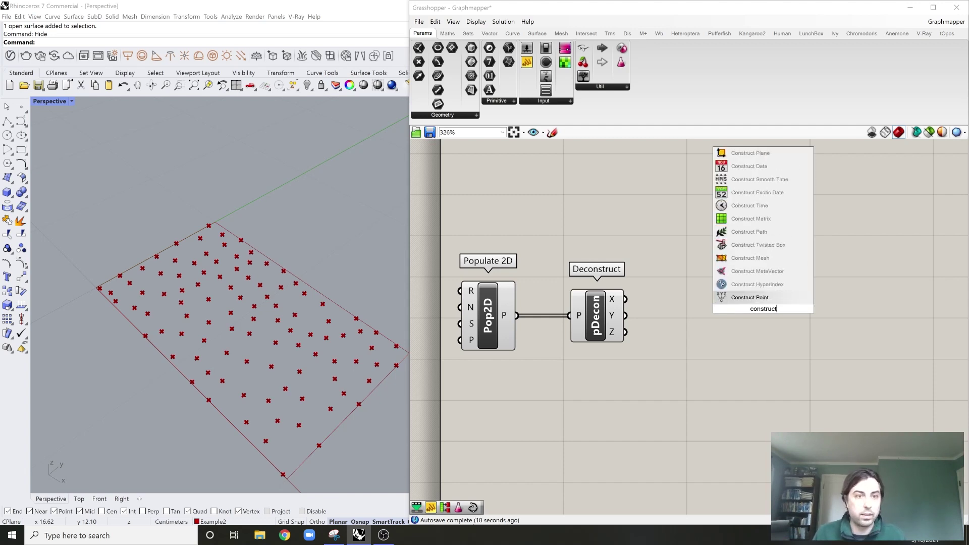
click(750, 298)
scroll(589, 326, down, 1)
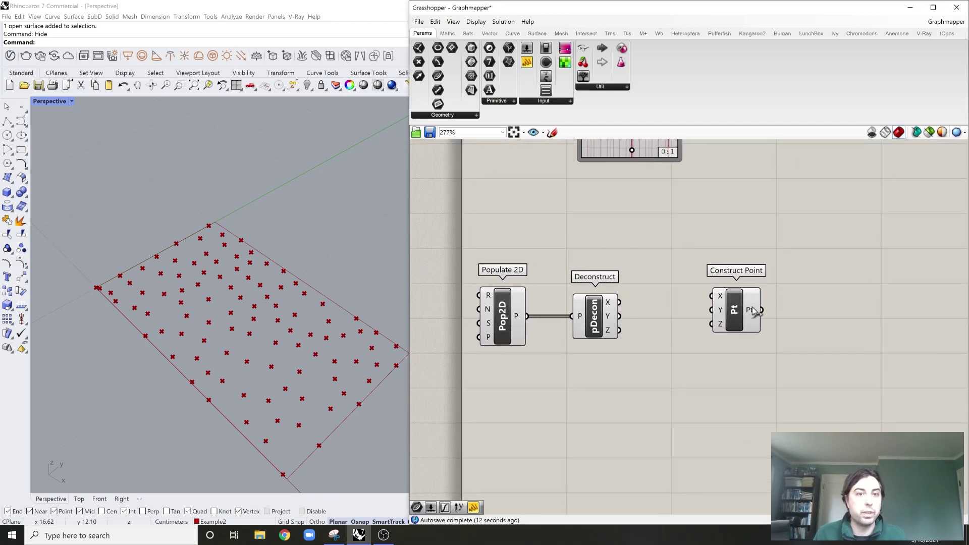
drag(729, 318, 819, 323)
Step: Wire Deconstruct's Y and Z outputs to the matching inputs of Construct Point and line the two components up
right_drag(232, 298, 174, 294)
right_drag(283, 350, 251, 267)
right_drag(309, 318, 186, 260)
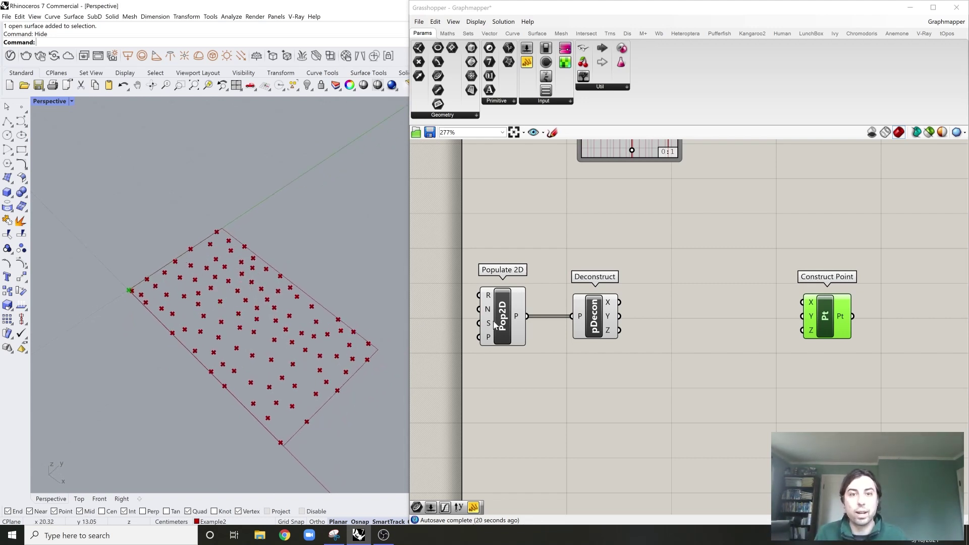
right_drag(256, 254, 120, 320)
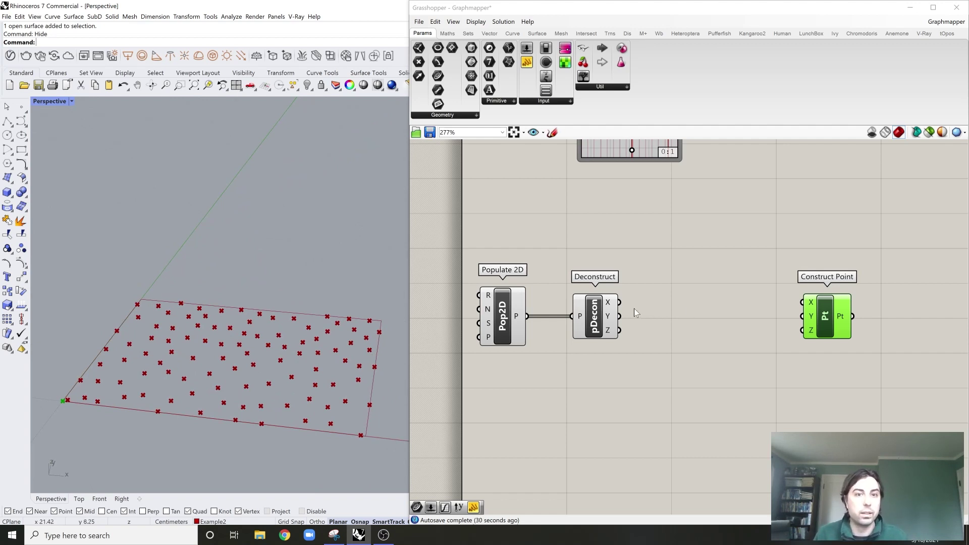
drag(840, 318, 843, 314)
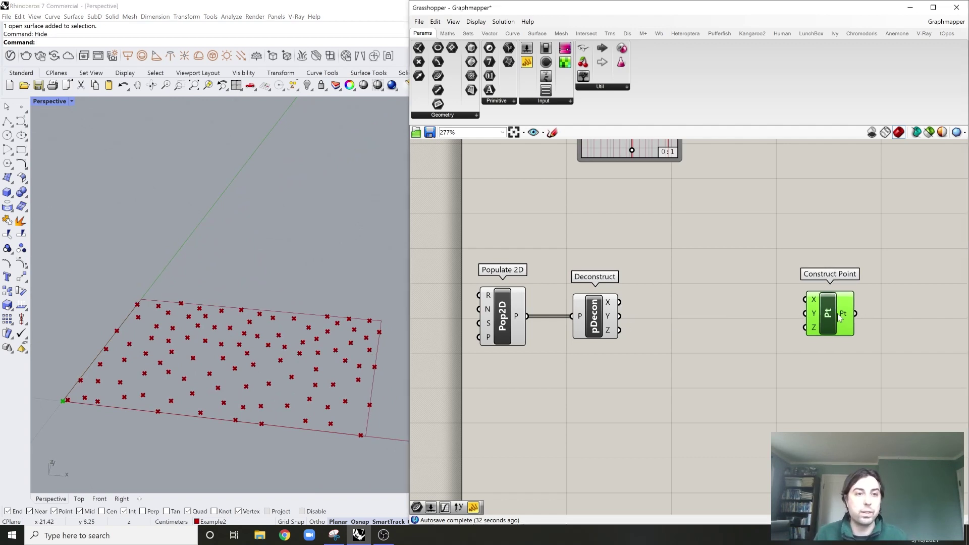
click(628, 319)
drag(620, 316, 805, 313)
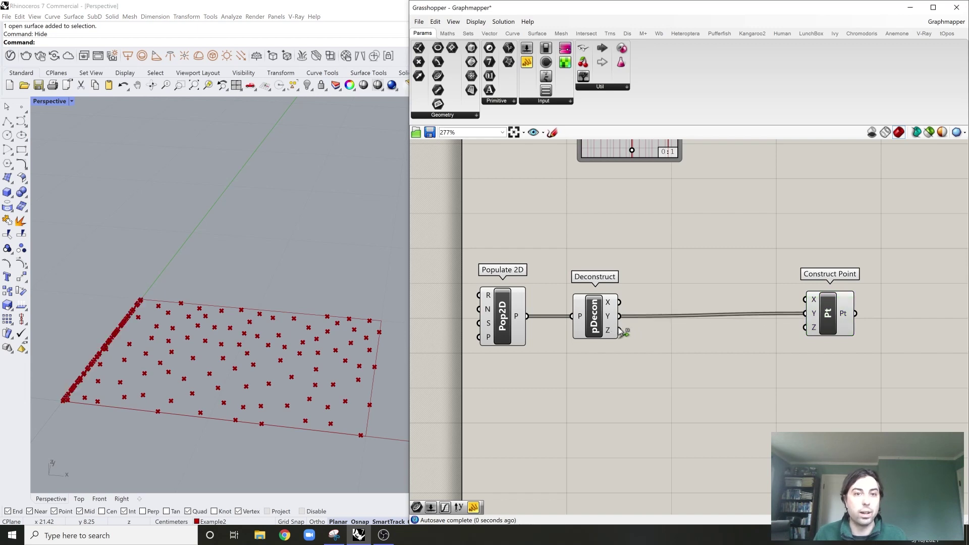
drag(620, 330, 820, 336)
click(828, 325)
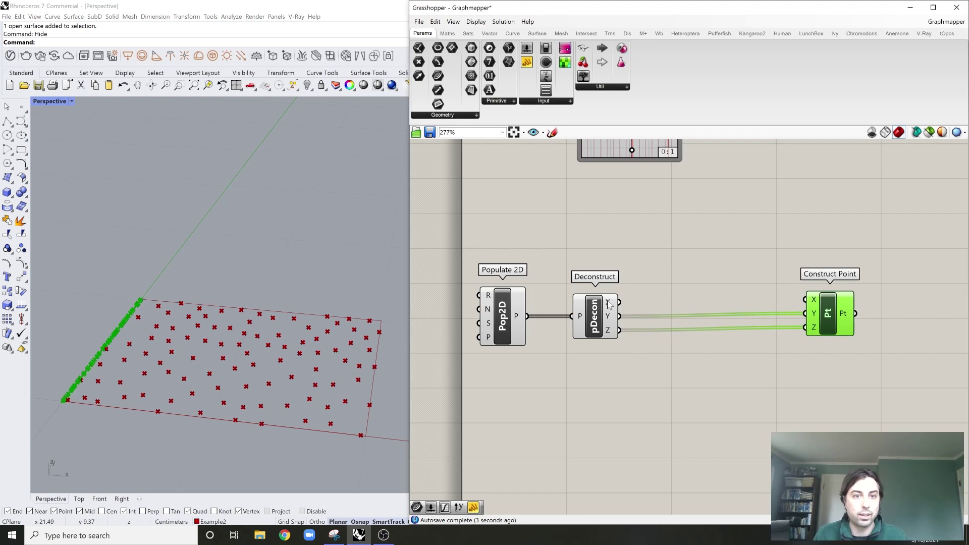
drag(824, 323, 835, 326)
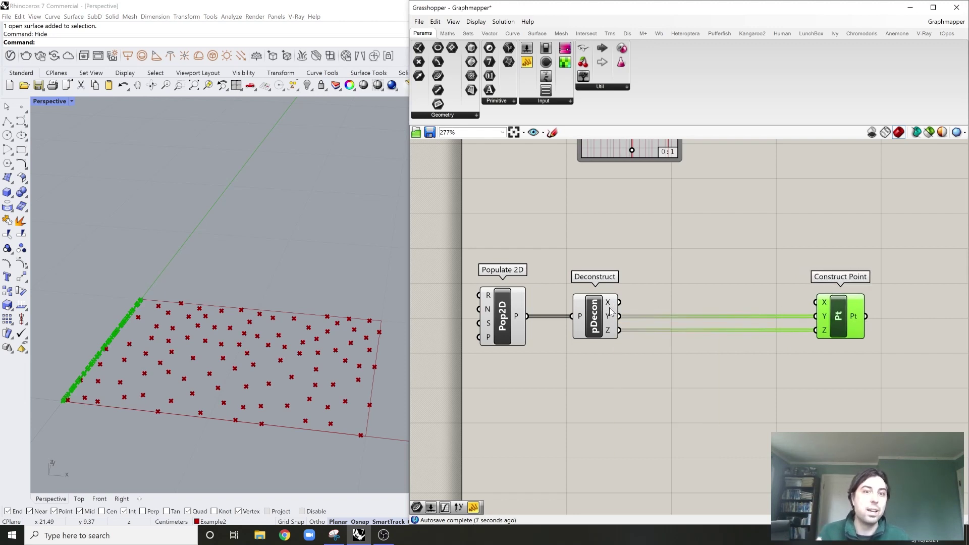
Step: Move Construct Point farther from Deconstruct and add a Graph Mapper below the wires between them
mouse_move(611, 308)
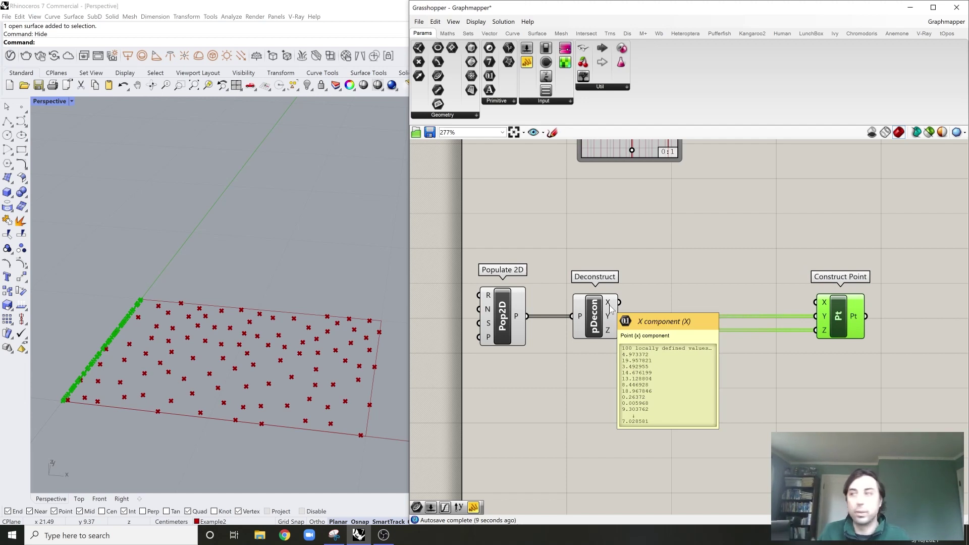
scroll(610, 305, down, 1)
right_drag(822, 344, 774, 295)
drag(764, 284, 828, 284)
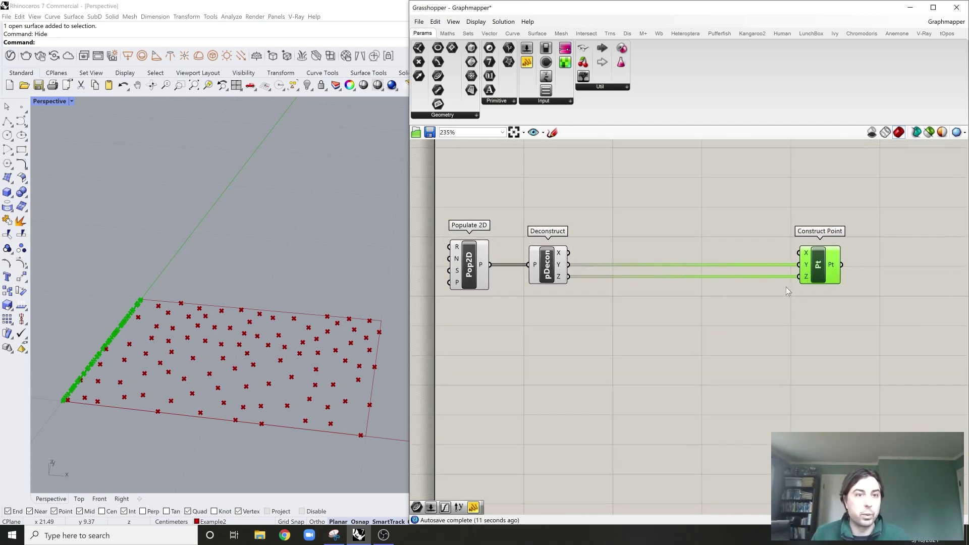
double_click(689, 350)
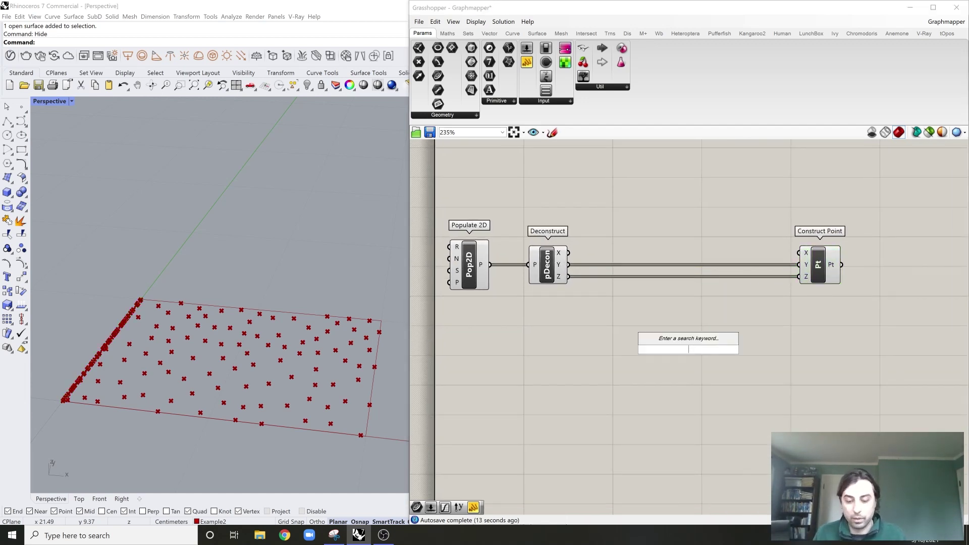
text(graph)
key(Return)
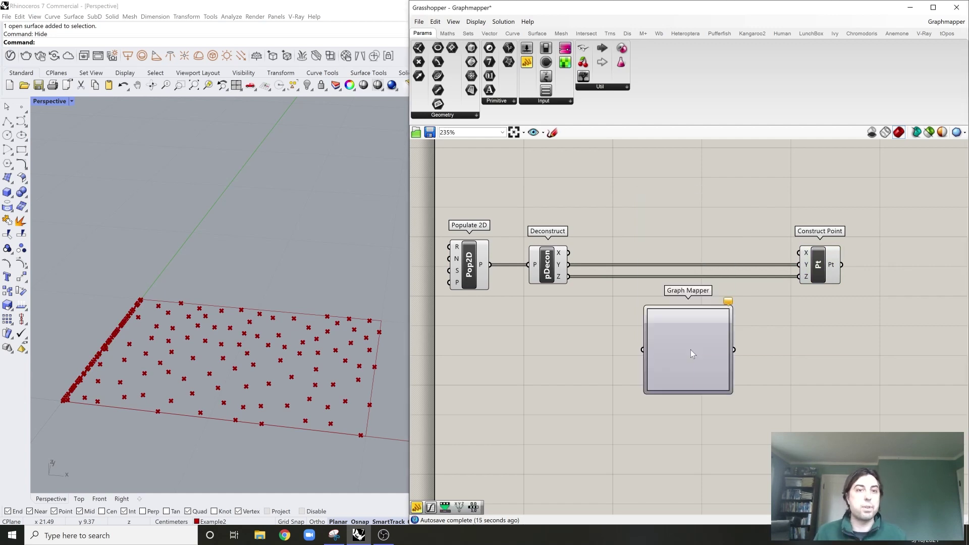
Step: Set the Graph Mapper's type to Bezier, with the start handle on the base past the middle and the end handle mid-height near the end edge
right_click(691, 350)
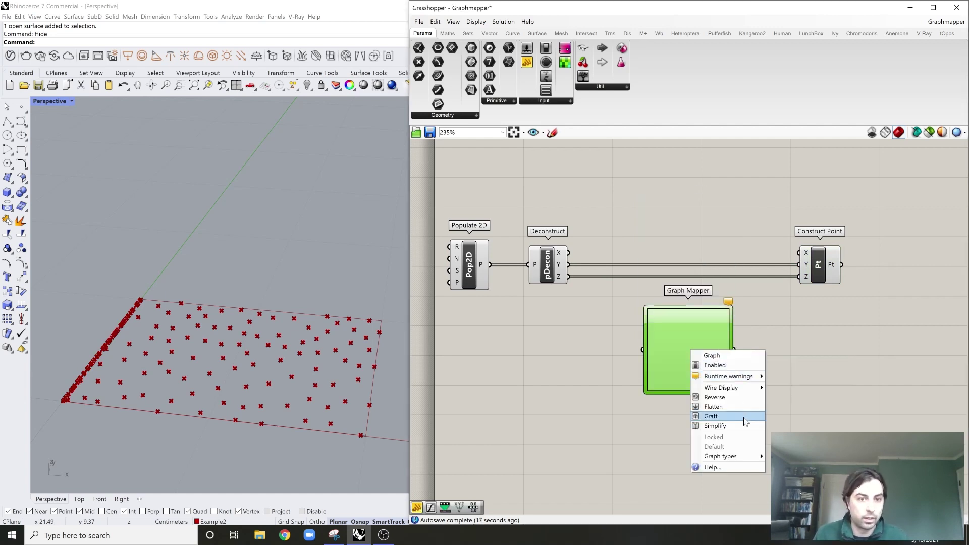
mouse_move(726, 459)
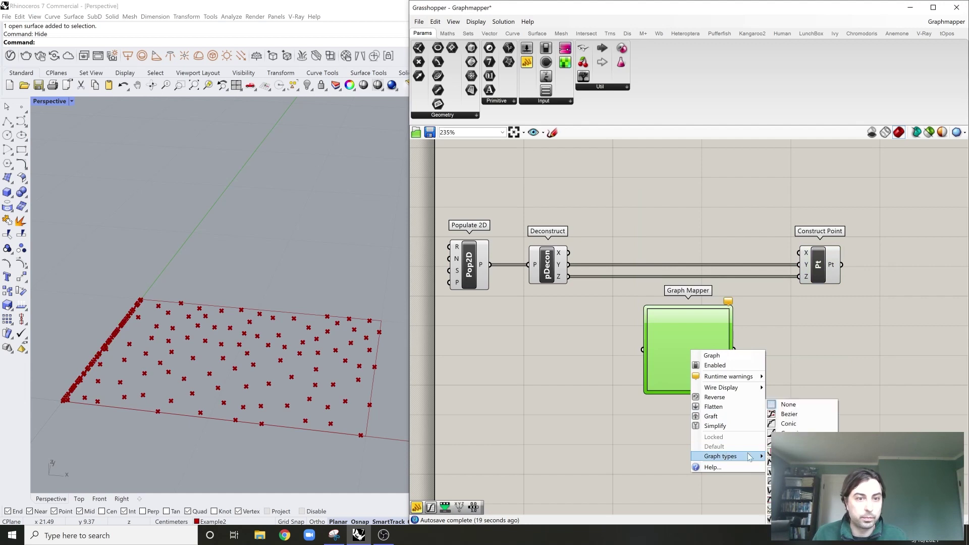
click(796, 416)
scroll(735, 355, down, 1)
scroll(730, 351, up, 6)
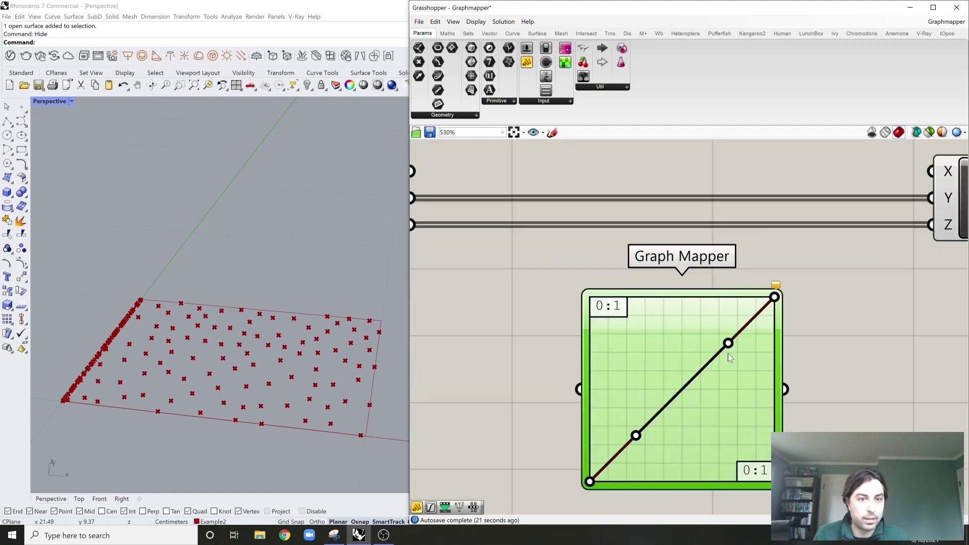
drag(728, 343, 714, 317)
drag(638, 438, 697, 482)
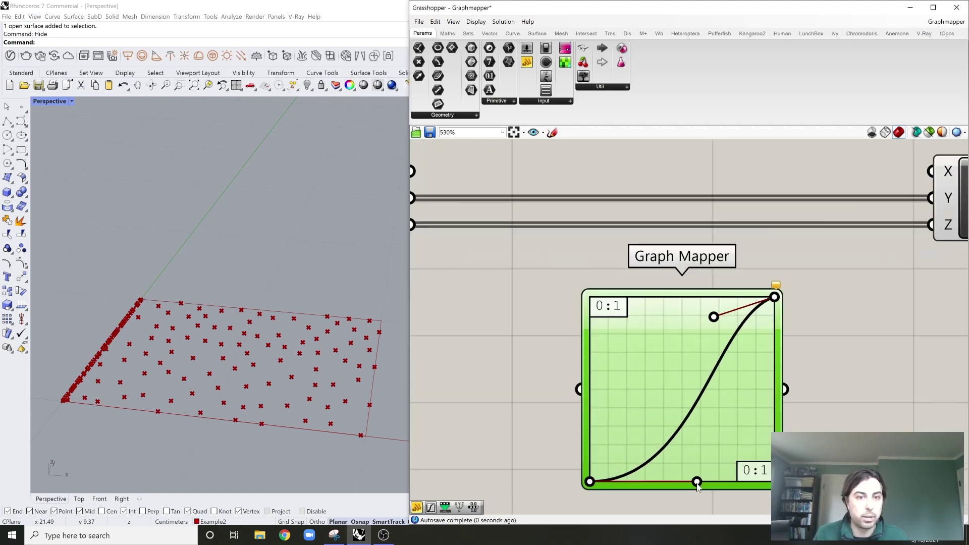
drag(714, 317, 764, 387)
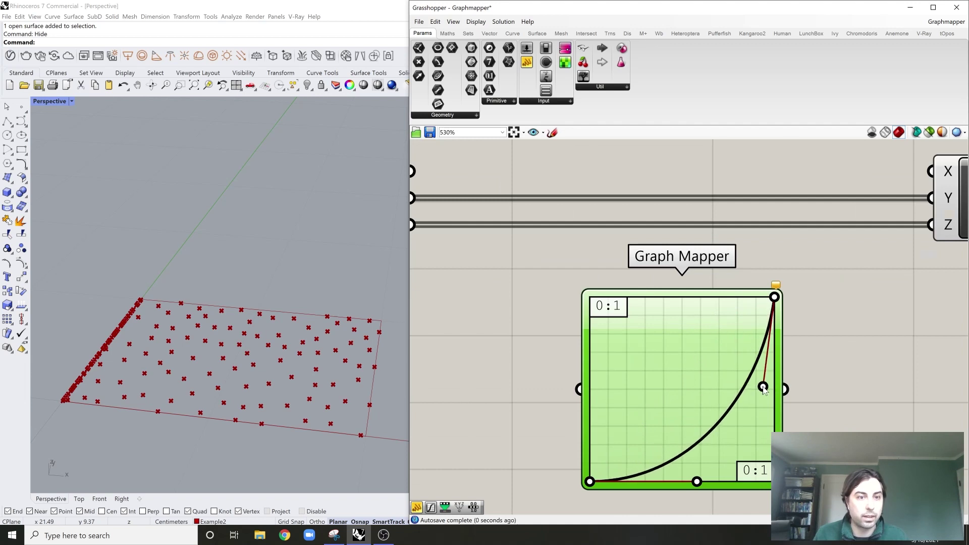
Step: Examine the Populate 2D inputs, its Deconstruct chain and the unconnected Graph Mapper
scroll(817, 352, down, 4)
right_drag(703, 341, 697, 335)
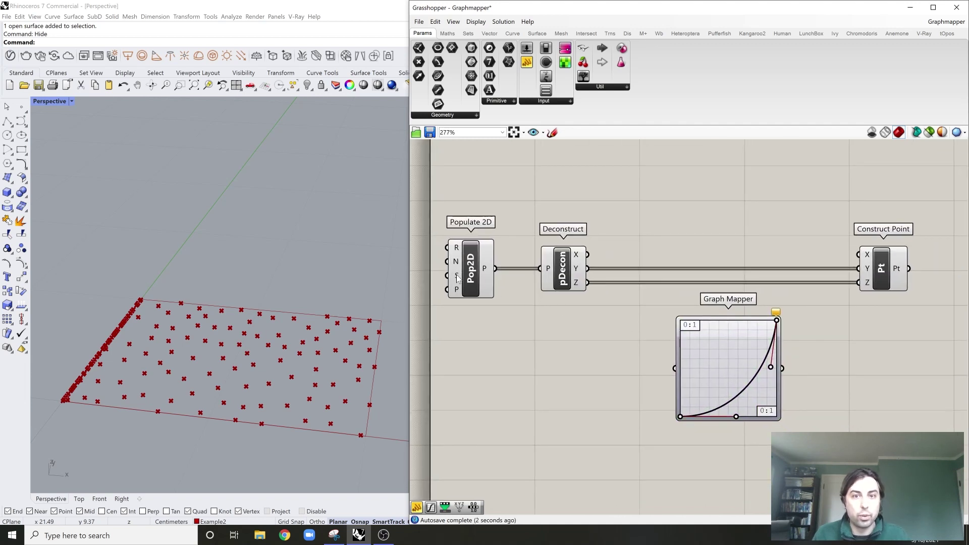
scroll(584, 324, up, 3)
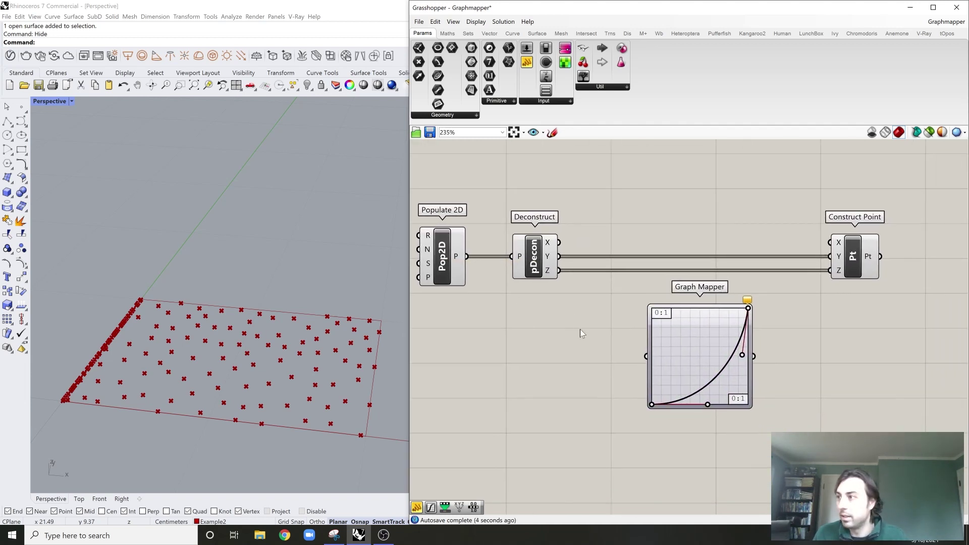
scroll(649, 364, up, 3)
click(732, 372)
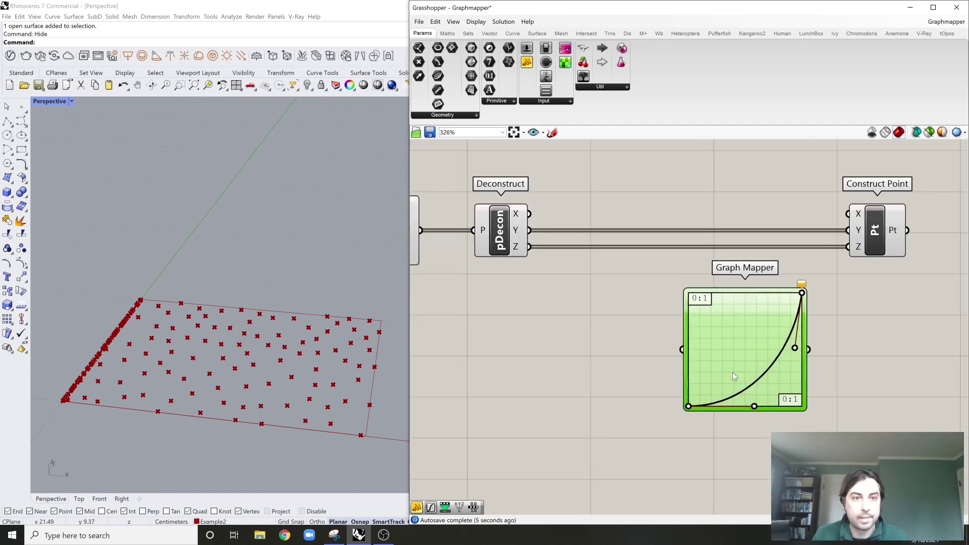
double_click(556, 370)
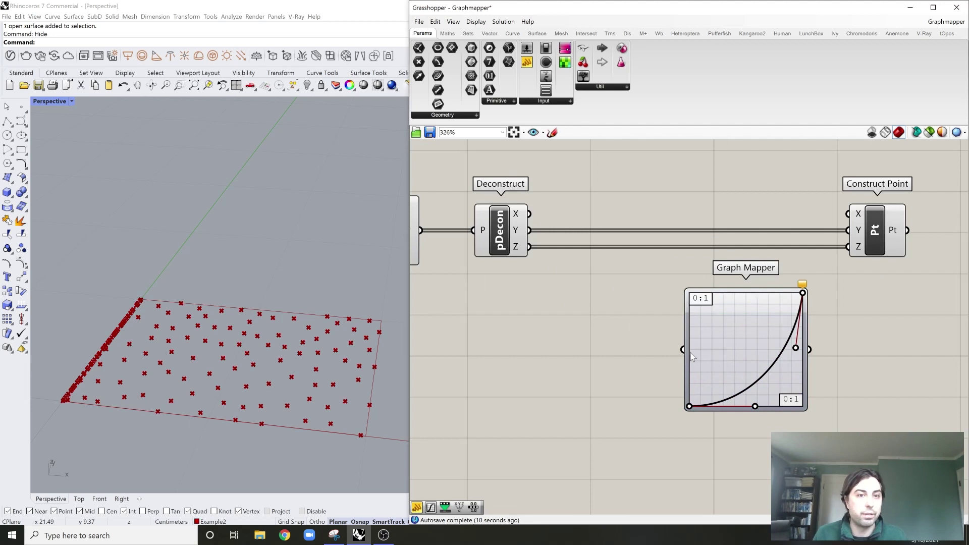
right_drag(538, 286, 586, 289)
scroll(419, 248, up, 2)
right_drag(478, 253, 530, 261)
scroll(486, 227, down, 3)
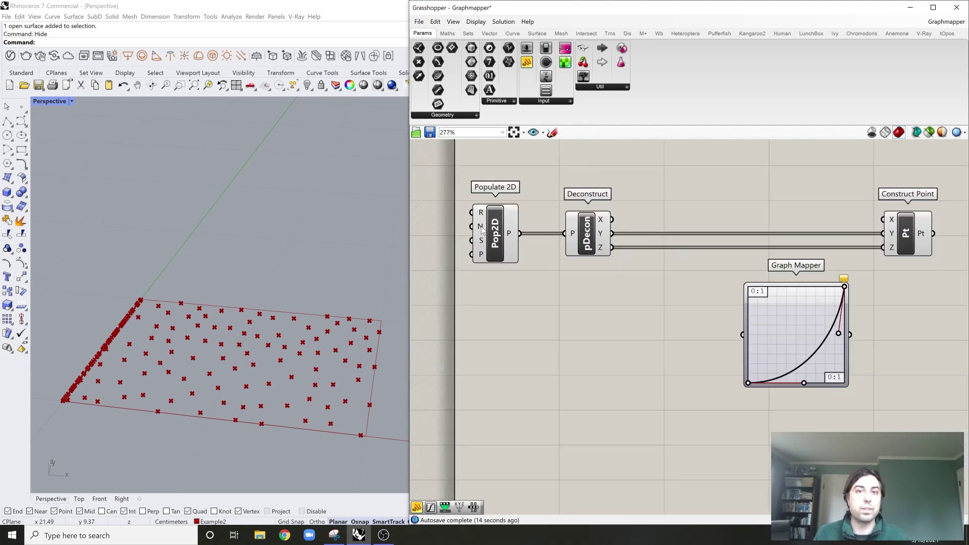
mouse_move(481, 230)
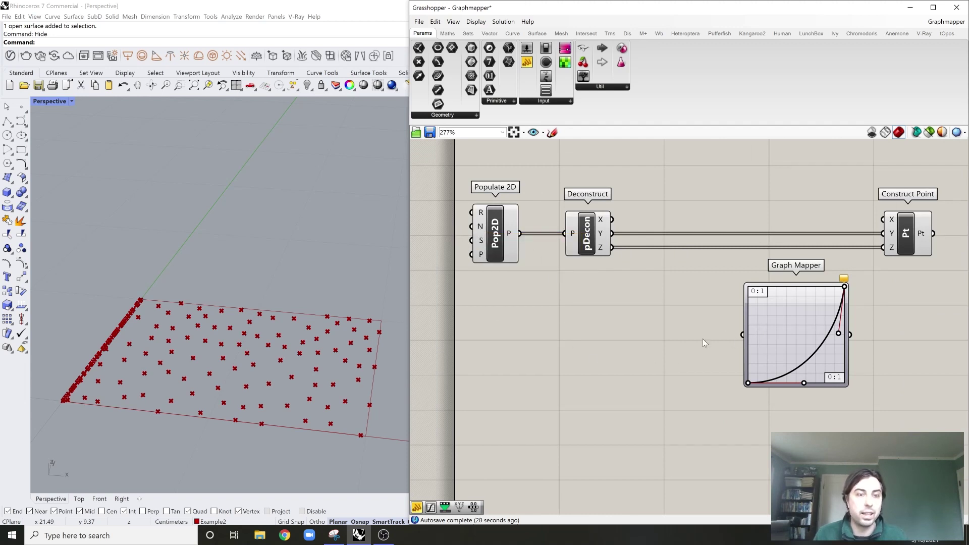
Step: Add a Range component below Deconstruct, ahead of the Graph Mapper
double_click(605, 334)
text(range)
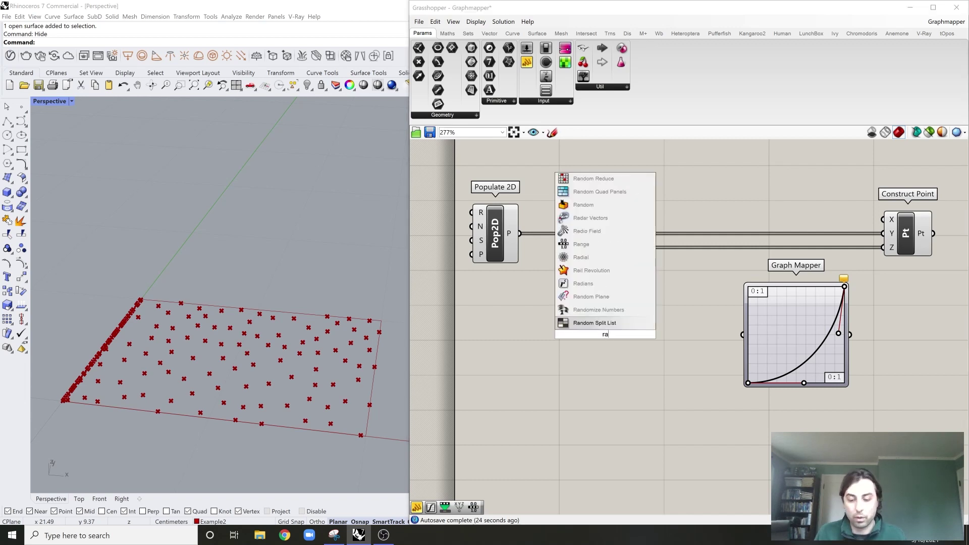
key(Return)
scroll(608, 338, up, 4)
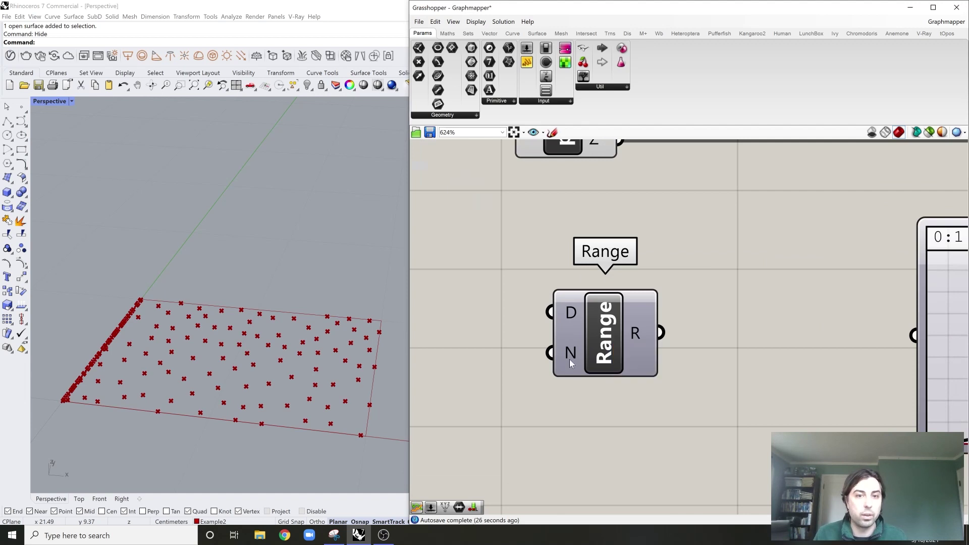
Step: Add a number slider of 100, wire it to the N inputs of Populate 2D and Range, and feed Range into the Graph Mapper
scroll(640, 362, down, 3)
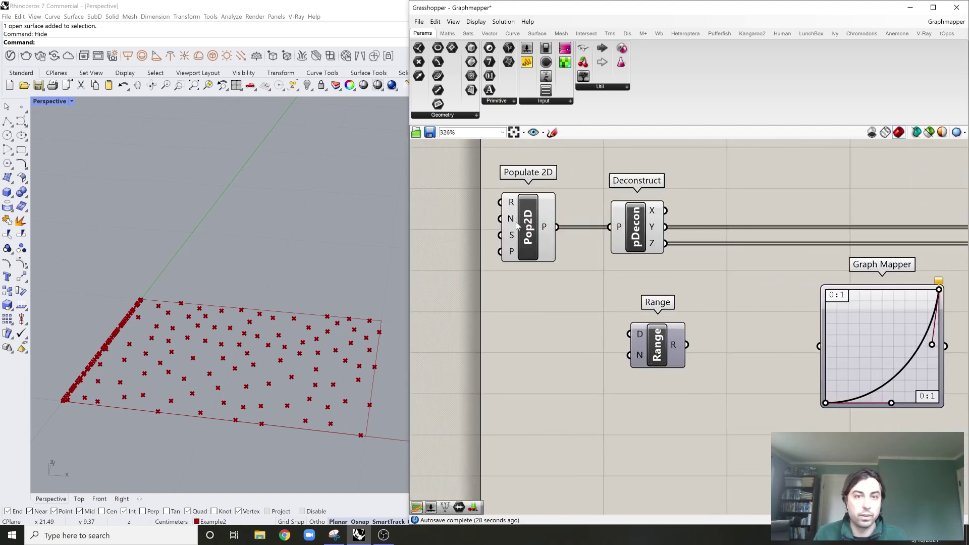
double_click(480, 352)
text(100)
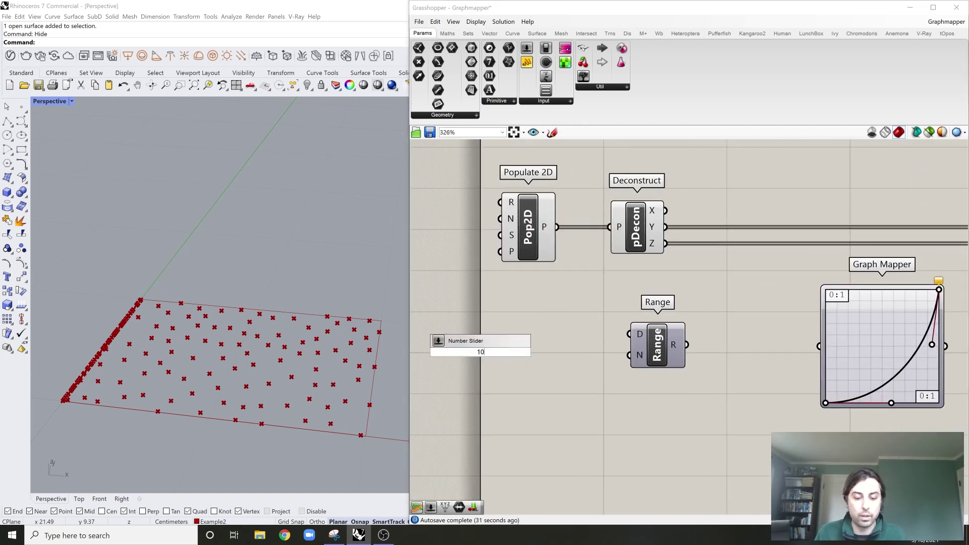
key(Return)
drag(549, 352, 500, 218)
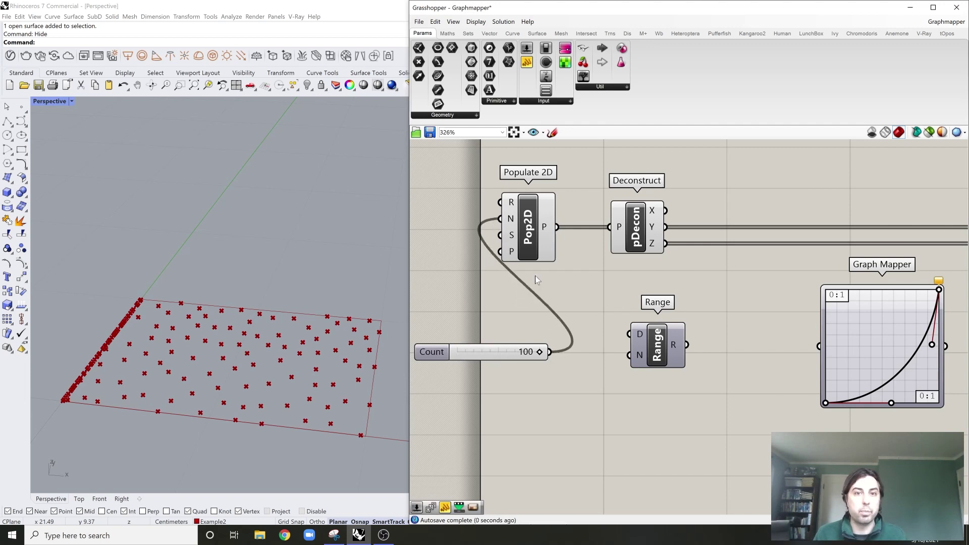
drag(550, 352, 629, 355)
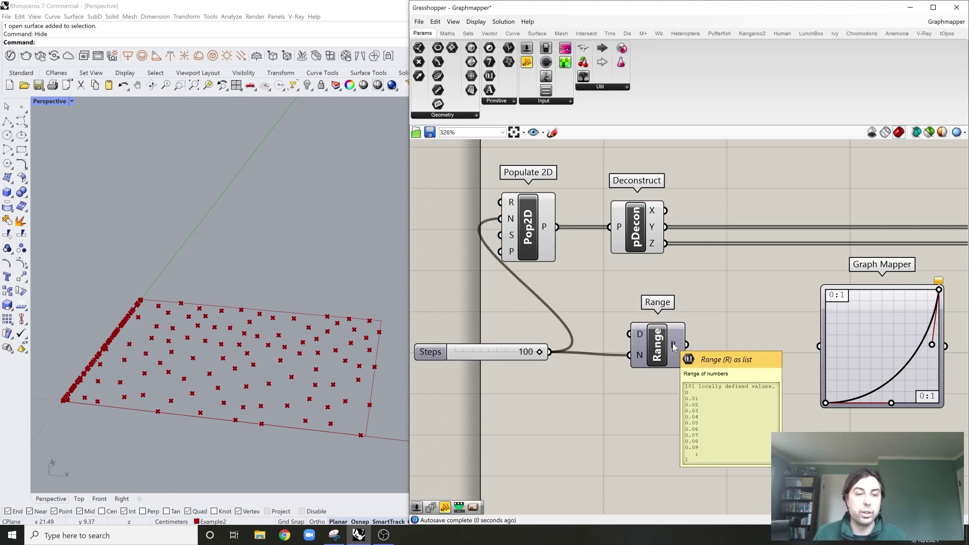
drag(687, 346, 819, 346)
right_drag(906, 325, 806, 308)
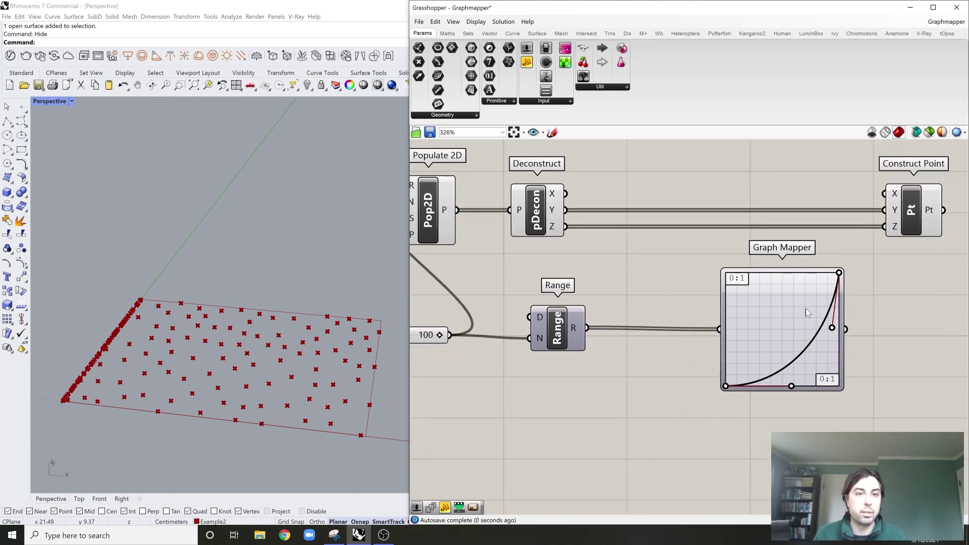
Step: Delete the Range component together with the 100 number slider
scroll(707, 305, down, 2)
drag(688, 299, 520, 381)
key(Delete)
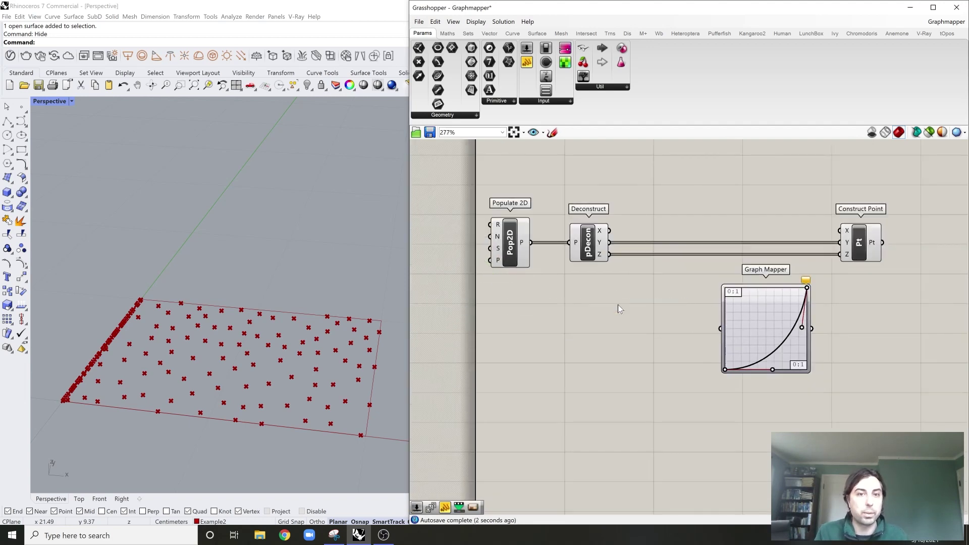
Step: Add a Remap Numbers component between Deconstruct and the Graph Mapper and connect Deconstruct's X output to its V input
scroll(618, 304, up, 3)
double_click(626, 310)
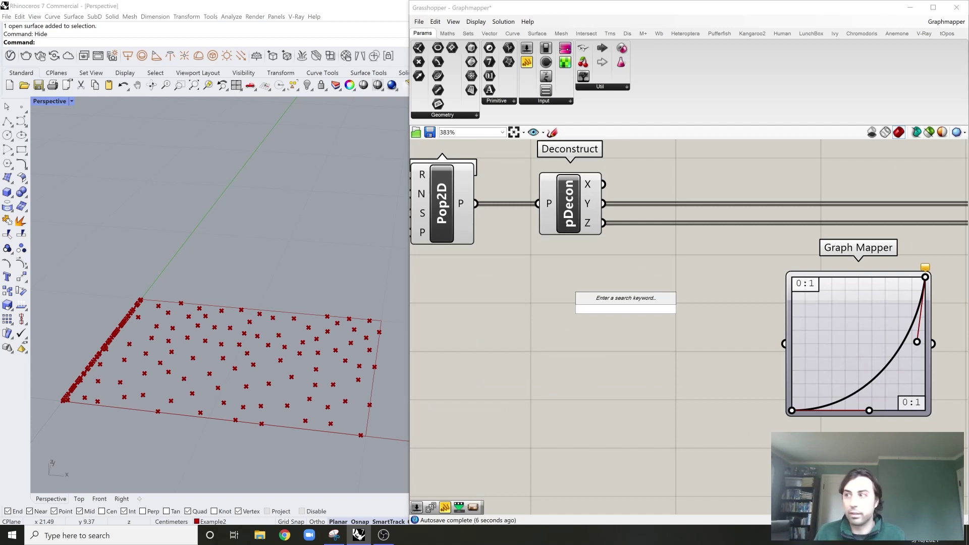
text(rempa)
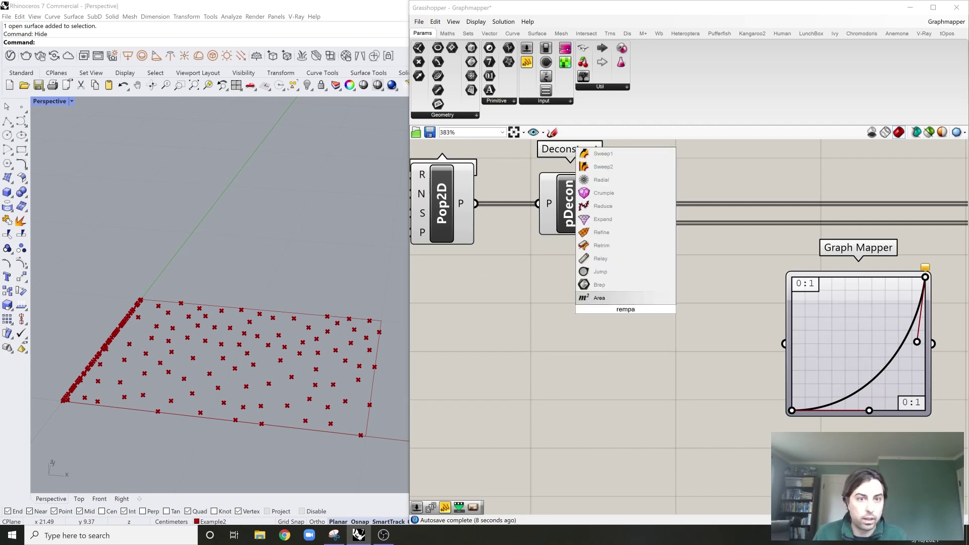
key(BackSpace)
key(BackSpace)
text(ap)
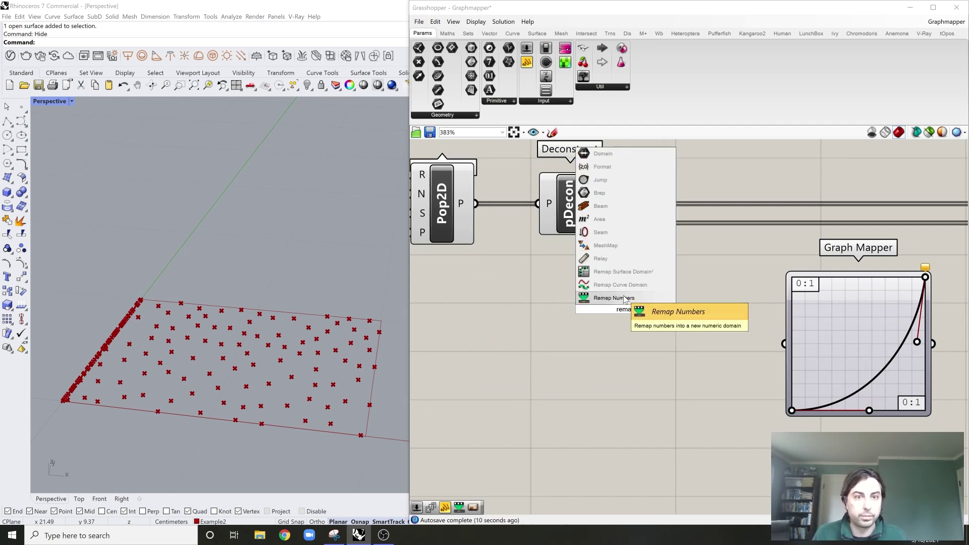
click(614, 298)
drag(603, 344, 649, 356)
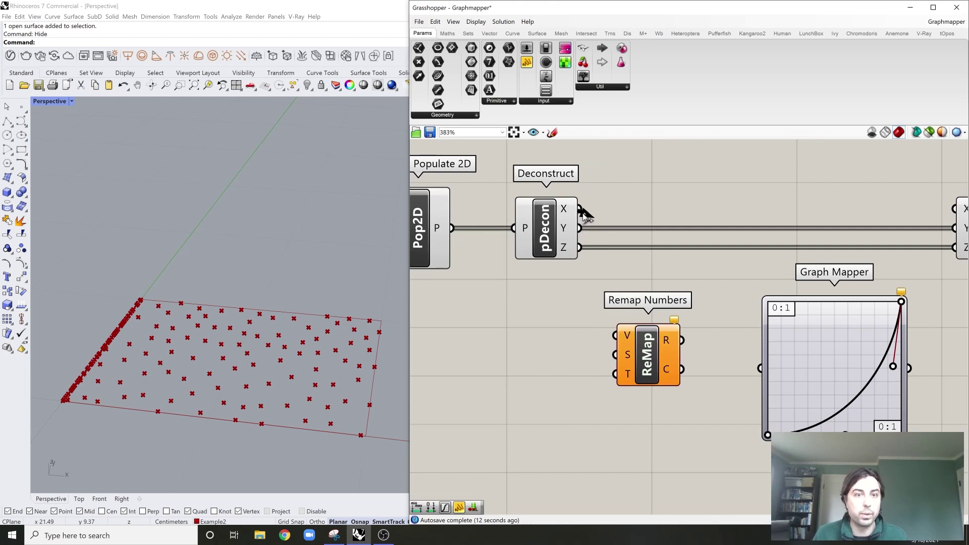
drag(581, 208, 615, 336)
drag(641, 349, 654, 364)
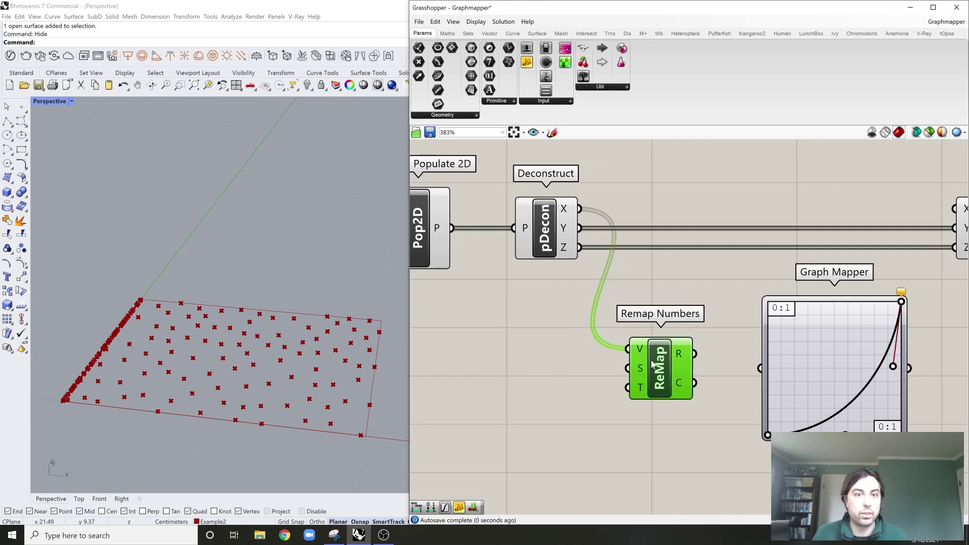
Step: Examine the Source domain input of Remap Numbers and the X values coming out of Deconstruct
mouse_move(640, 355)
scroll(640, 354, up, 3)
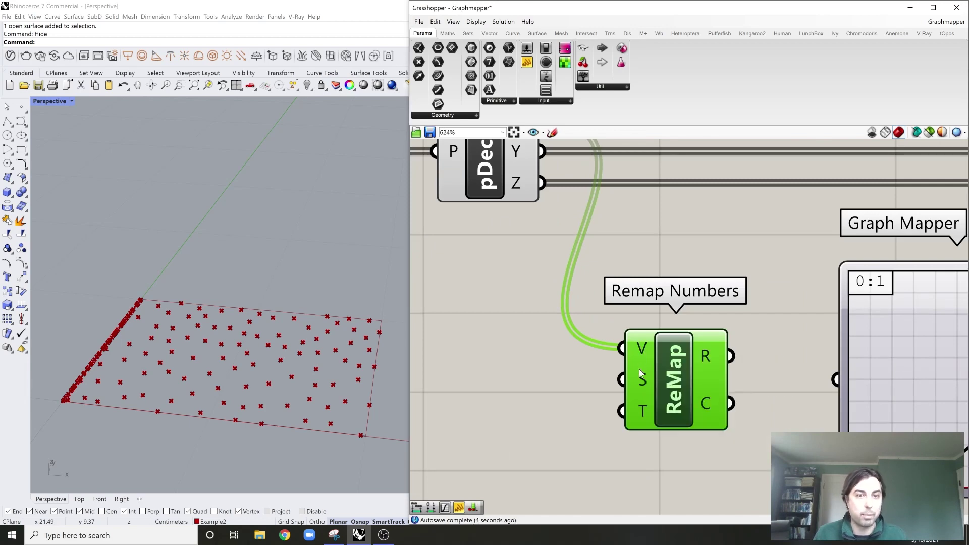
scroll(640, 371, down, 3)
scroll(656, 371, up, 4)
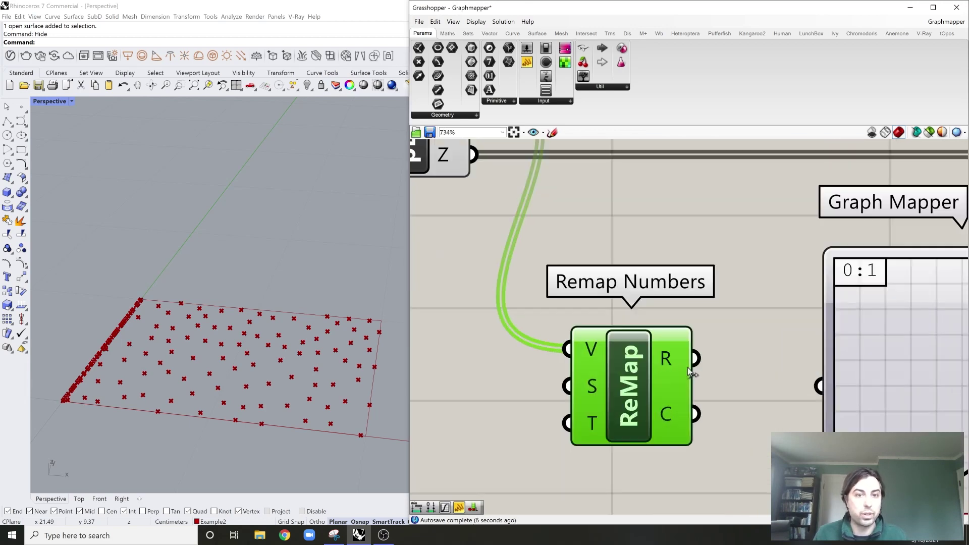
mouse_move(597, 387)
scroll(596, 386, down, 2)
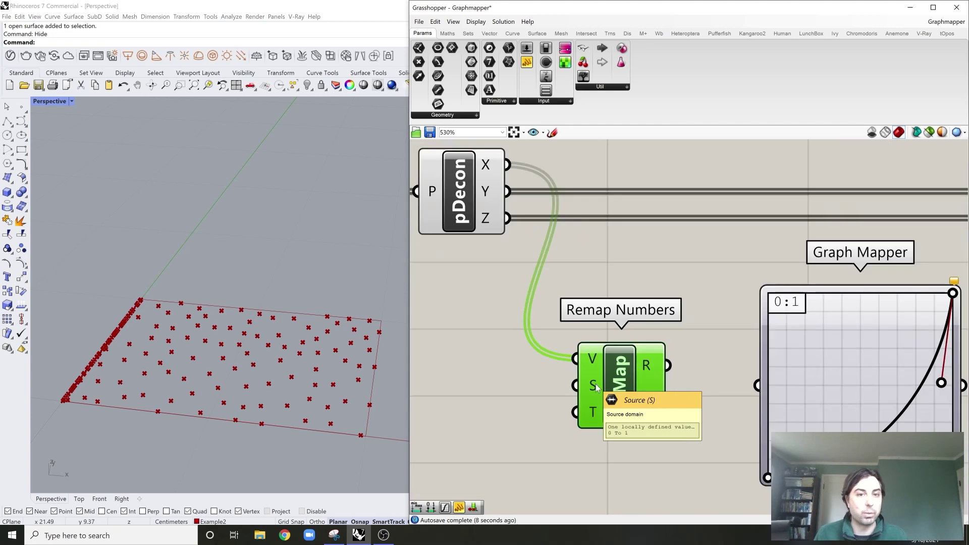
mouse_move(486, 164)
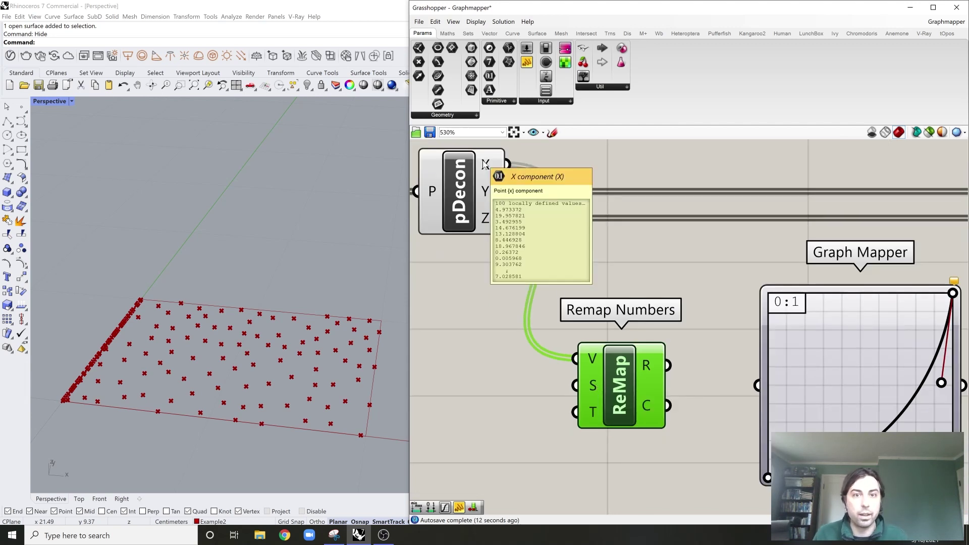
Step: Add a Bounds component ahead of Remap Numbers and connect Deconstruct's X output to its N input
scroll(485, 164, down, 1)
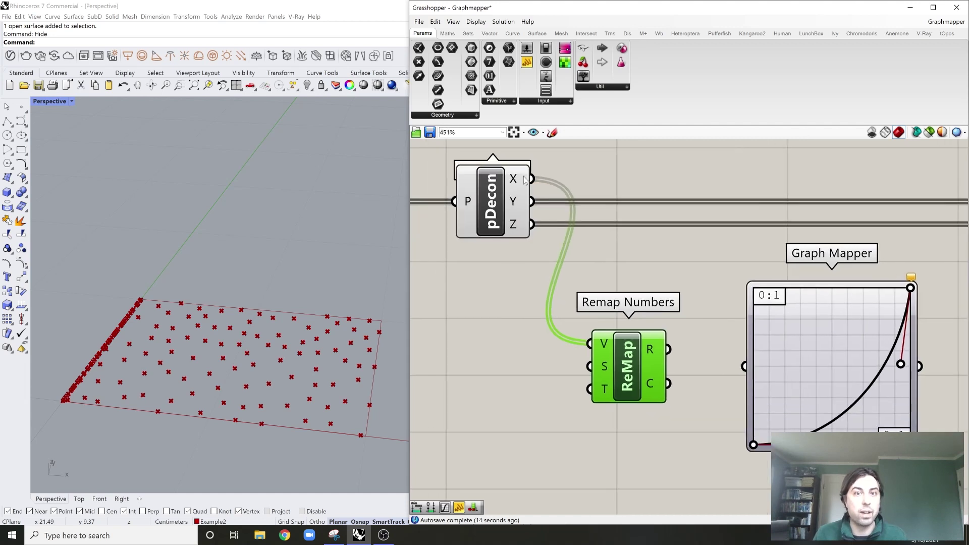
double_click(541, 366)
text(bo)
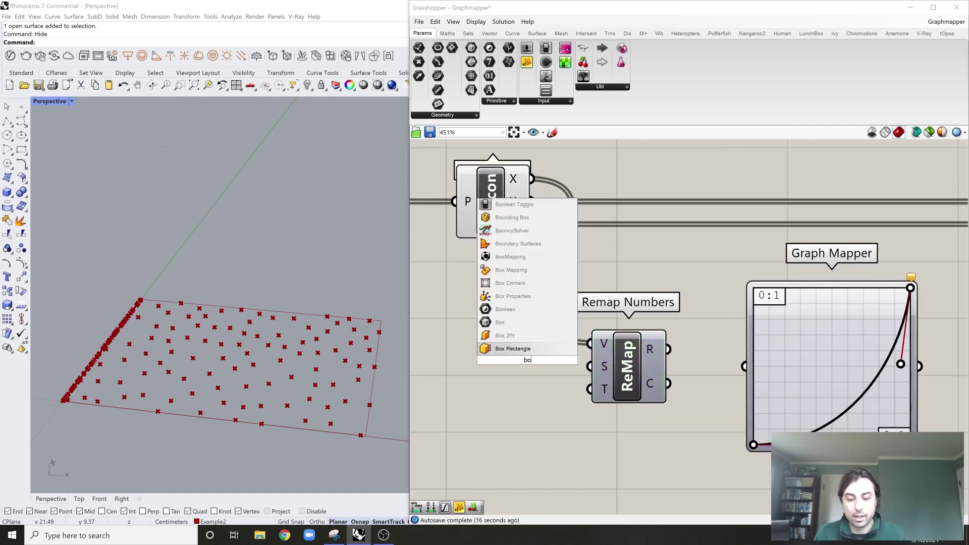
text(unds)
click(524, 347)
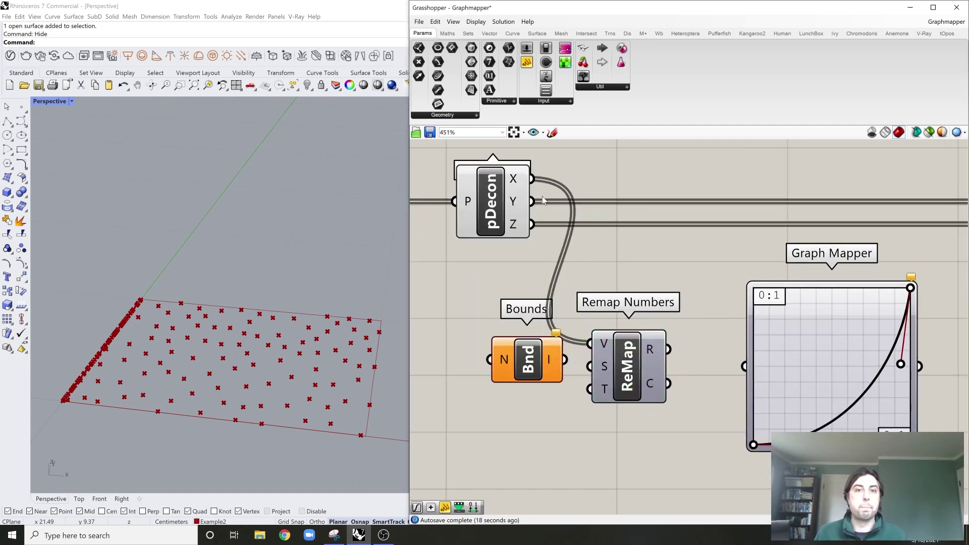
drag(533, 180, 490, 360)
drag(525, 364, 490, 362)
right_drag(519, 369, 542, 351)
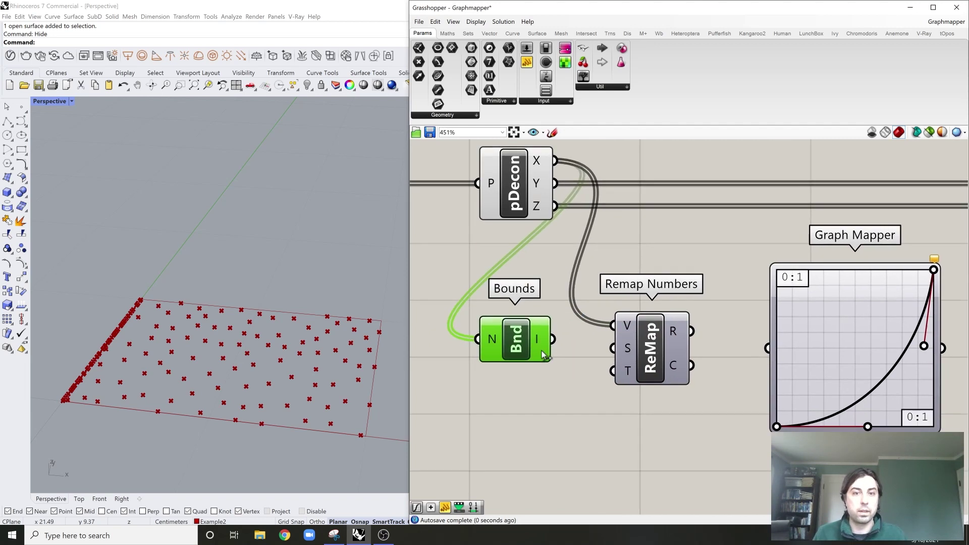
Step: Connect the Bounds output to the S input of Remap Numbers and flatten the Bounds N input
mouse_move(539, 342)
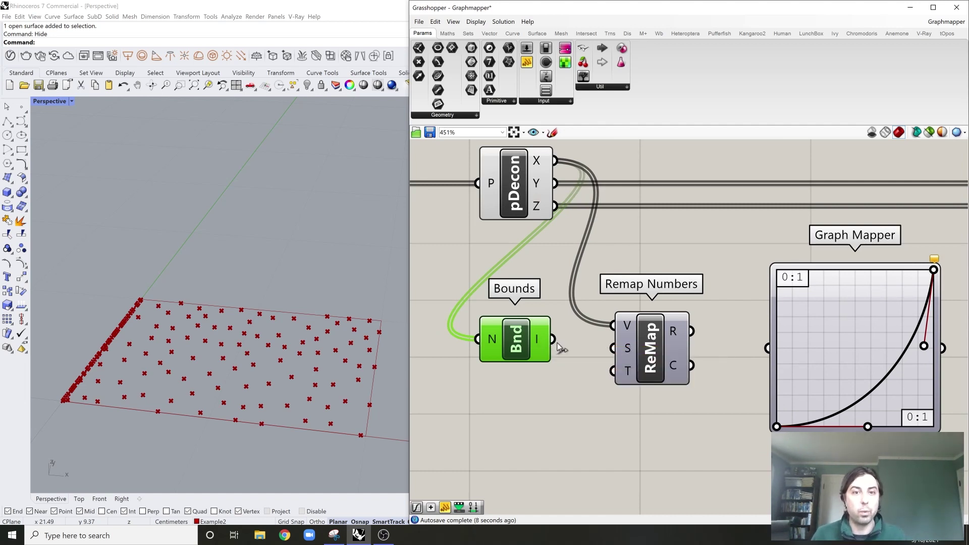
drag(555, 341, 613, 348)
drag(492, 339, 500, 353)
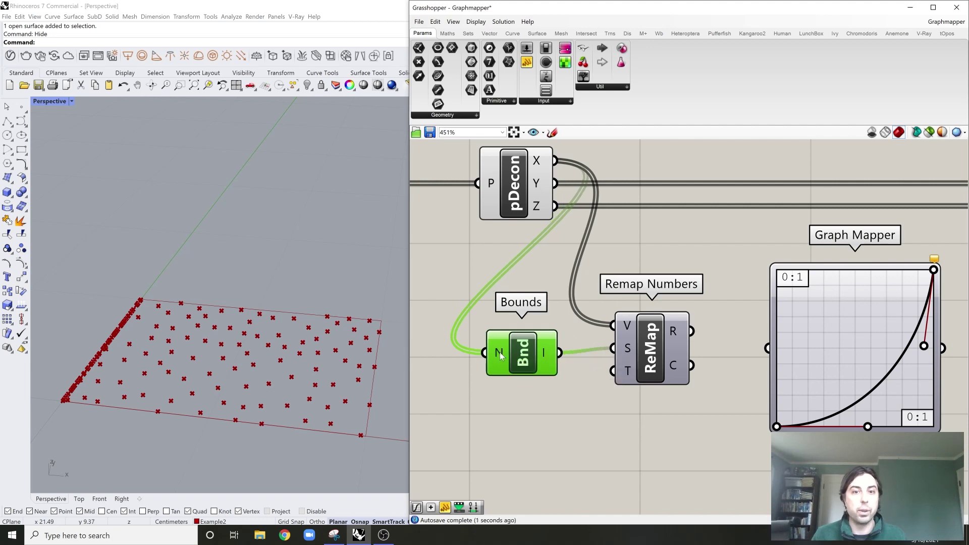
right_click(499, 352)
click(569, 408)
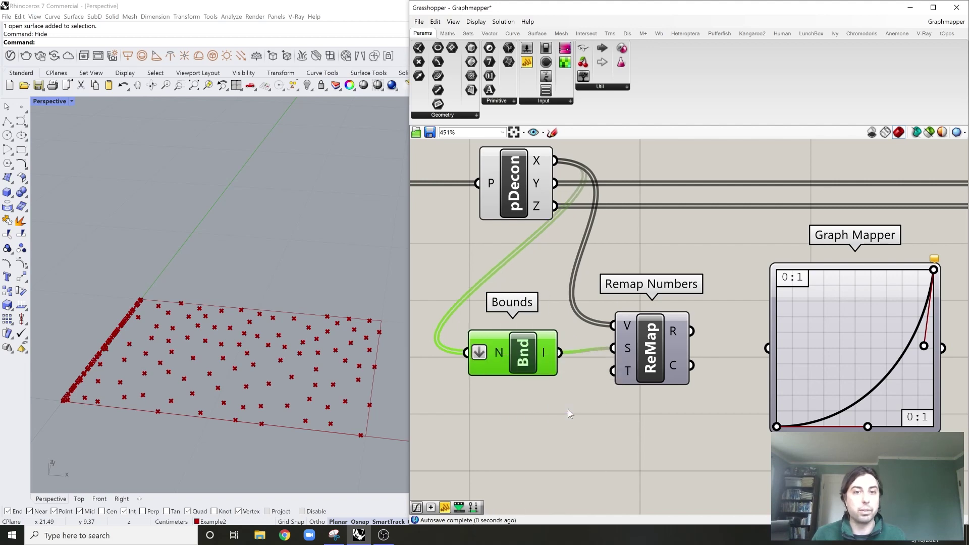
Step: Align Bounds with the S input of Remap Numbers and review the data options on its N input
scroll(548, 190, down, 2)
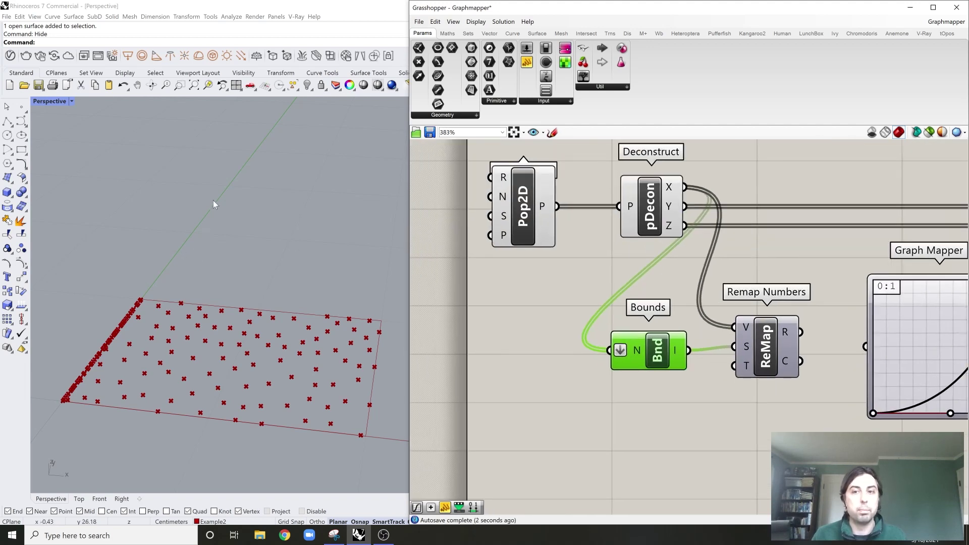
right_drag(646, 280, 603, 270)
click(603, 270)
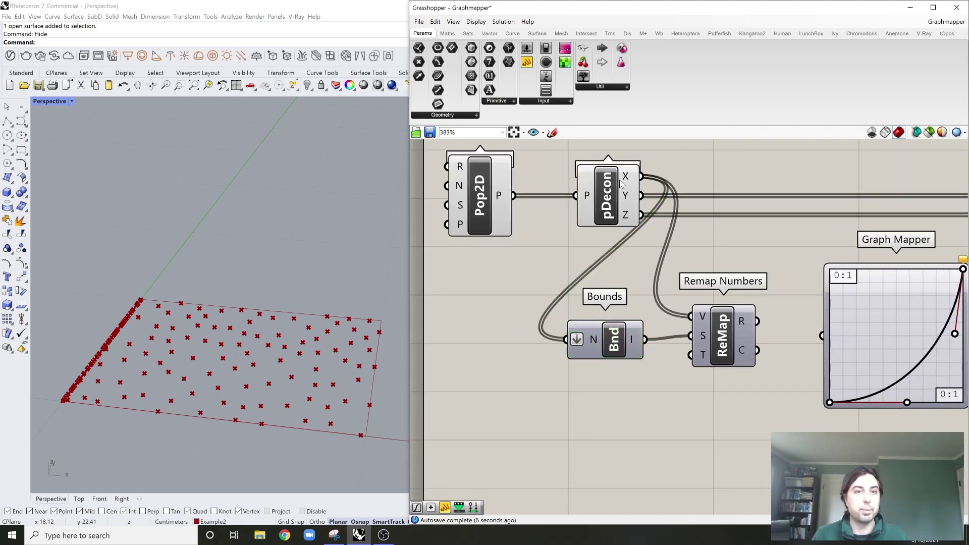
right_drag(604, 280, 585, 285)
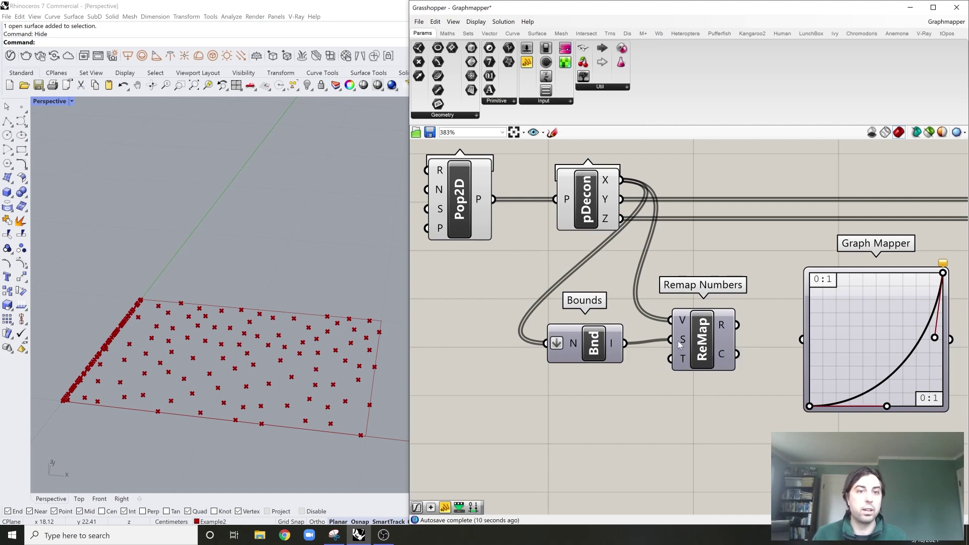
drag(616, 355, 613, 352)
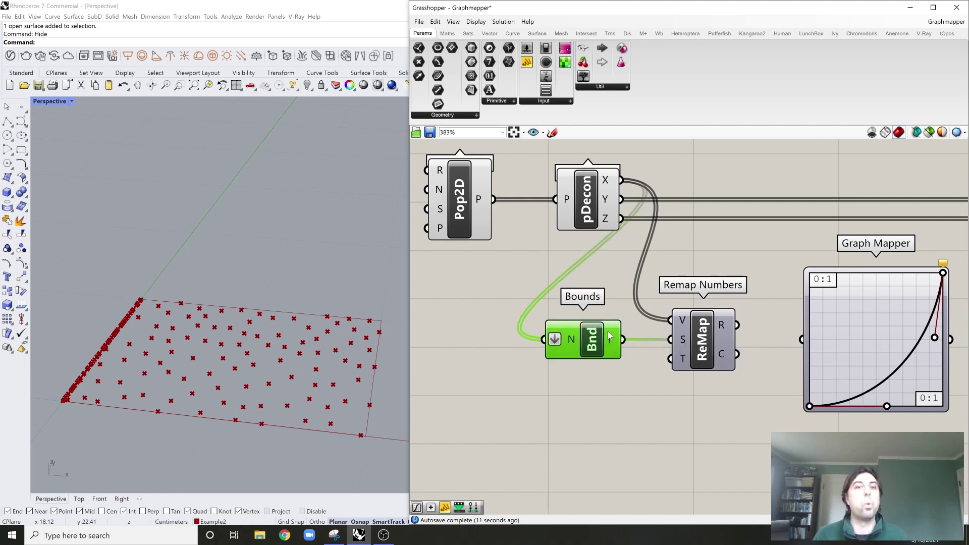
right_click(559, 340)
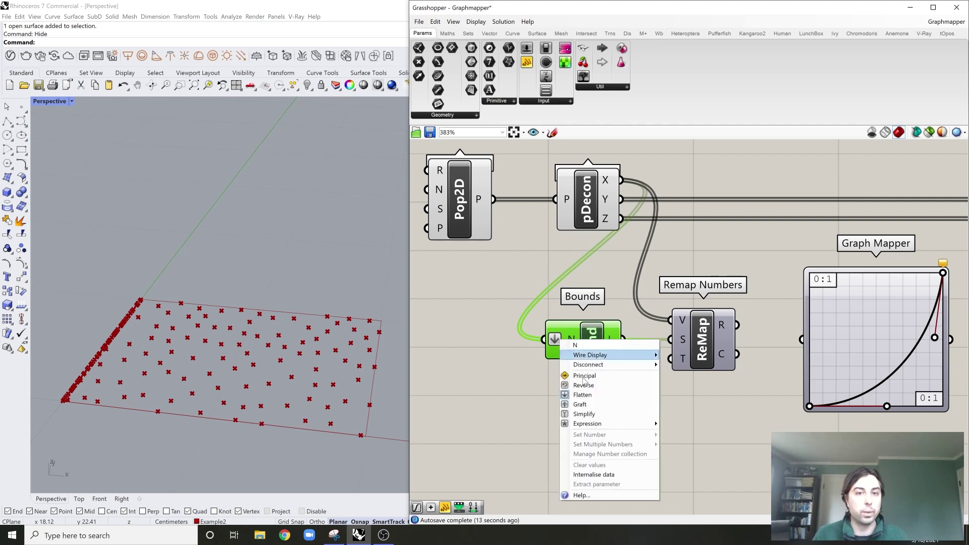
click(616, 316)
Step: Check the Target domain of Remap Numbers, connect its R output to the Graph Mapper and inspect the mapped values
right_drag(696, 363, 641, 343)
click(633, 340)
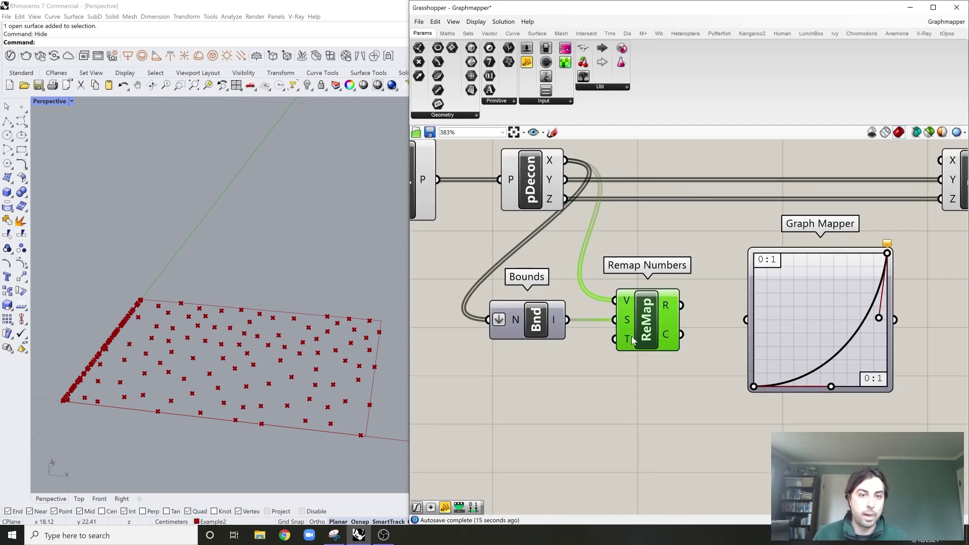
mouse_move(630, 342)
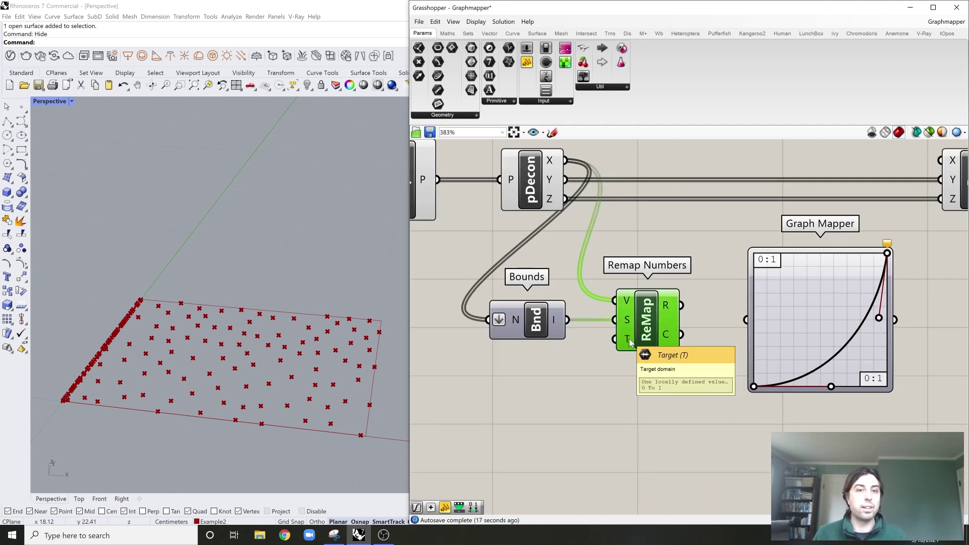
right_drag(687, 336, 611, 337)
click(610, 338)
drag(607, 315, 669, 327)
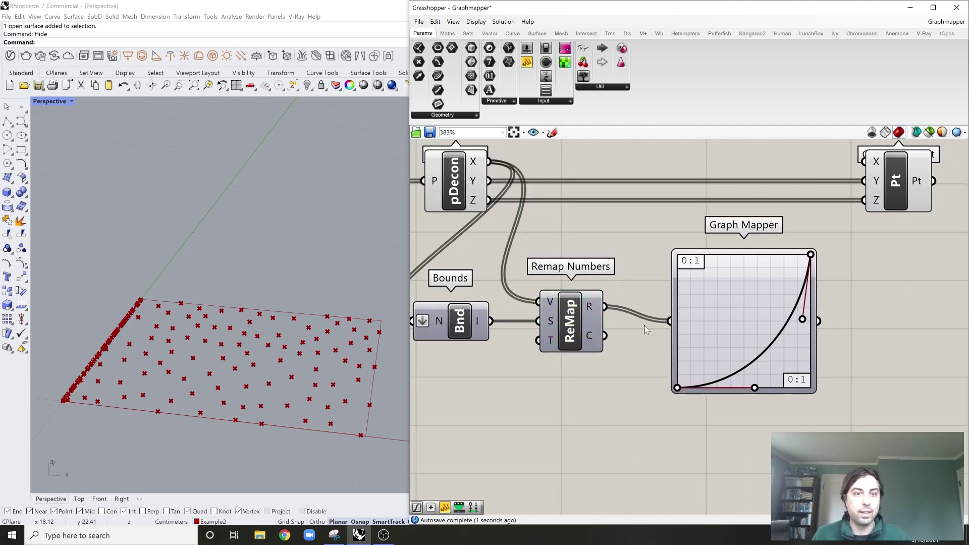
scroll(649, 326, up, 1)
mouse_move(580, 306)
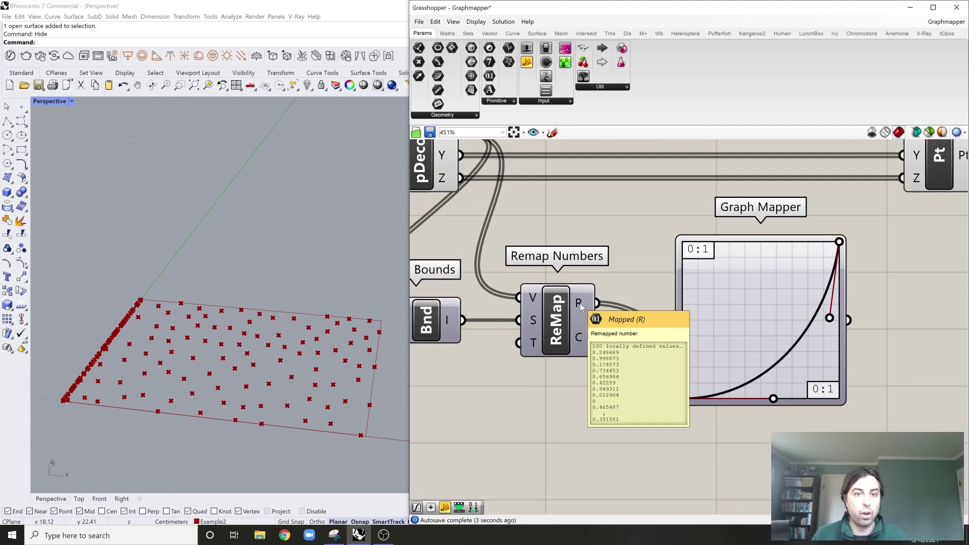
Step: Move Construct Point farther from the Graph Mapper and add a second Remap Numbers component after the Graph Mapper
scroll(824, 302, down, 3)
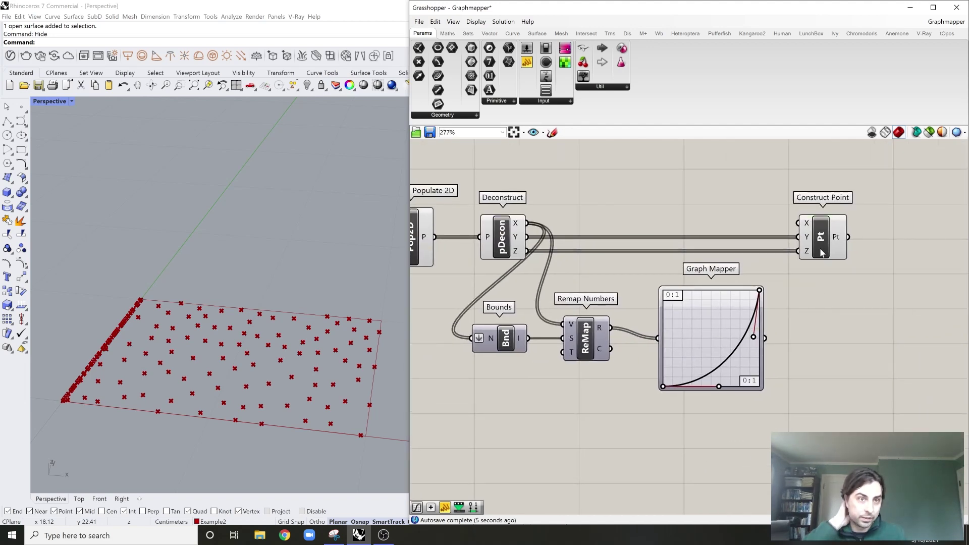
drag(821, 252, 845, 252)
click(797, 301)
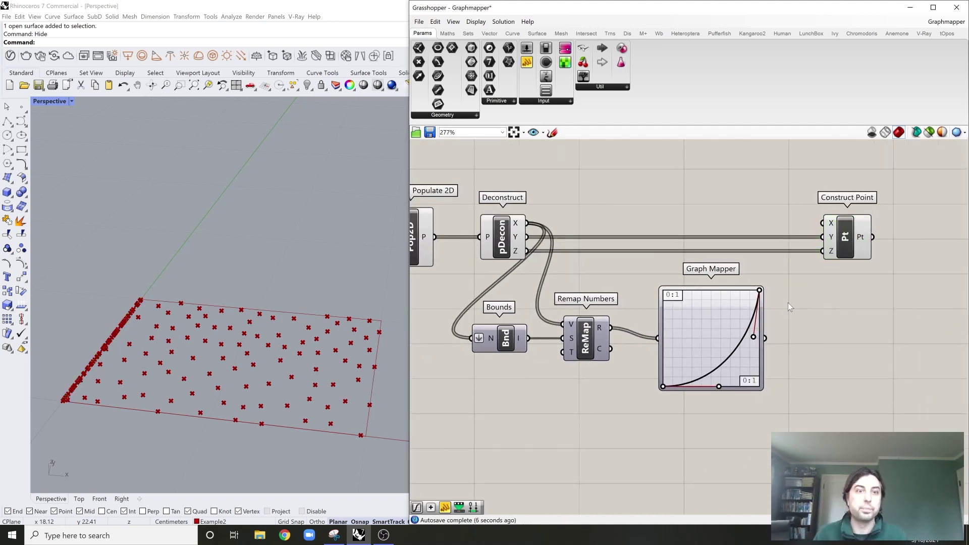
right_drag(825, 323, 758, 302)
double_click(787, 328)
text(rem)
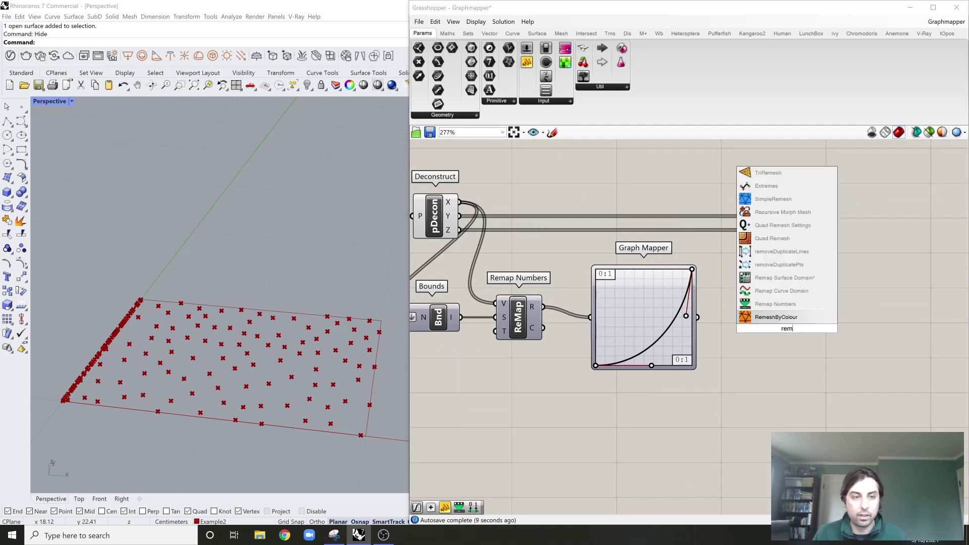
text(ap)
key(Return)
scroll(717, 325, up, 1)
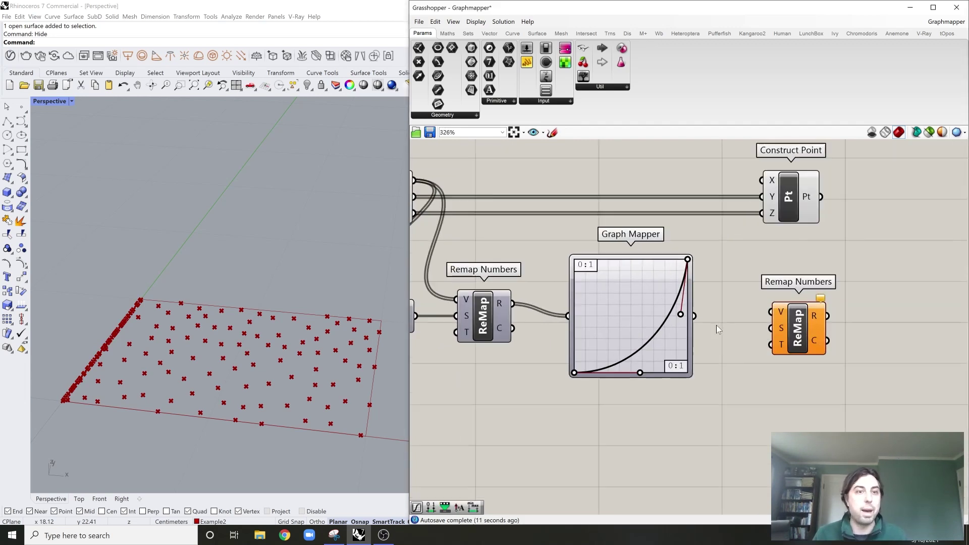
Step: Connect the Graph Mapper output to the V input of the second Remap Numbers and move both components closer to the first Remap Numbers
drag(696, 317, 771, 311)
drag(645, 349, 615, 336)
drag(795, 343, 731, 334)
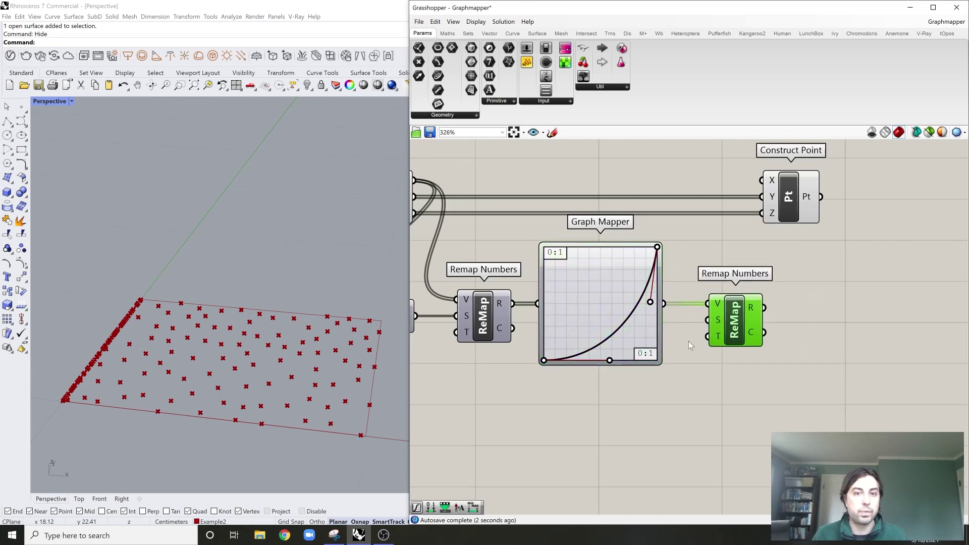
click(681, 283)
scroll(714, 316, up, 2)
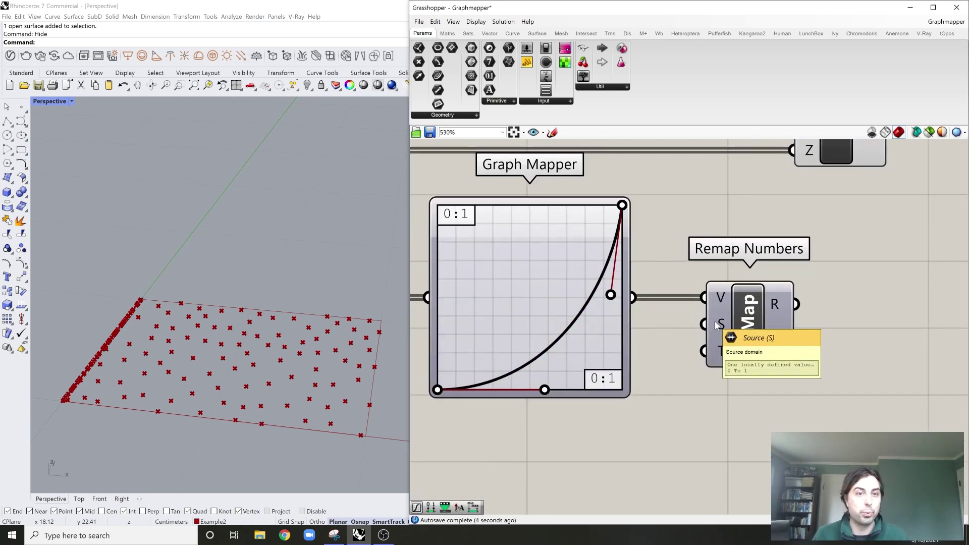
scroll(721, 338, down, 1)
double_click(721, 406)
text(co)
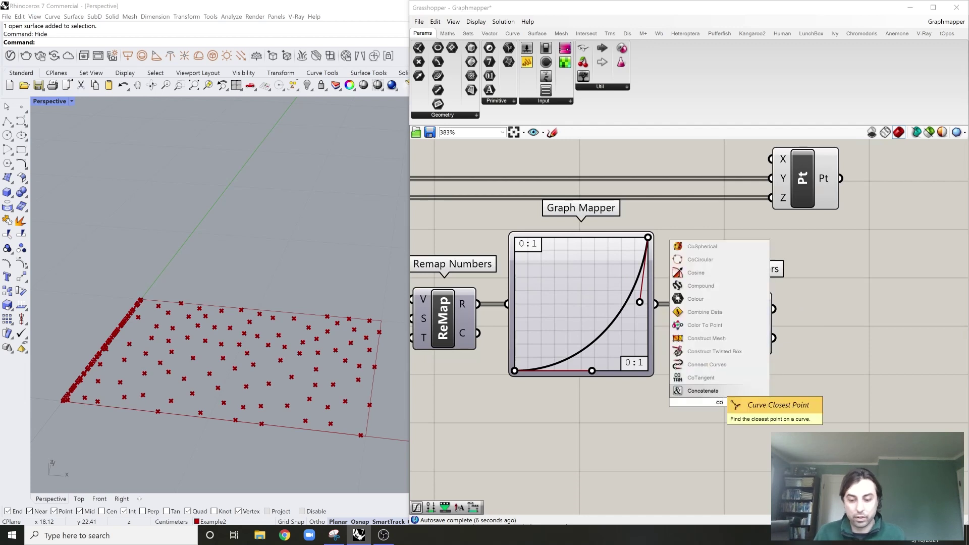
text(nst)
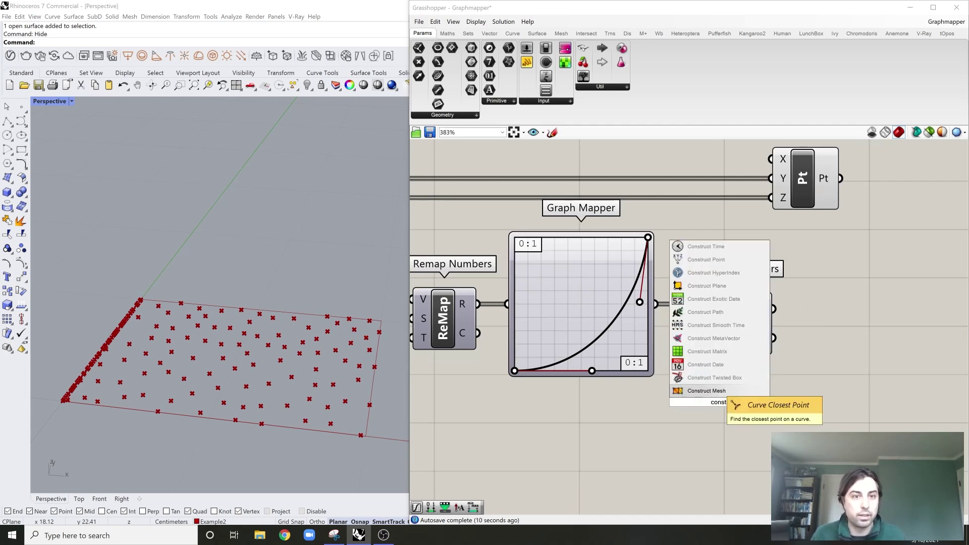
text(ruct)
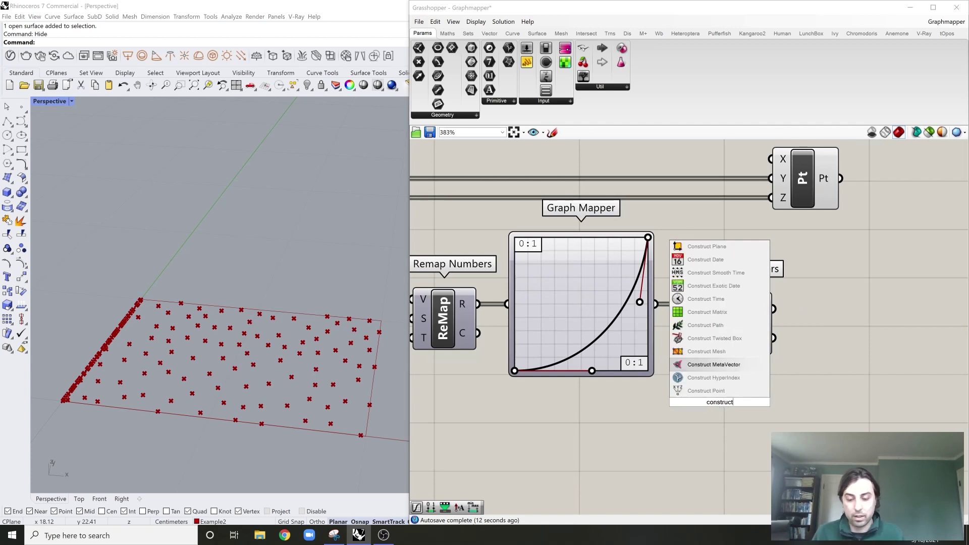
text( doma)
key(Return)
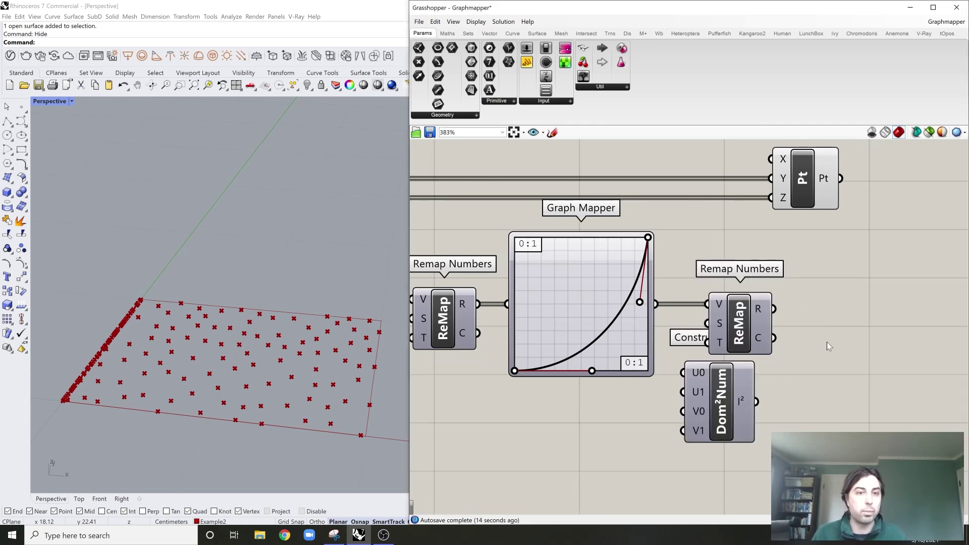
key(ctrl+z)
Step: Add a Construct Domain component below the second Remap Numbers and connect its output to that component's T input
double_click(729, 401)
text(con)
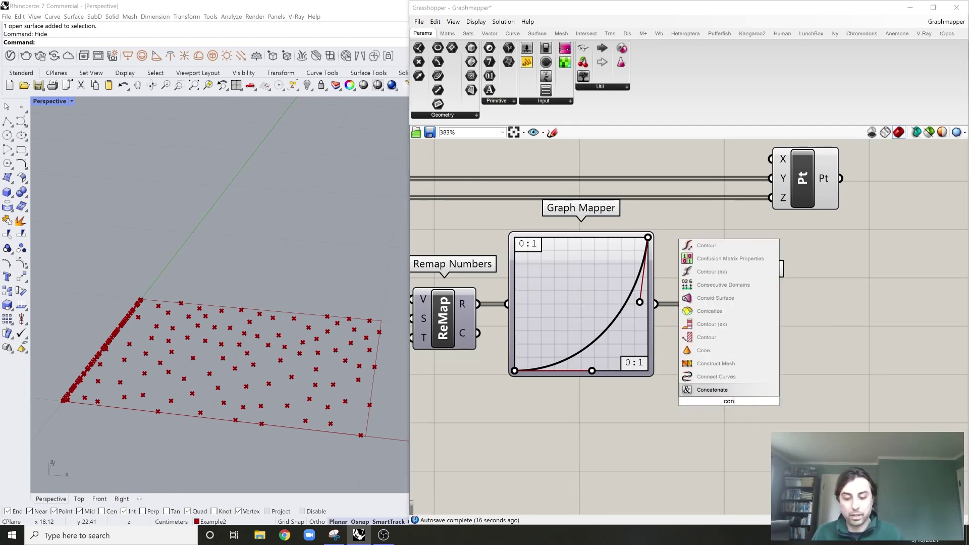
text(struct domai)
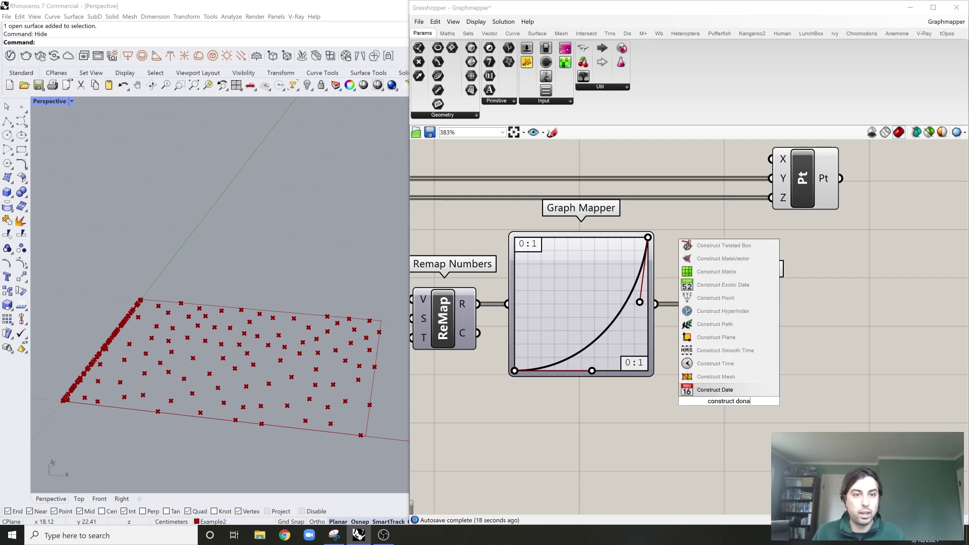
key(Return)
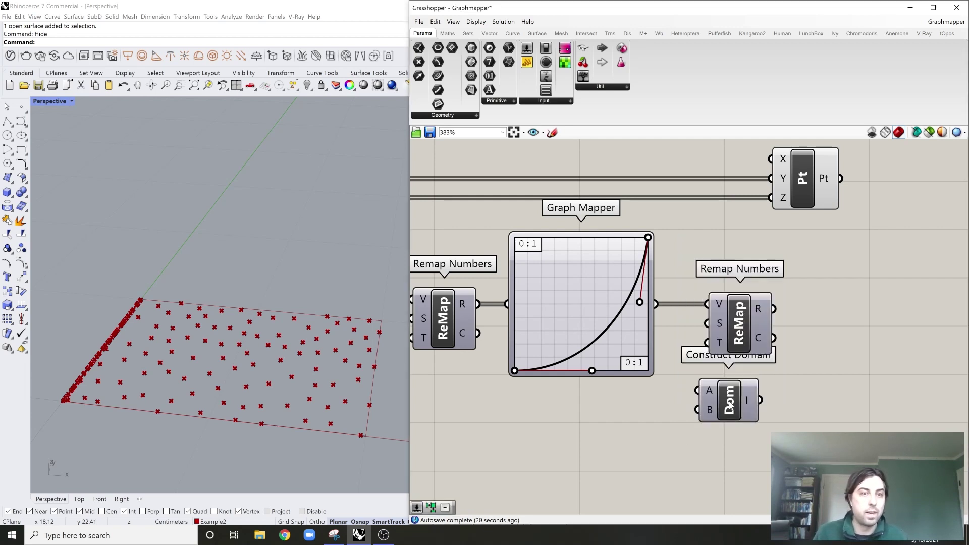
drag(761, 401, 708, 343)
drag(729, 404, 670, 415)
scroll(629, 425, down, 3)
scroll(626, 423, up, 1)
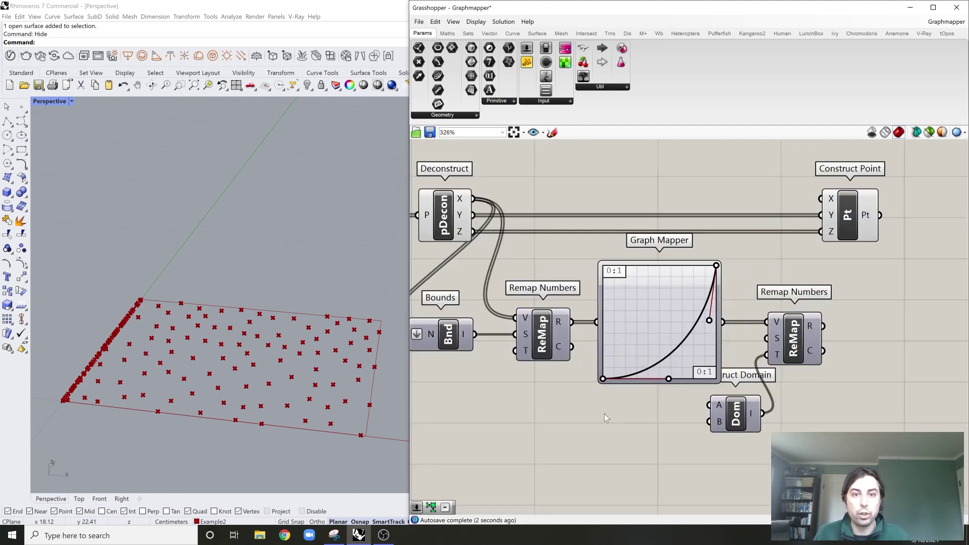
Step: Replace the Construct Domain wire on the second Remap Numbers' T input with the Bounds output
scroll(608, 411, up, 1)
right_drag(649, 411, 612, 401)
click(709, 402)
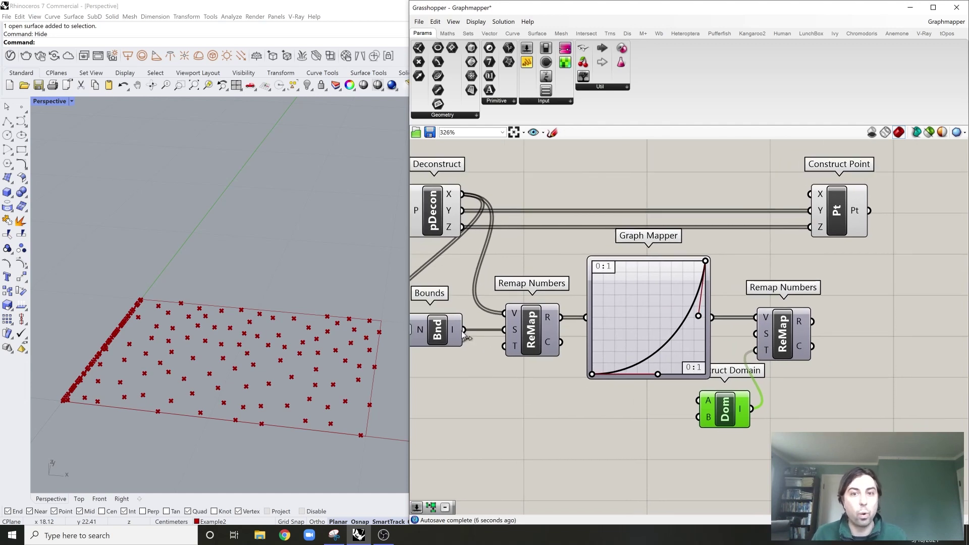
drag(464, 330, 756, 350)
right_drag(785, 360, 764, 367)
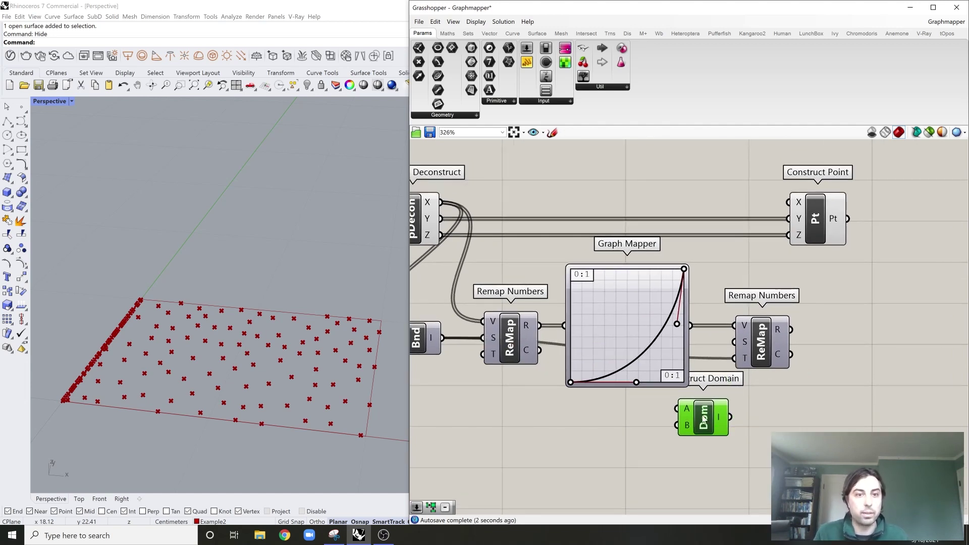
Step: Add a number slider of 12 beside Construct Domain and place a copy of it just below
click(615, 432)
double_click(615, 433)
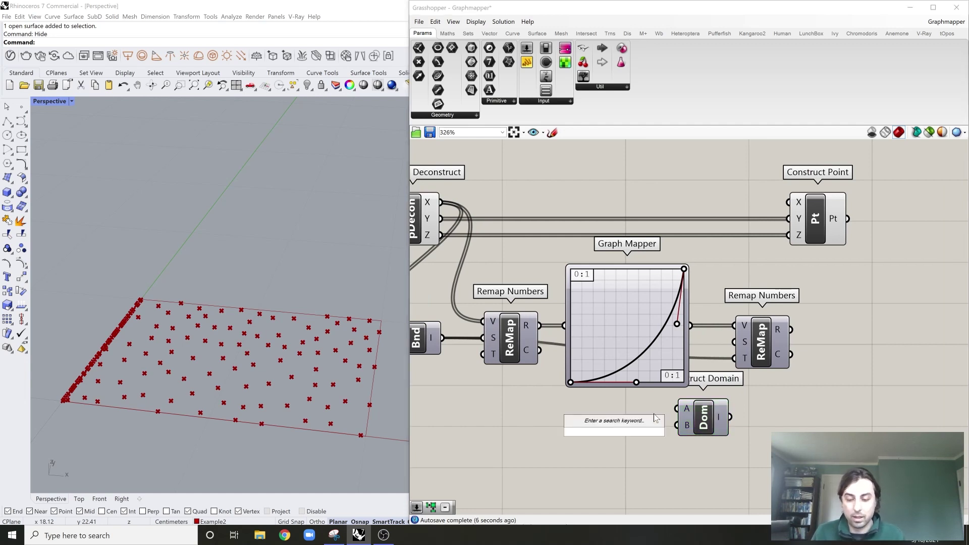
text(12)
key(Return)
click(623, 424)
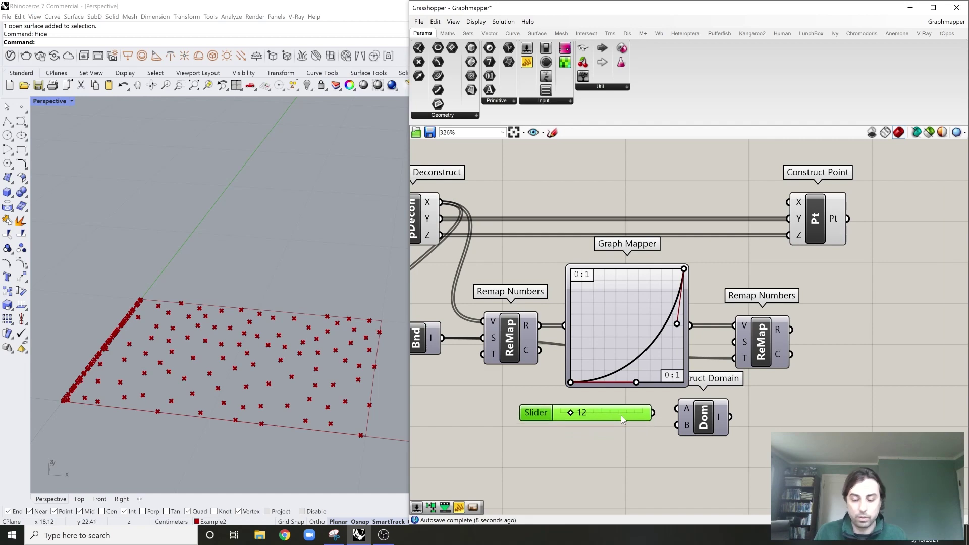
key(ctrl+c)
key(ctrl+v)
drag(619, 428, 616, 441)
Step: Connect the two sliders to the A and B inputs of Construct Domain
scroll(647, 406, up, 2)
drag(659, 416, 689, 411)
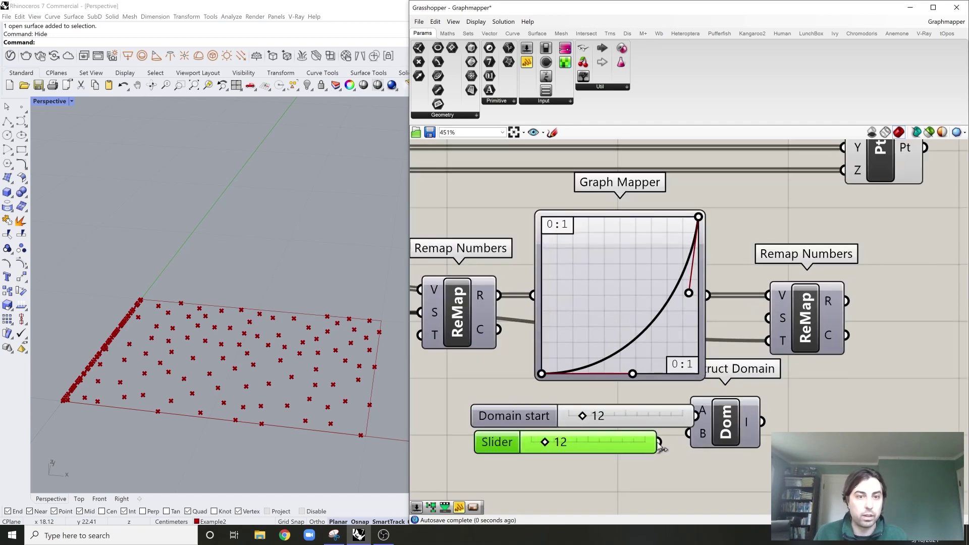
drag(659, 444, 634, 438)
scroll(711, 421, down, 1)
right_drag(710, 421, 688, 439)
click(738, 404)
scroll(741, 379, down, 1)
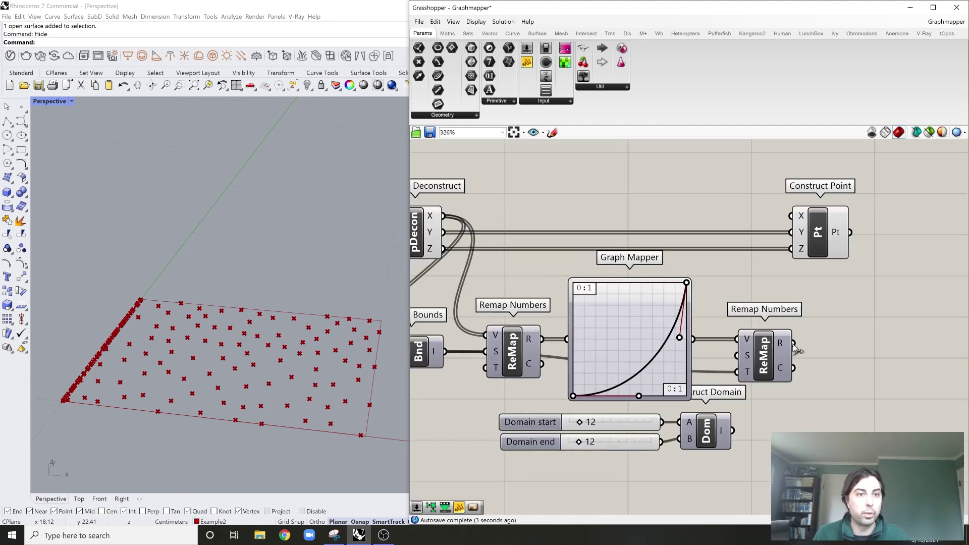
Step: Connect the second Remap Numbers' R output to the X input of Construct Point and turn off the preview of the upstream components
drag(797, 347, 791, 216)
click(810, 226)
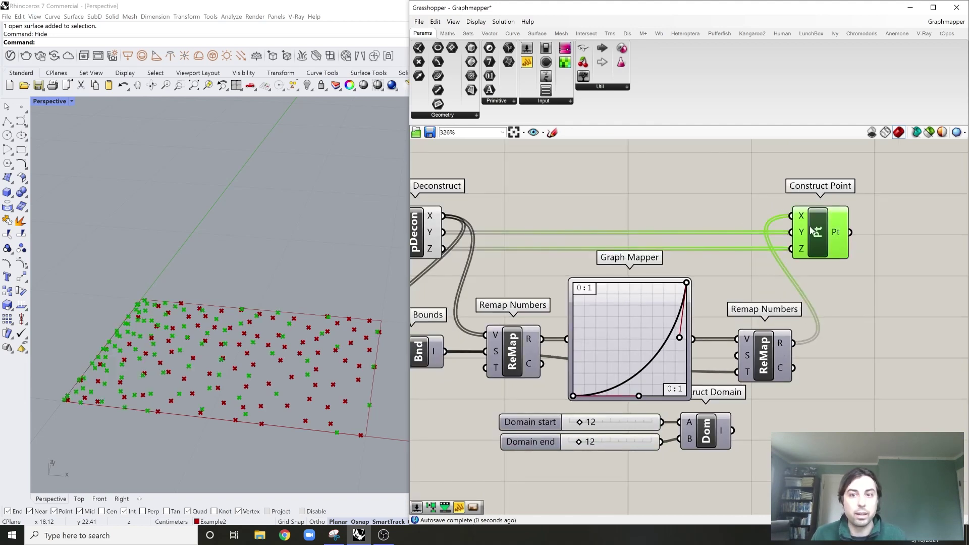
scroll(722, 237, down, 2)
drag(707, 222, 444, 379)
right_click(607, 214)
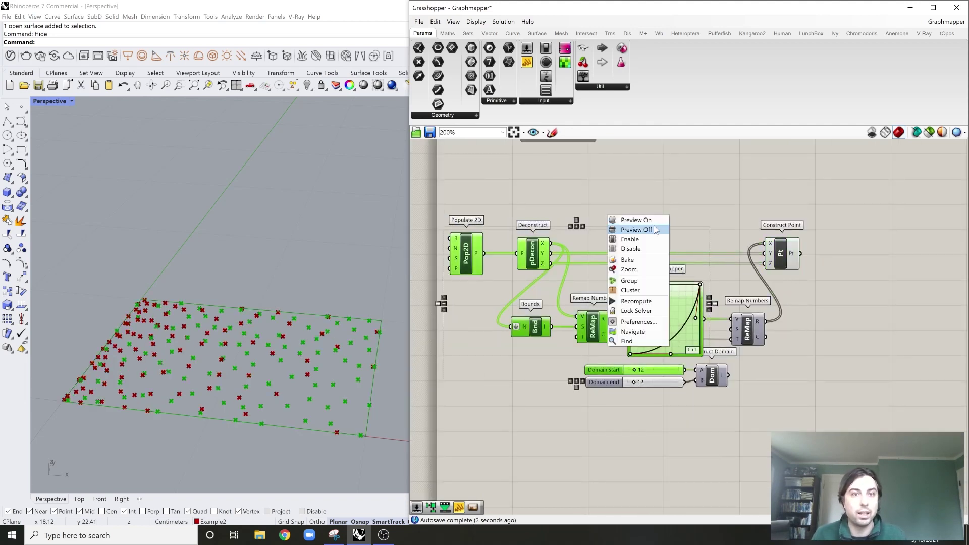
click(655, 230)
click(610, 260)
mouse_move(248, 356)
right_down()
mouse_move(268, 383)
mouse_move(237, 348)
right_up()
Step: Reshape the Graph Mapper's Bezier curve into an S shape by moving its two handles to the vertical edges of the graph
click(781, 253)
scroll(734, 271, up, 4)
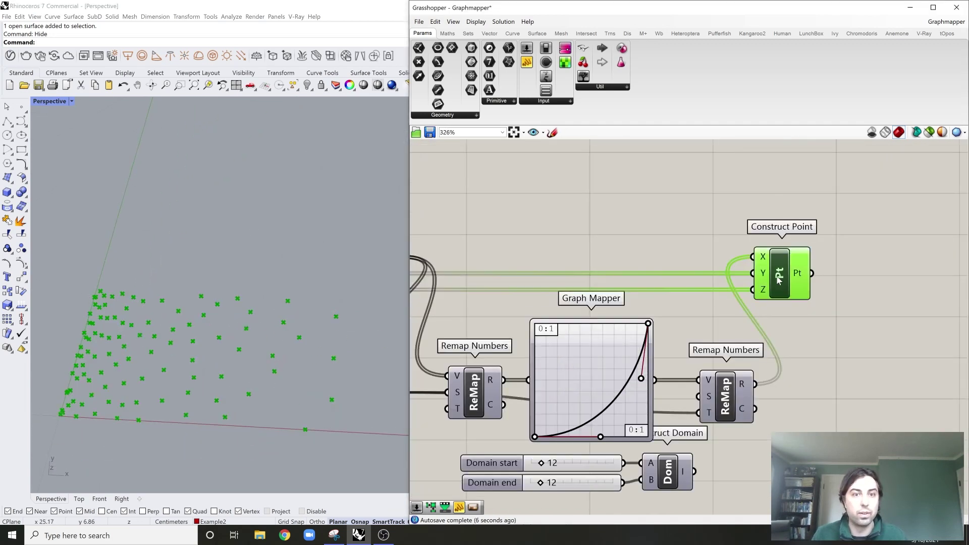
drag(640, 386, 660, 399)
right_drag(584, 459, 593, 423)
drag(603, 423, 511, 308)
right_drag(243, 341, 260, 255)
scroll(720, 386, down, 3)
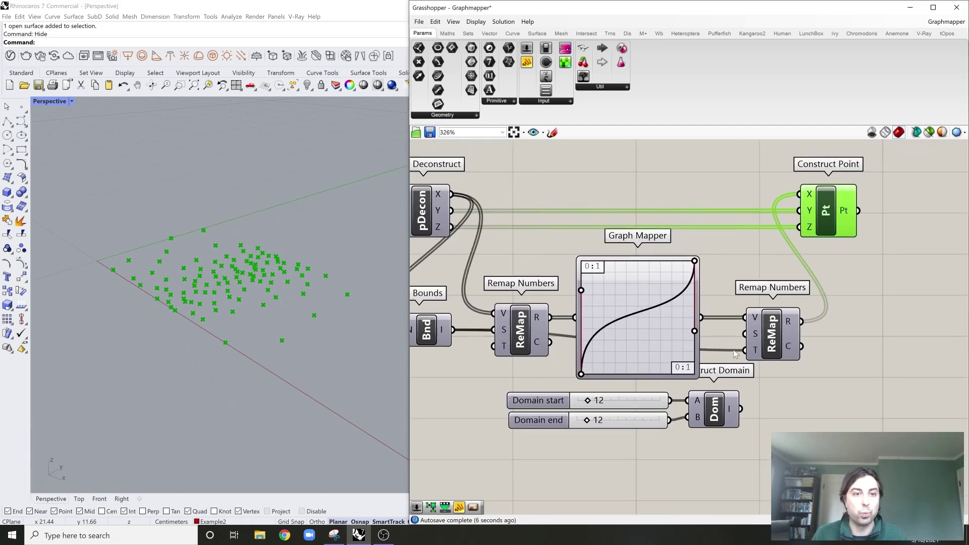
Step: Connect Construct Domain to the T input of the second Remap Numbers and set Domain start to 0 and Domain end to 39
click(443, 335)
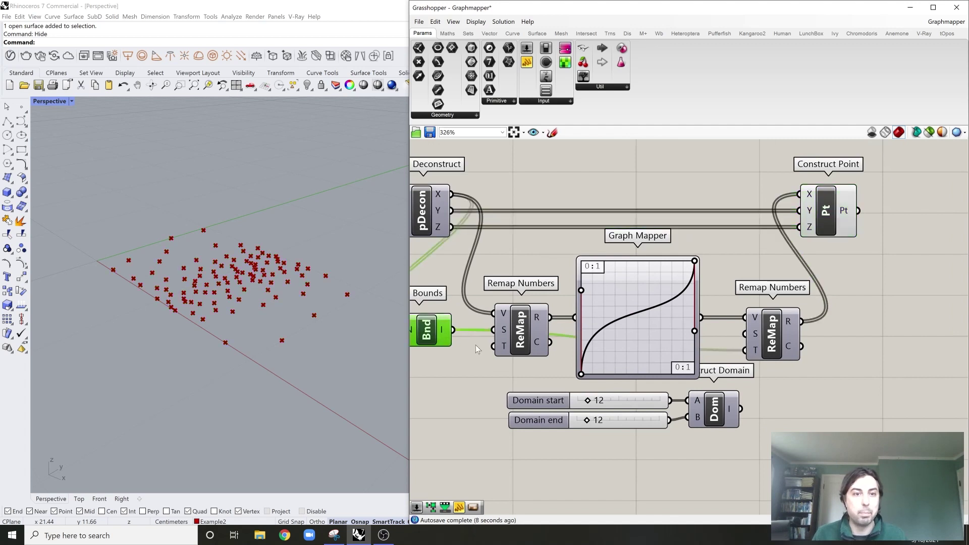
drag(746, 350, 741, 409)
scroll(595, 415, up, 4)
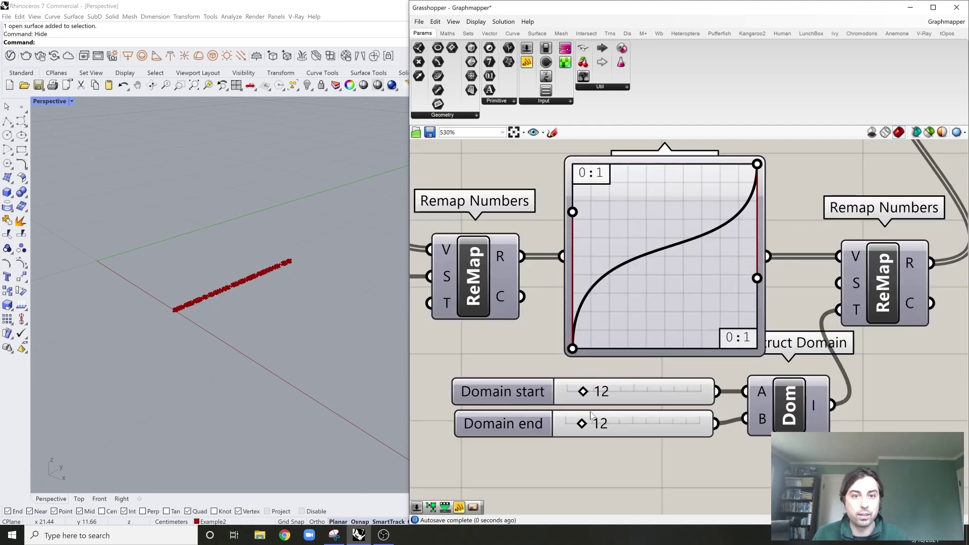
drag(582, 392, 621, 428)
scroll(247, 387, down, 5)
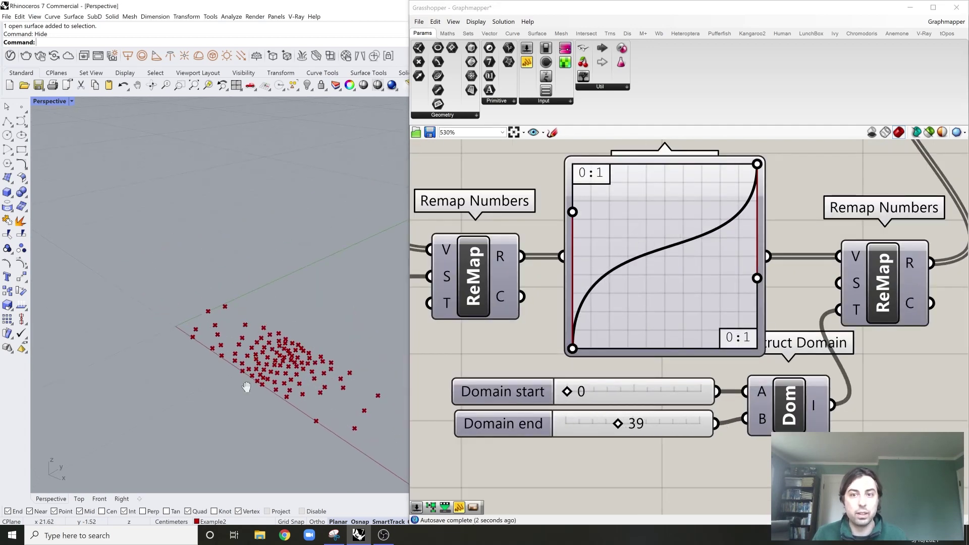
right_drag(246, 387, 293, 367)
scroll(294, 367, up, 4)
right_drag(620, 262, 639, 278)
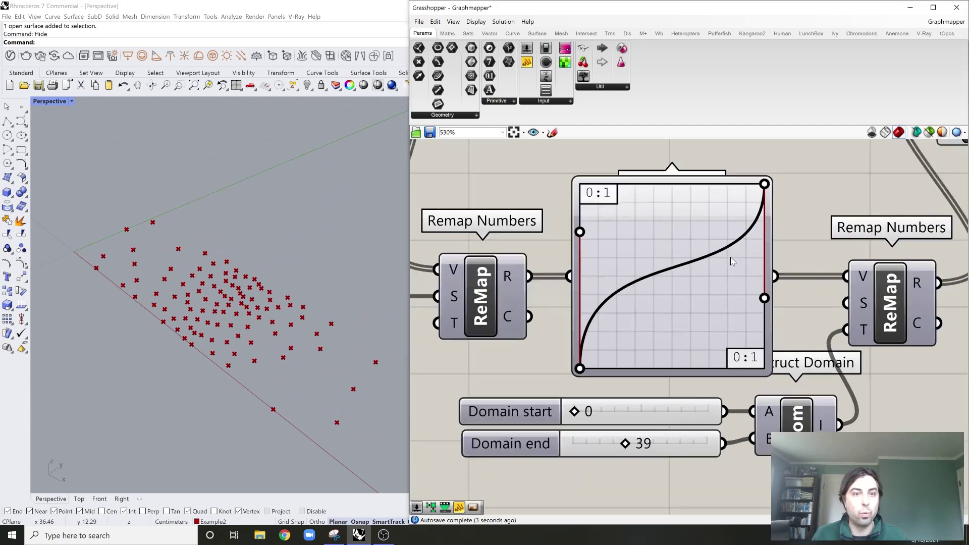
Step: Raise the Bezier handle at the start of the Graph Mapper curve slightly
scroll(731, 256, up, 1)
mouse_move(554, 229)
mouse_down()
mouse_move(674, 264)
mouse_move(554, 224)
mouse_up()
scroll(633, 252, down, 5)
Step: Examine the whole point remapping definition and the values passing through the Graph Mapper
right_drag(633, 252, 831, 300)
scroll(563, 324, down, 3)
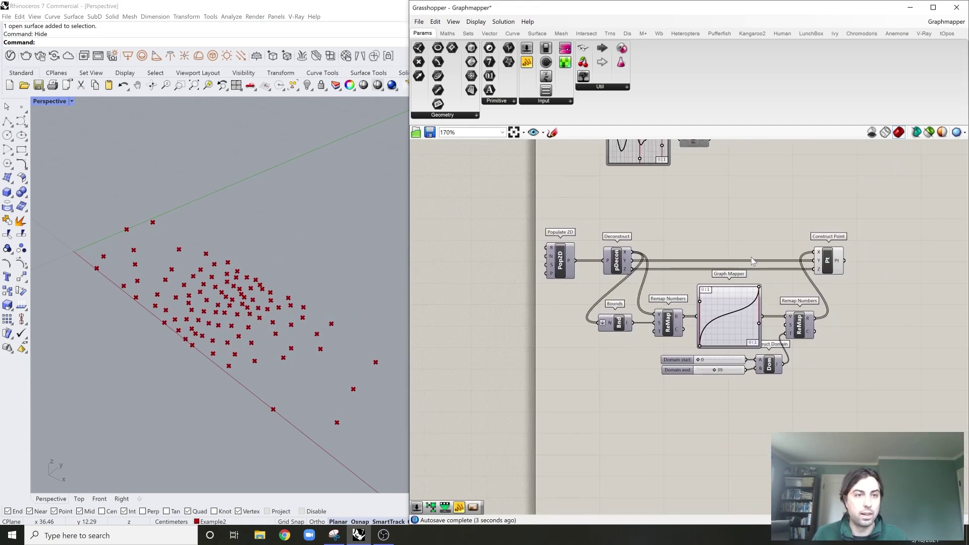
scroll(754, 257, up, 3)
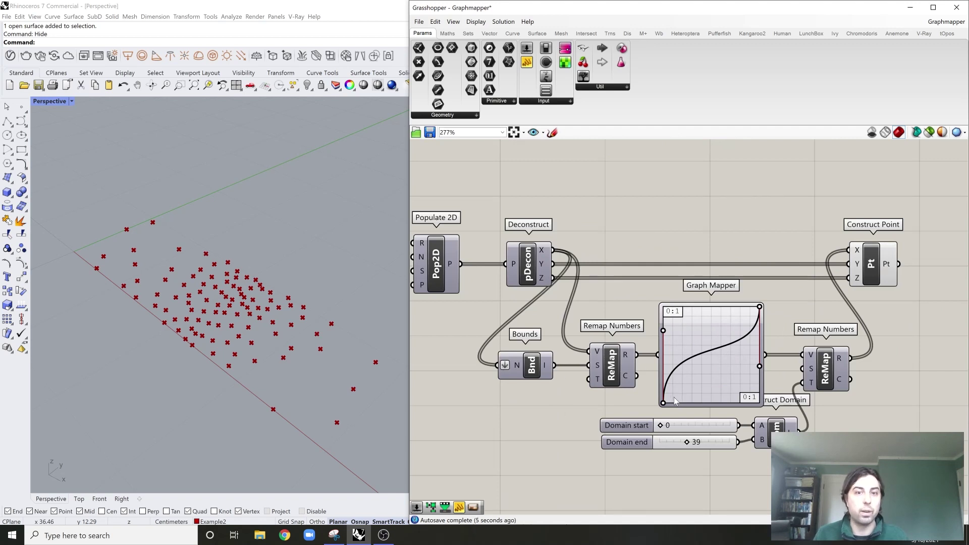
mouse_move(685, 393)
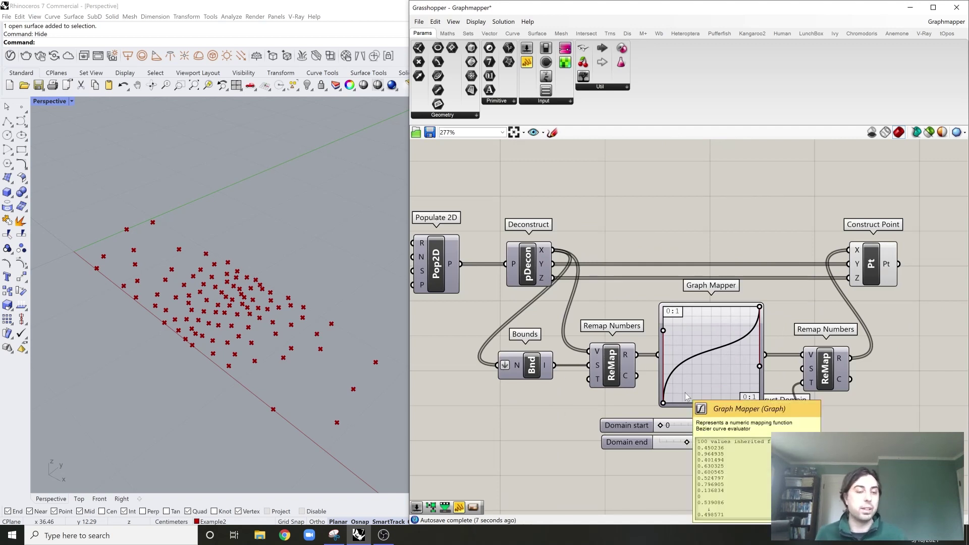
scroll(708, 371, down, 2)
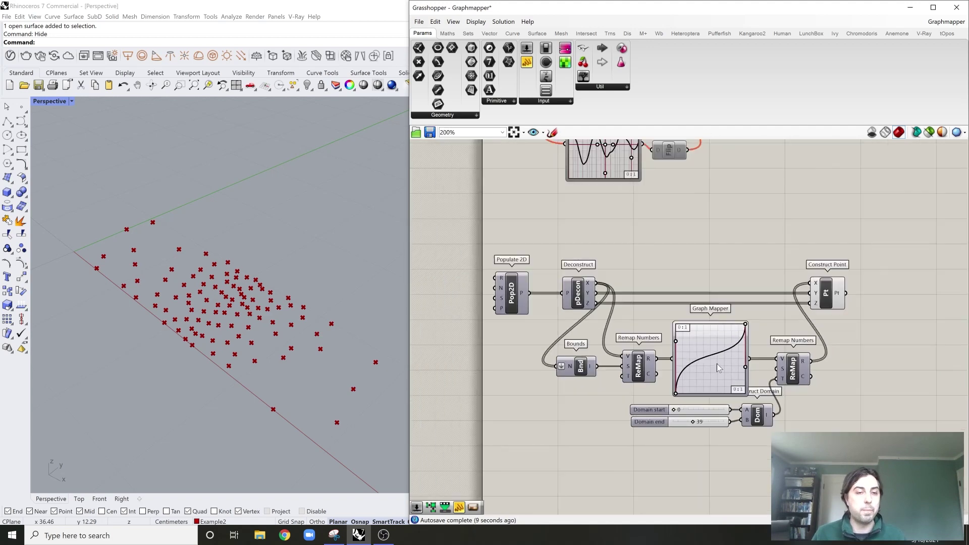
right_drag(717, 368, 710, 379)
mouse_move(711, 379)
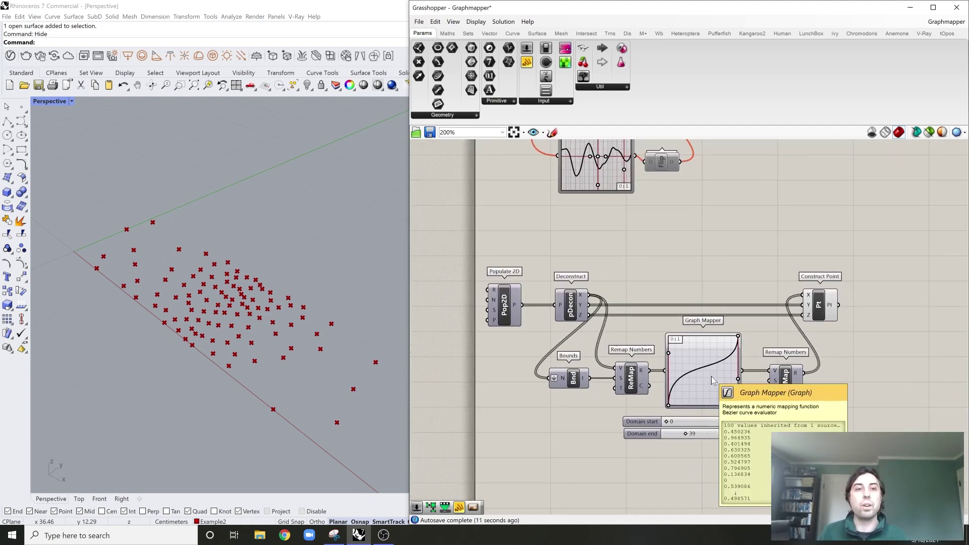
scroll(702, 384, up, 6)
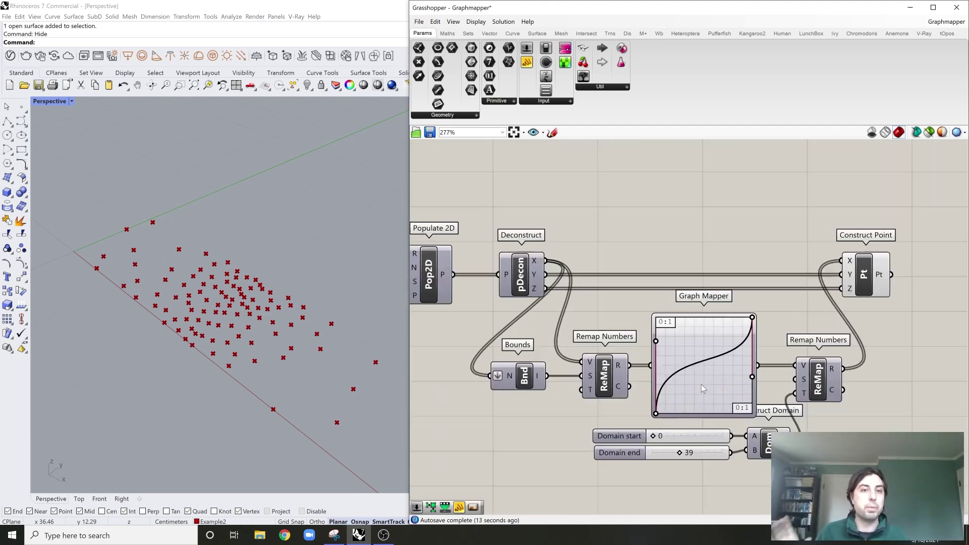
scroll(647, 349, down, 4)
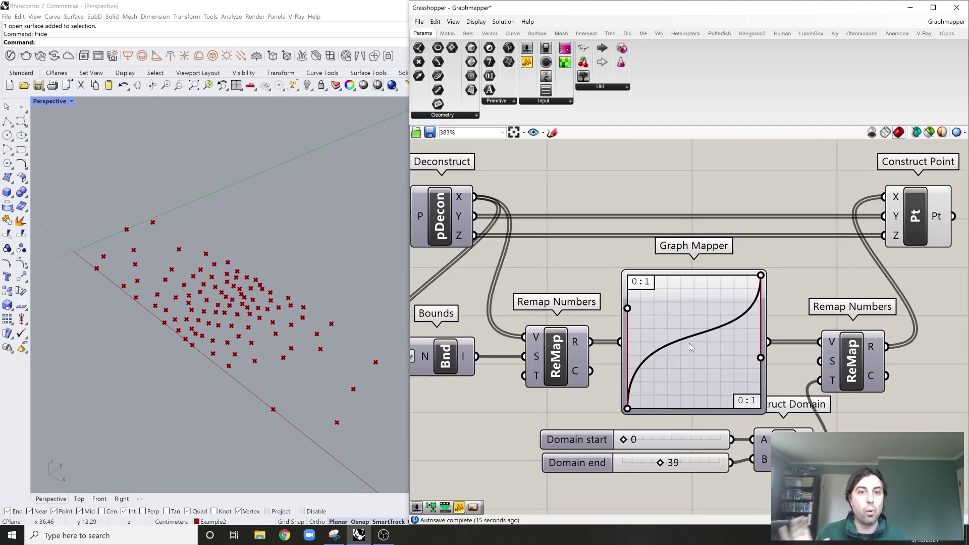
scroll(689, 343, up, 4)
scroll(675, 312, down, 2)
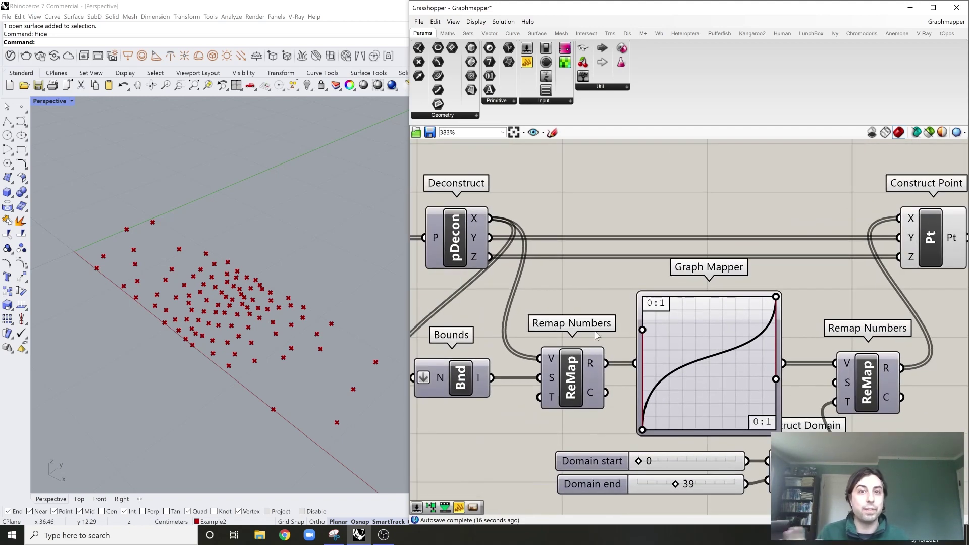
Step: Move Bounds and the first Remap Numbers away from the Graph Mapper and connect Deconstruct's X output directly to the Graph Mapper
drag(596, 298, 440, 392)
drag(565, 393, 472, 392)
click(591, 308)
drag(488, 218, 634, 363)
shift+right_drag(312, 393, 267, 371)
right_drag(267, 303, 270, 285)
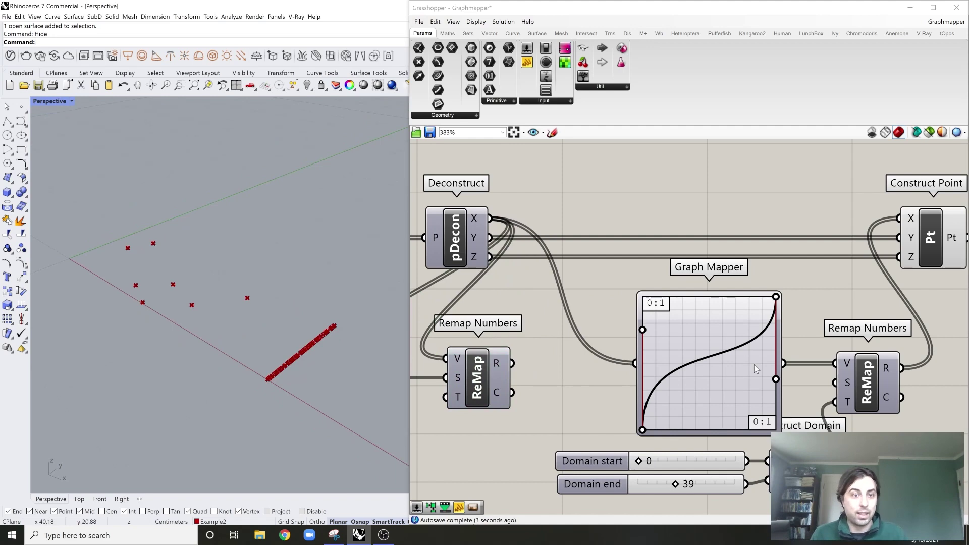
Step: Add a panel above the Graph Mapper and connect the Graph Mapper output to it
right_drag(754, 365, 668, 362)
right_drag(719, 158, 683, 259)
double_click(683, 259)
text(//)
key(Return)
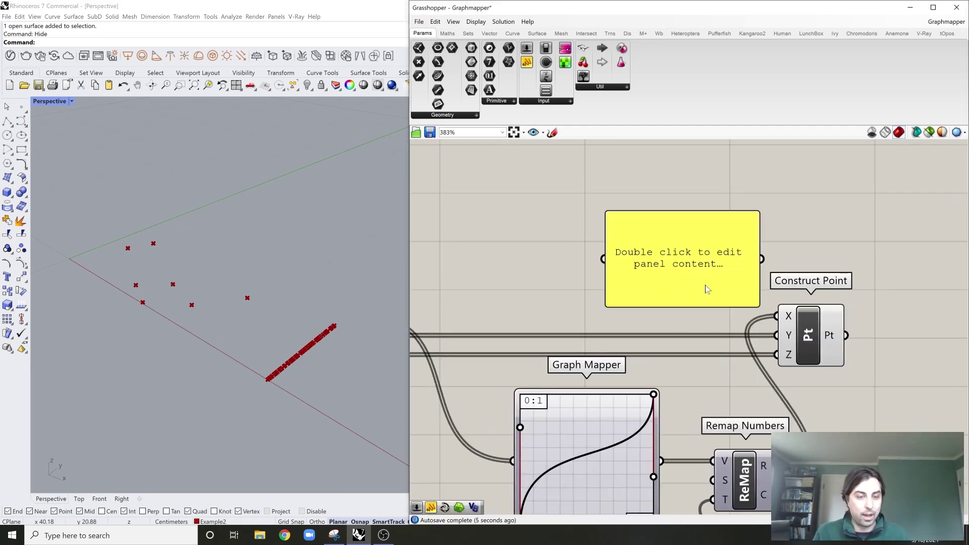
drag(662, 461, 604, 259)
drag(671, 285, 702, 313)
Step: Look through the mapped values in the panel and check the X component values of Deconstruct
drag(773, 177, 774, 277)
right_drag(718, 323, 779, 267)
scroll(755, 275, down, 2)
scroll(494, 278, up, 2)
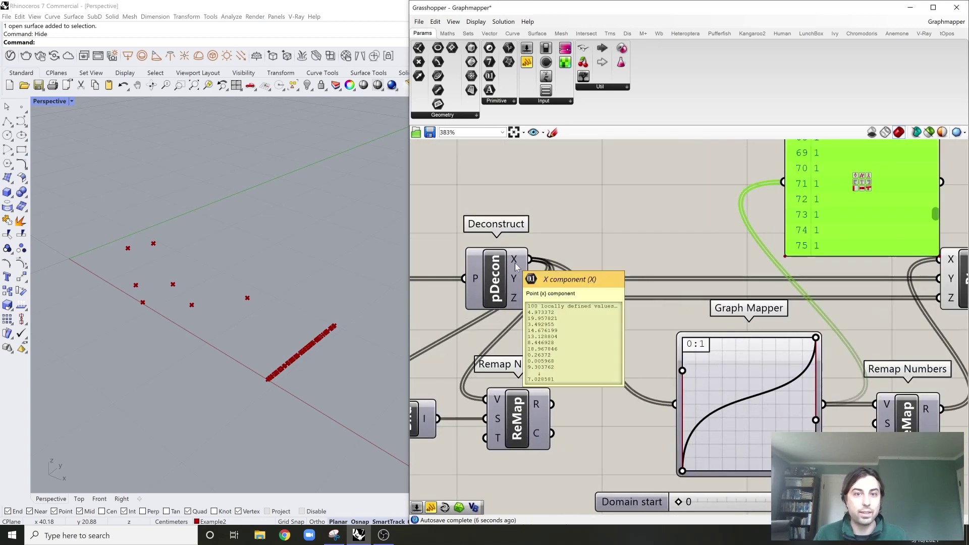
Step: Set the upper X limit of the Graph Mapper beside Deconstruct to 20 in its graph editor
right_drag(769, 395, 686, 377)
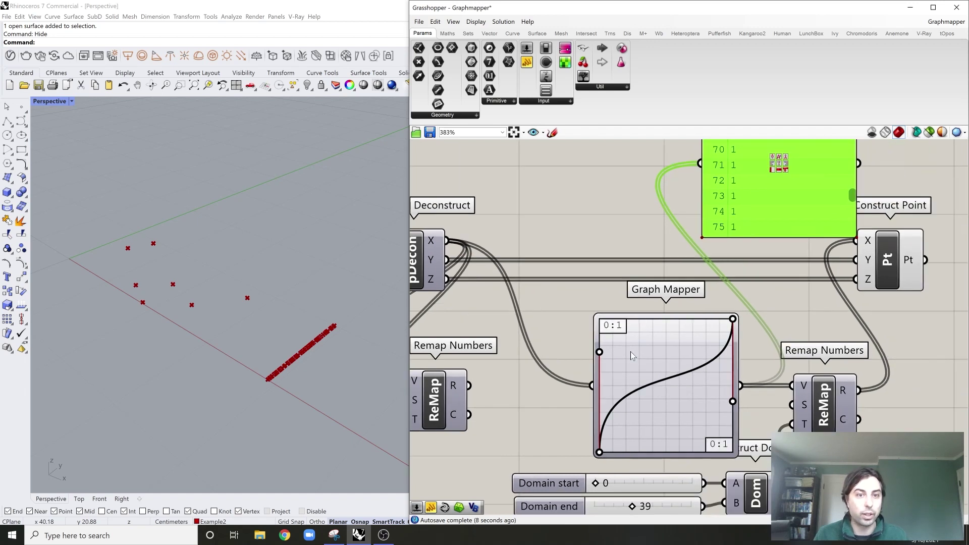
double_click(637, 368)
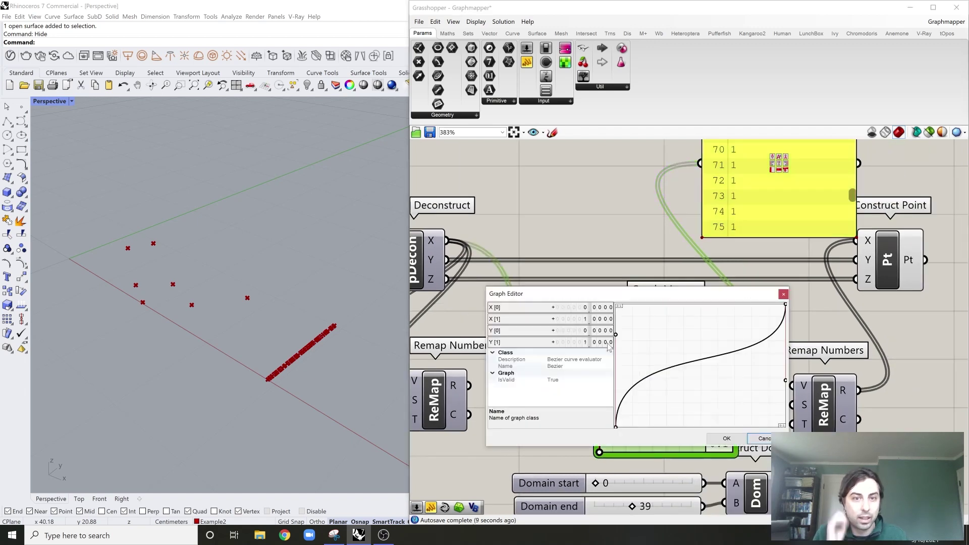
double_click(583, 322)
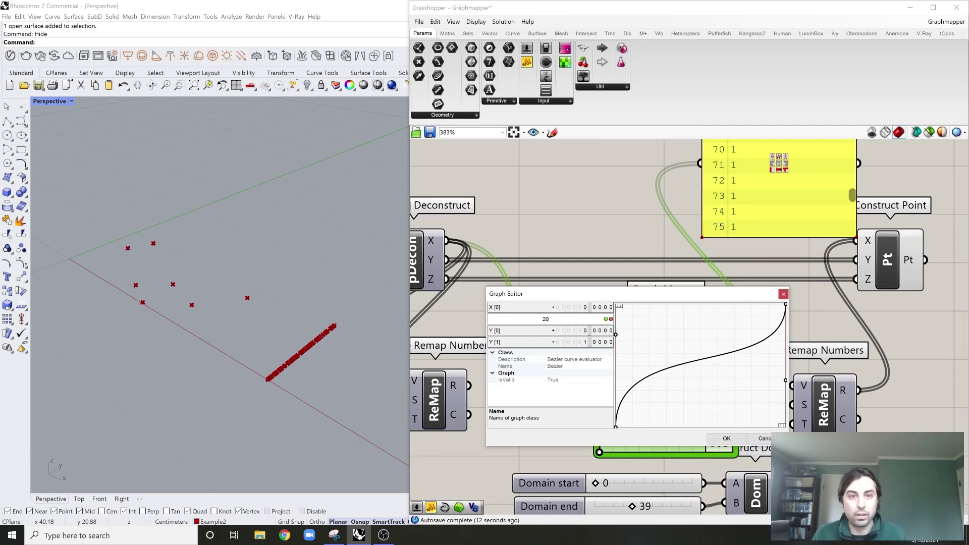
click(606, 319)
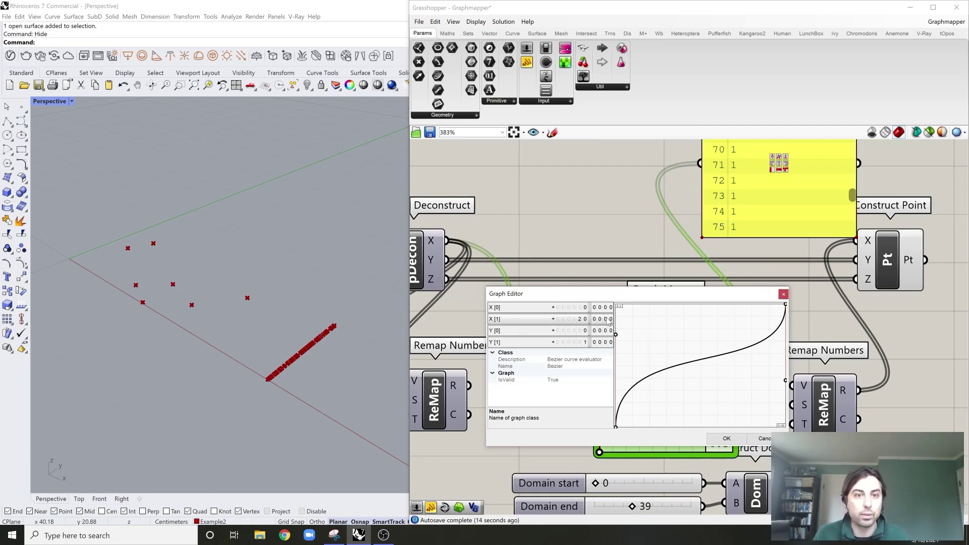
click(727, 438)
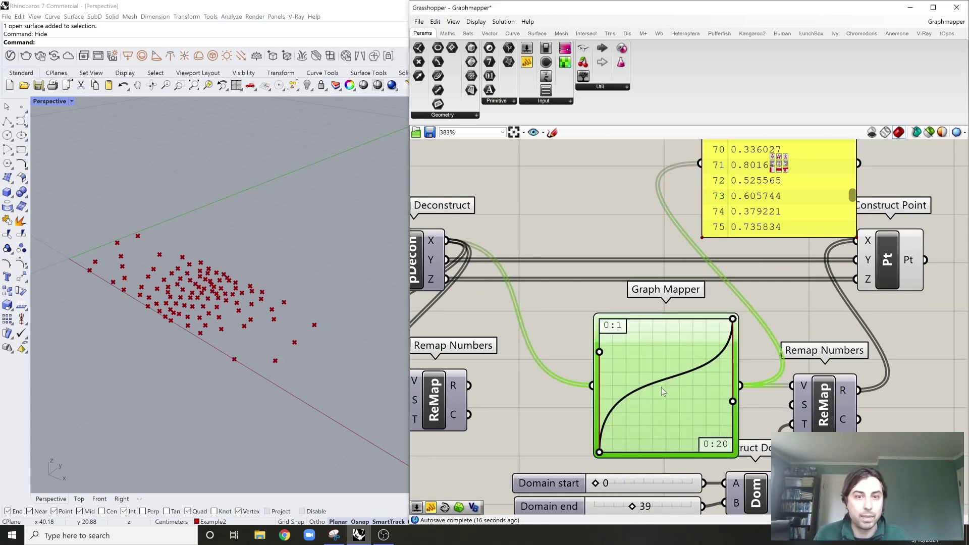
Step: Examine how the X values run from Populate 2D and Deconstruct through the Graph Mapper into its output panel
scroll(712, 399, down, 3)
scroll(675, 408, up, 3)
scroll(641, 373, down, 2)
right_drag(641, 373, 715, 374)
right_drag(492, 303, 548, 304)
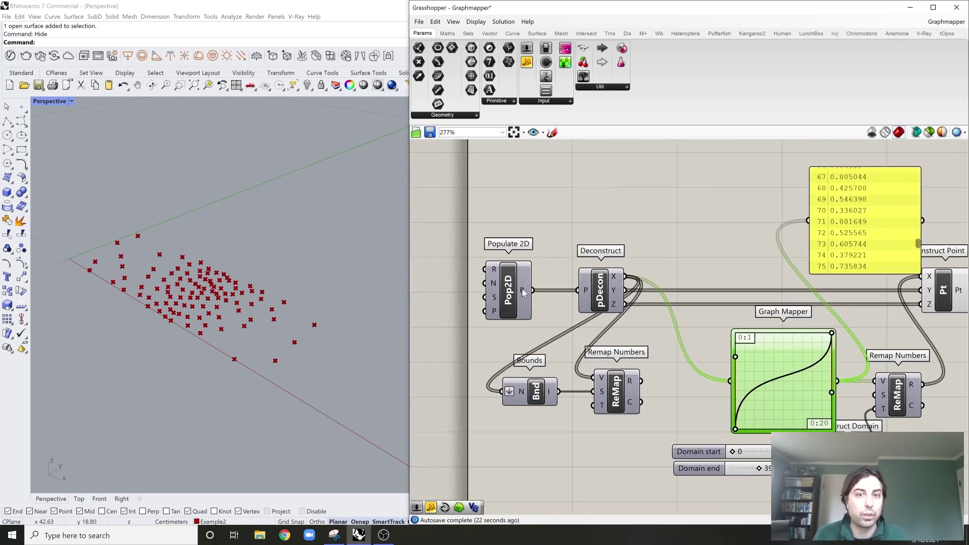
scroll(668, 362, up, 2)
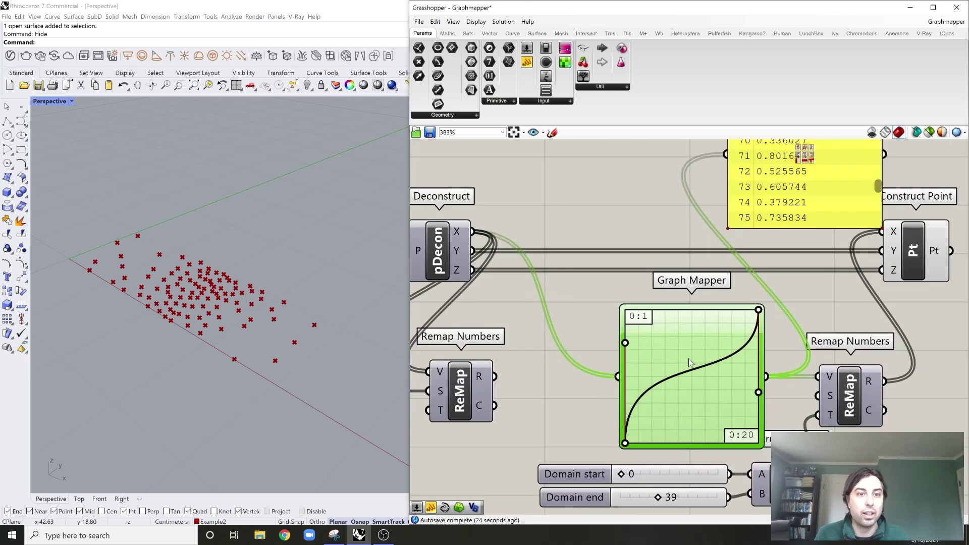
scroll(689, 359, down, 2)
scroll(547, 303, up, 1)
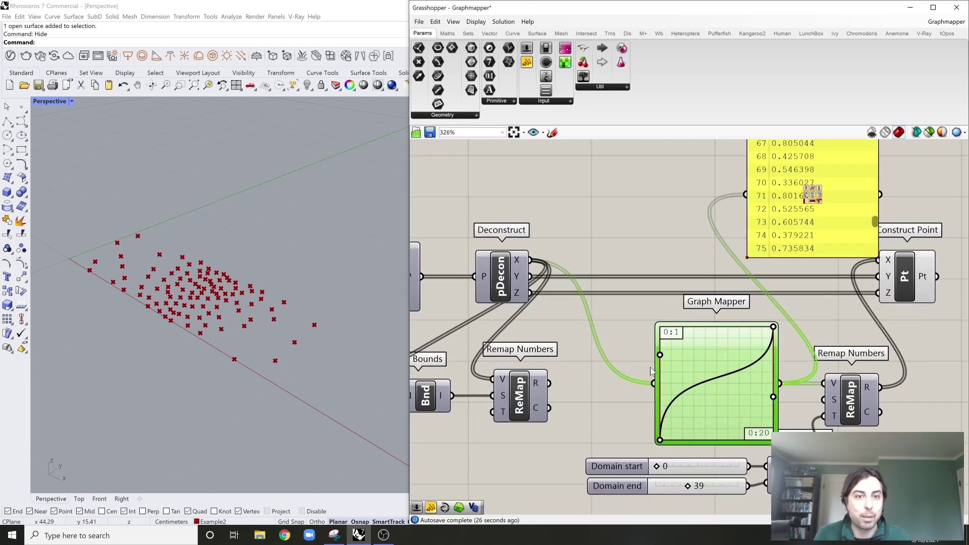
scroll(676, 366, down, 1)
scroll(688, 371, up, 1)
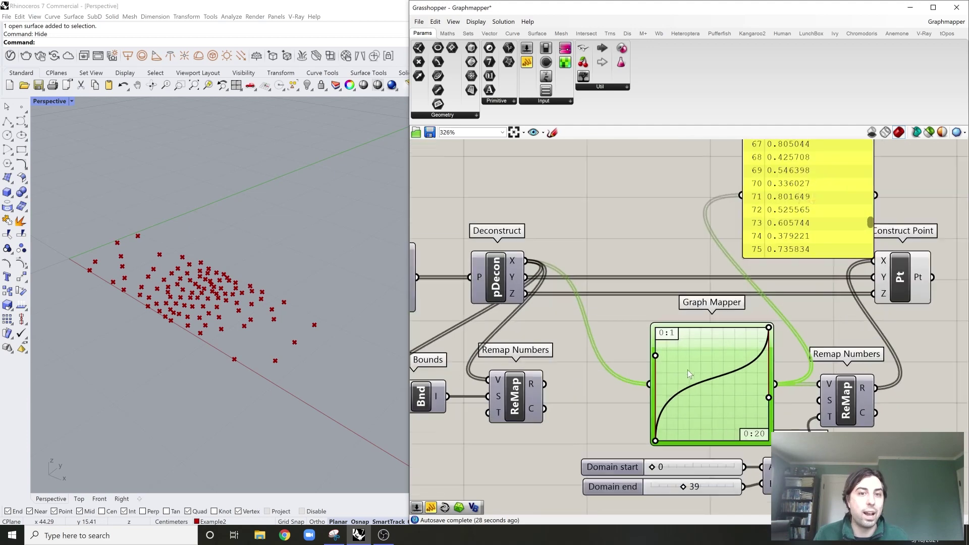
Step: Move the first Remap Numbers closer to the Graph Mapper and connect its R output to the Graph Mapper input
drag(541, 384, 650, 384)
right_click(688, 352)
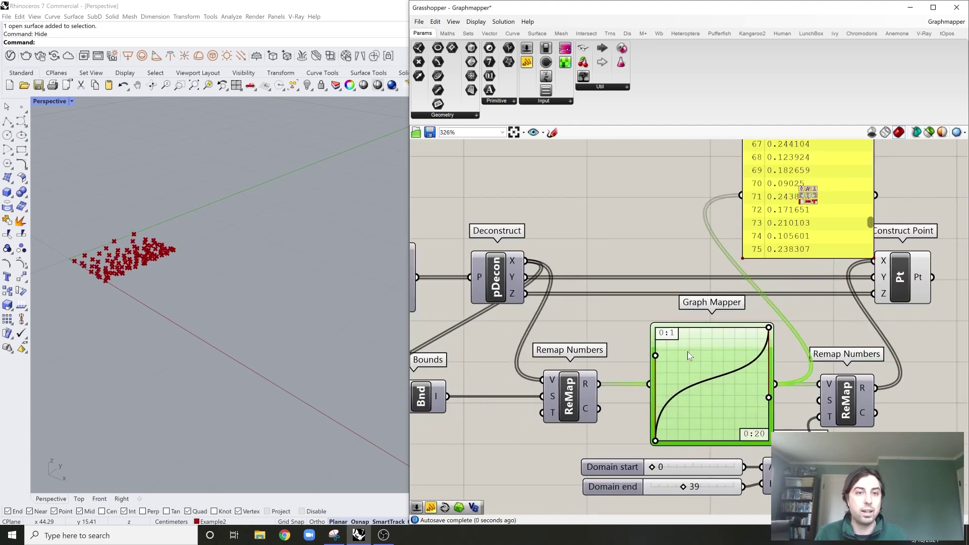
click(659, 349)
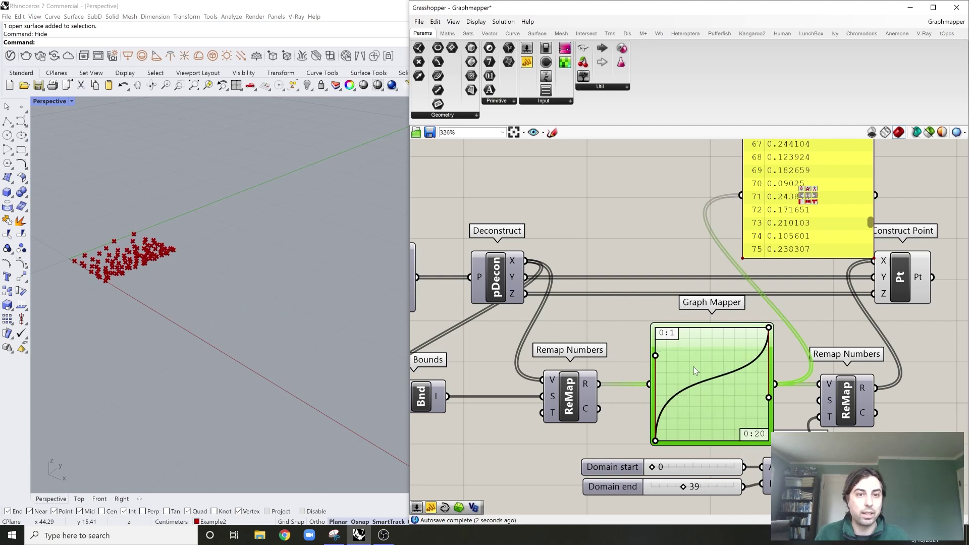
Step: Set the Graph Mapper's upper X limit to 1 in its graph editor
double_click(694, 366)
double_click(660, 318)
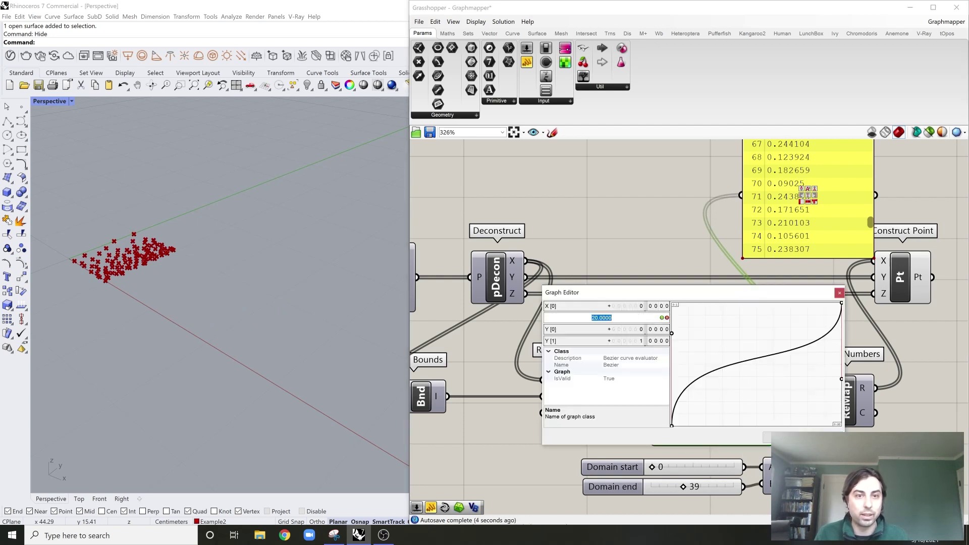
text(1)
key(Return)
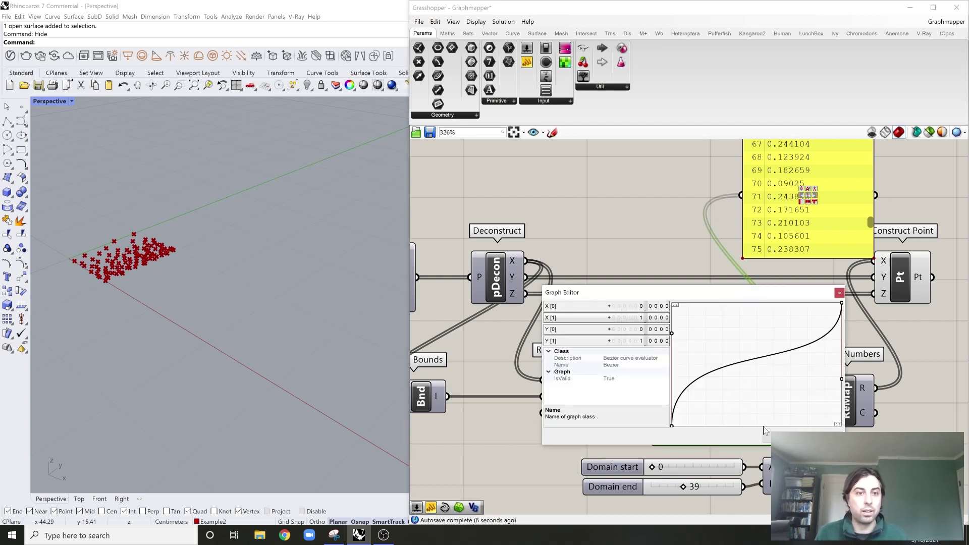
click(782, 437)
Step: Move the Bounds component closer to the first Remap Numbers
scroll(703, 389, down, 3)
right_drag(747, 398, 729, 384)
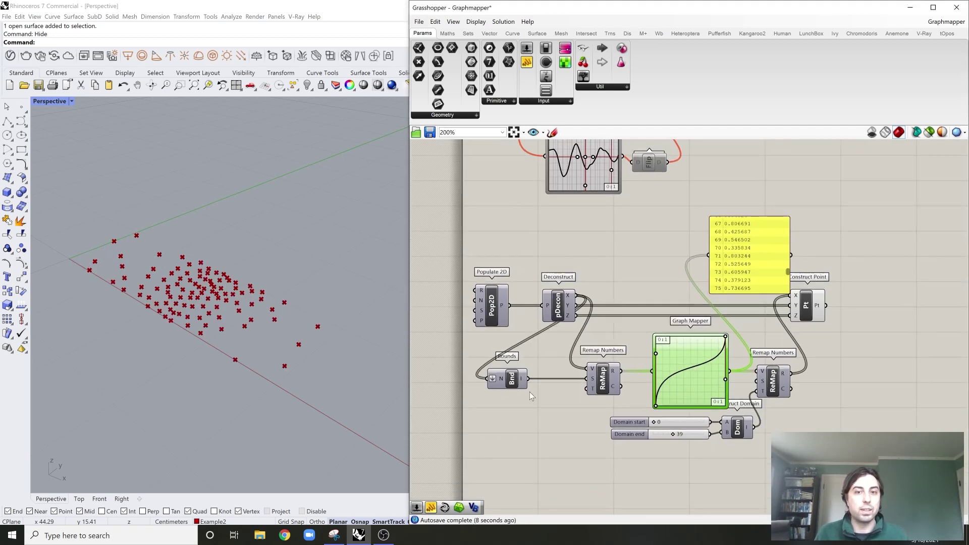
drag(526, 386, 570, 385)
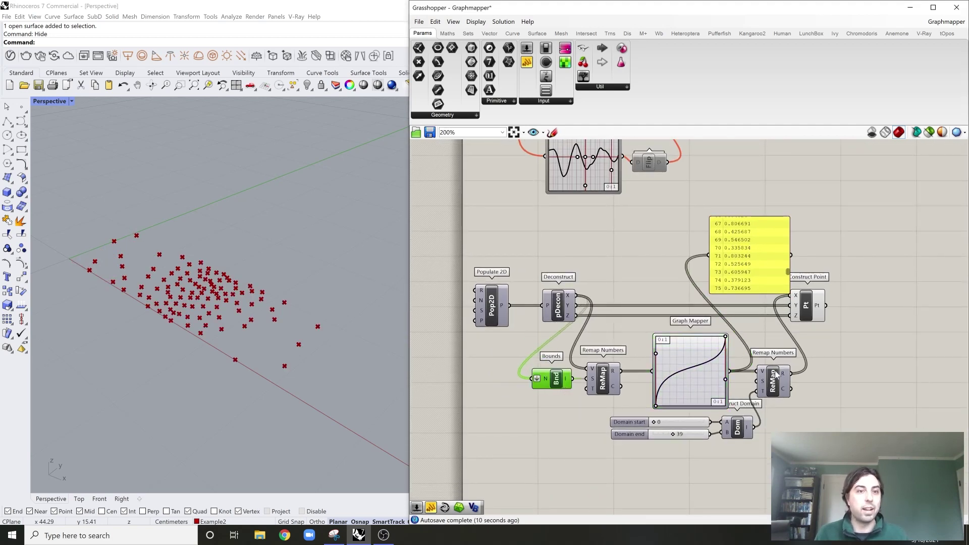
Step: Group Bounds, both Remap Numbers, Graph Mapper, Construct Domain and its two sliders, and move the group farther below the Deconstruct wires
drag(852, 347, 555, 454)
right_drag(706, 455, 670, 425)
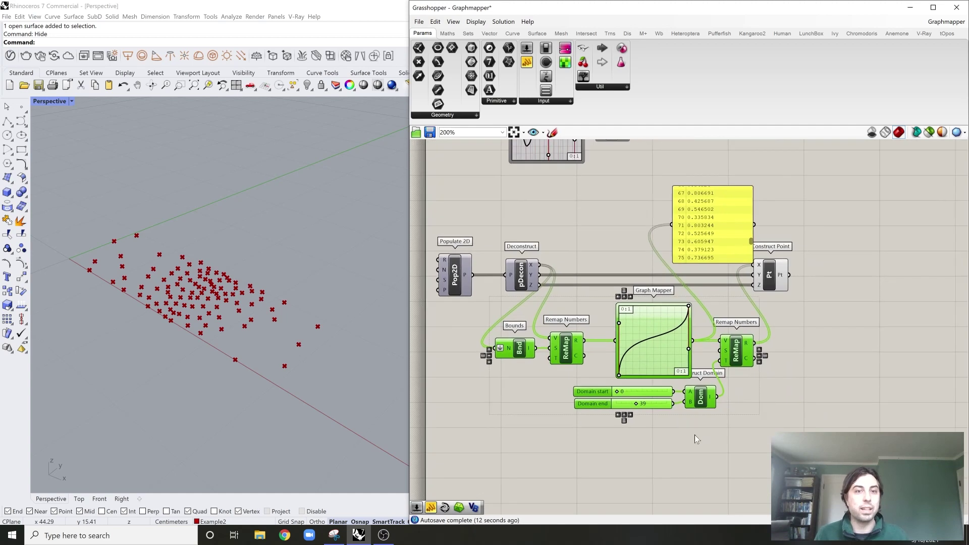
scroll(666, 332, down, 2)
right_drag(661, 325, 645, 302)
scroll(646, 302, up, 3)
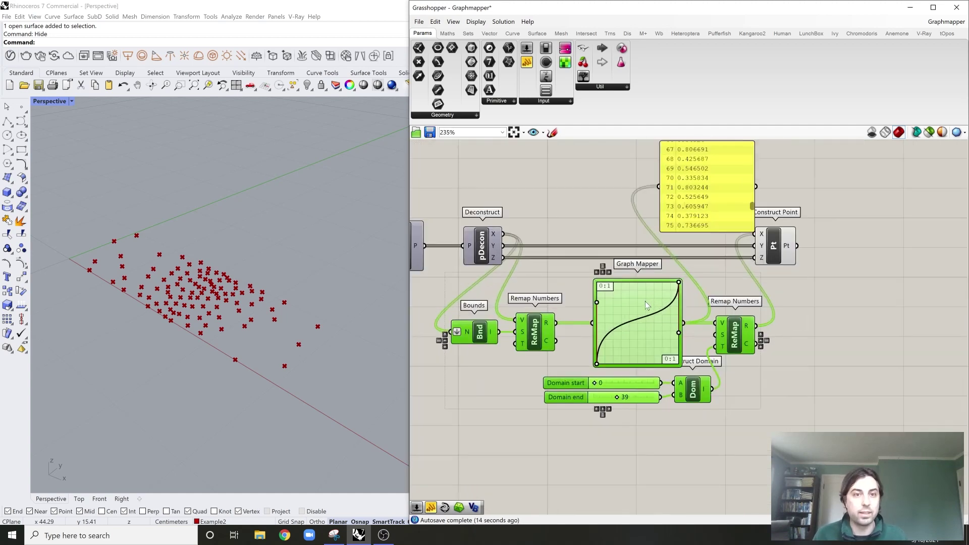
middle_click(780, 290)
click(781, 260)
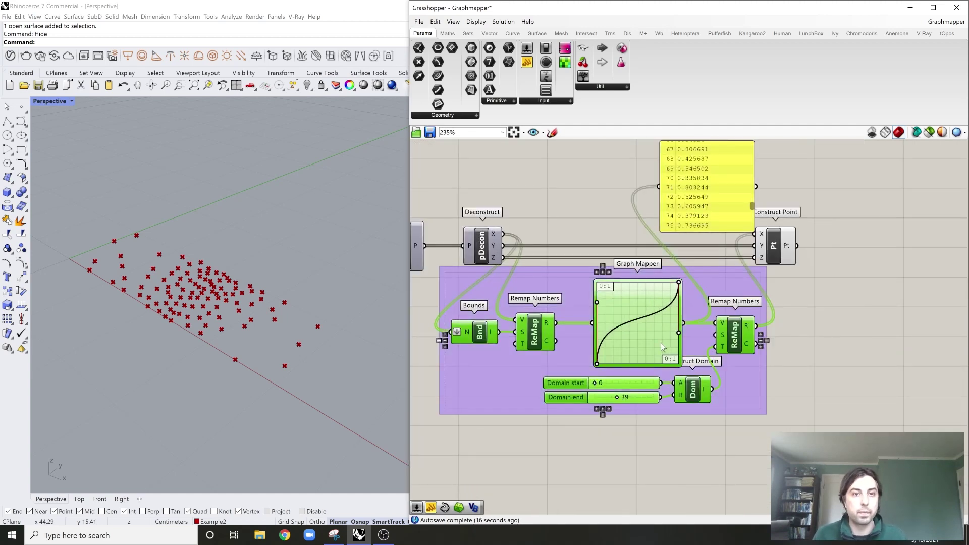
drag(734, 387, 754, 437)
click(864, 393)
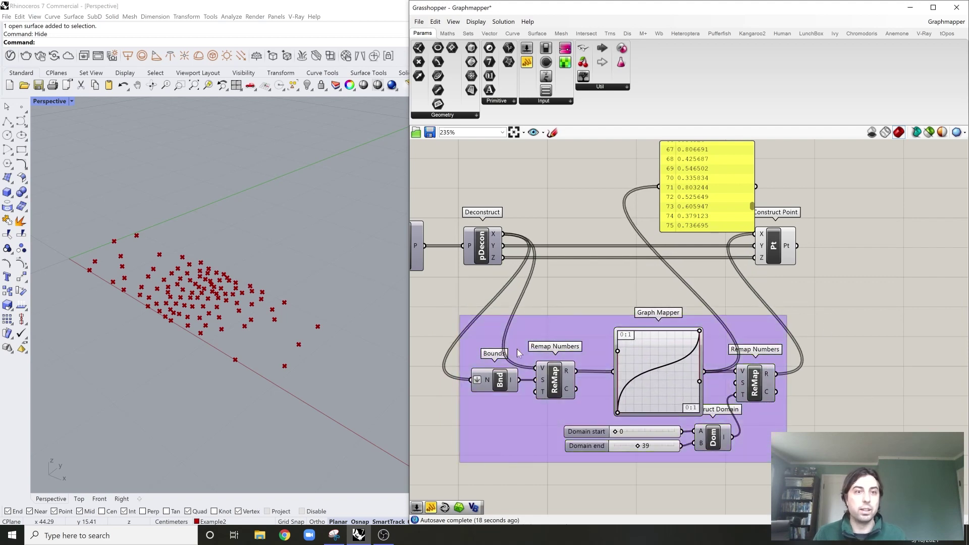
Step: Convert the grouped remapping components into a single cluster
scroll(734, 372, down, 2)
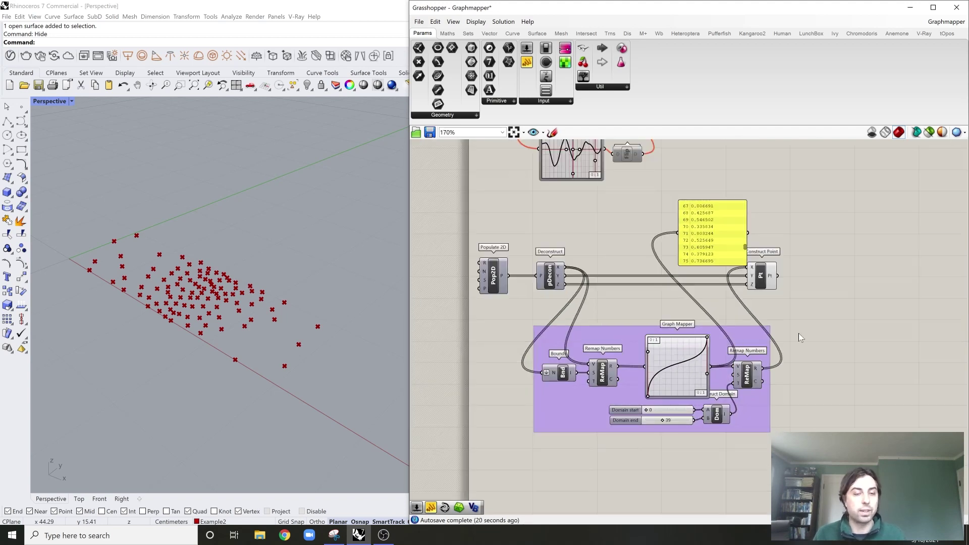
drag(799, 333, 538, 437)
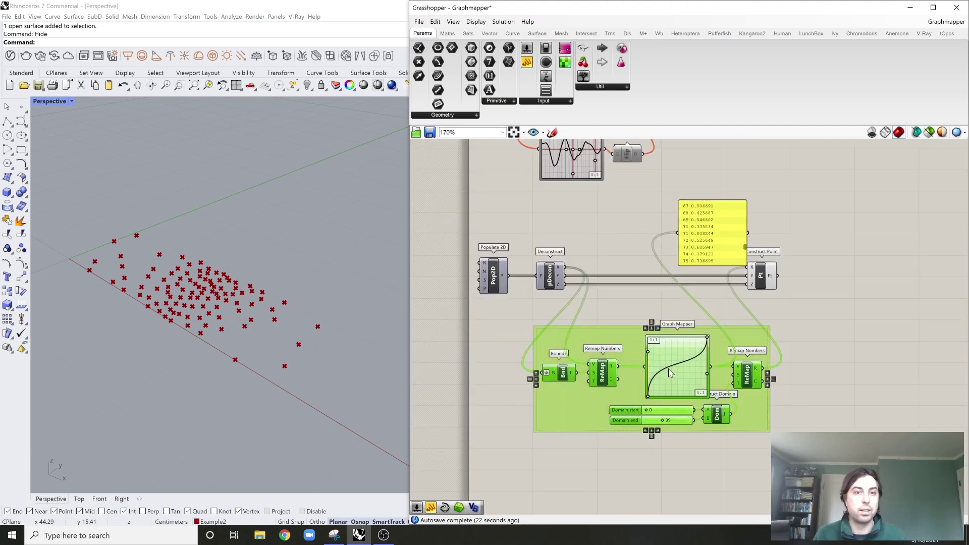
middle_click(658, 308)
click(659, 270)
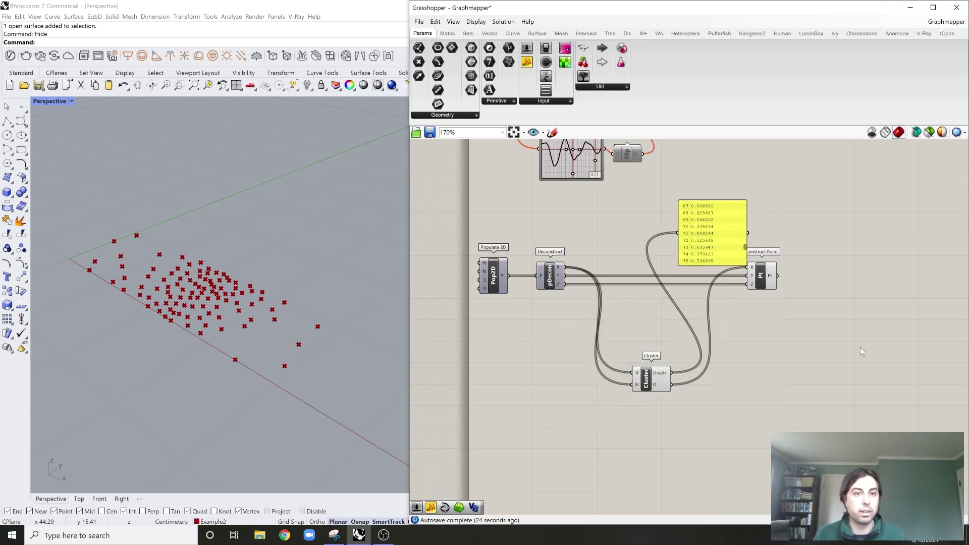
Step: Duplicate the cluster and place the copy above Construct Point
scroll(675, 381, up, 2)
scroll(656, 379, down, 1)
click(647, 376)
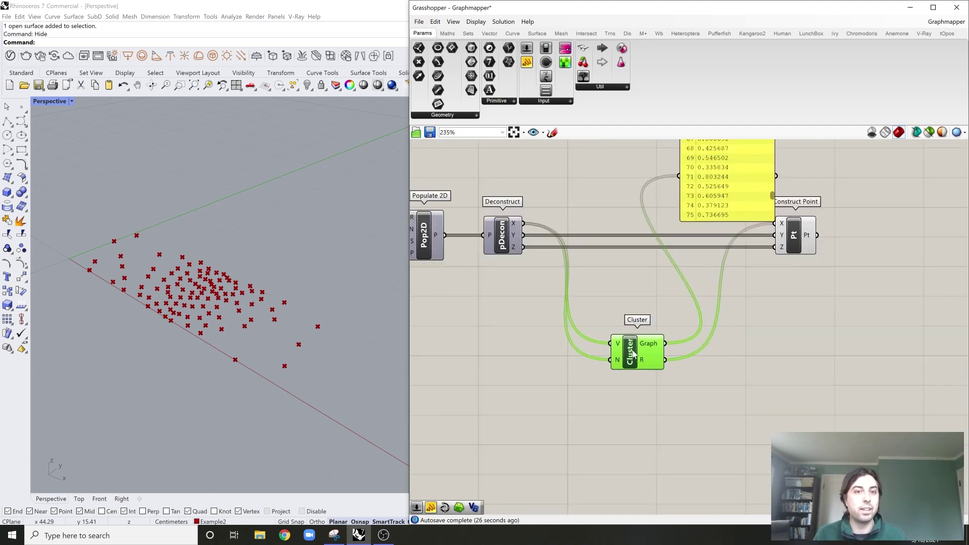
scroll(639, 359, down, 2)
drag(722, 274, 760, 201)
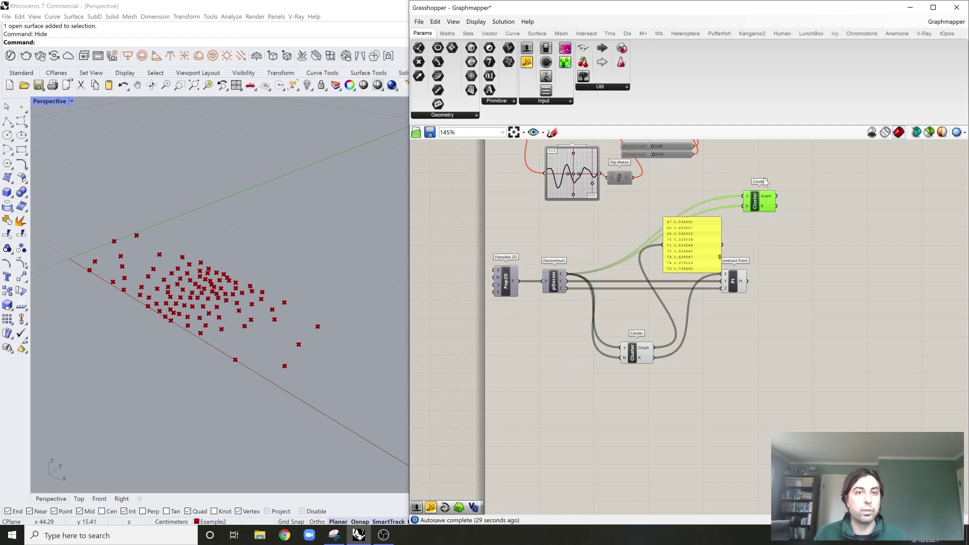
Step: Delete the copied cluster above Construct Point
scroll(808, 200, up, 3)
right_drag(756, 151, 756, 256)
click(756, 255)
mouse_move(737, 334)
right_down()
mouse_move(734, 353)
mouse_move(734, 345)
right_up()
drag(820, 222, 759, 180)
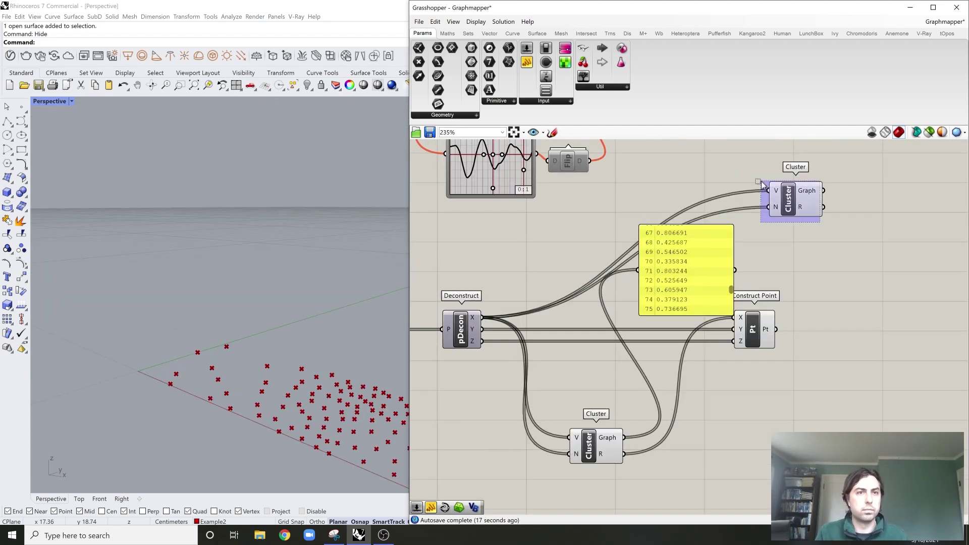
key(Delete)
scroll(773, 241, down, 2)
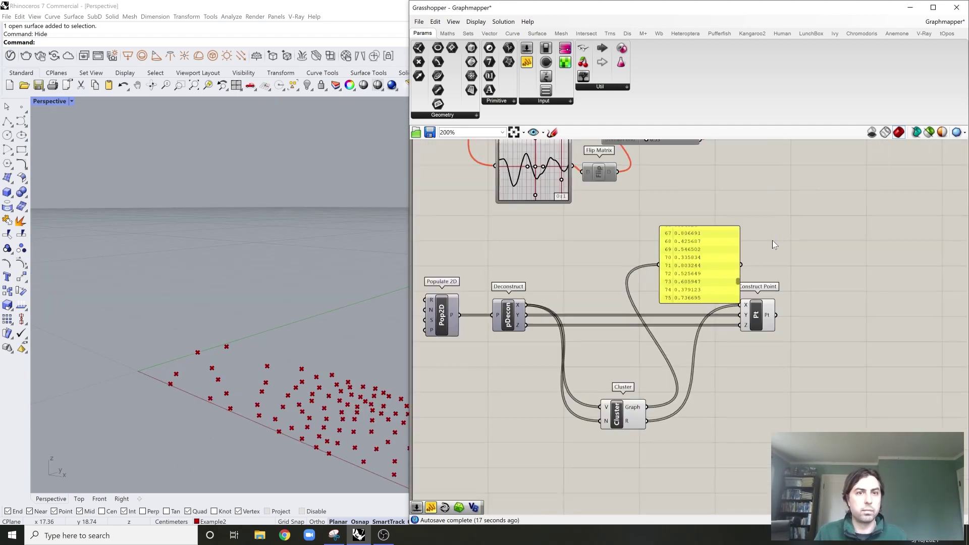
Step: Look over the whole canvas, from the clustered point remapping to the three Graph Mapper branches above it
right_drag(701, 317, 701, 323)
scroll(750, 301, up, 2)
scroll(745, 317, down, 1)
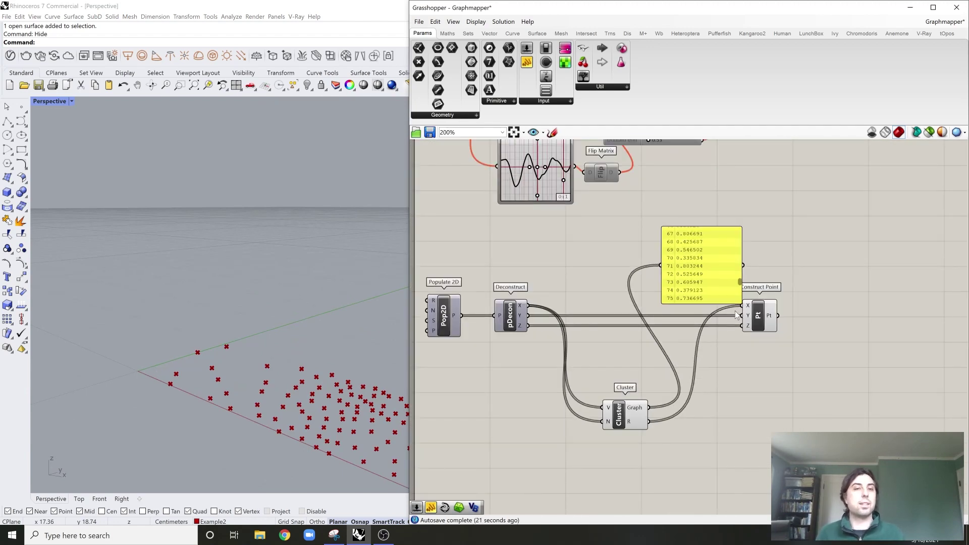
scroll(717, 309, down, 5)
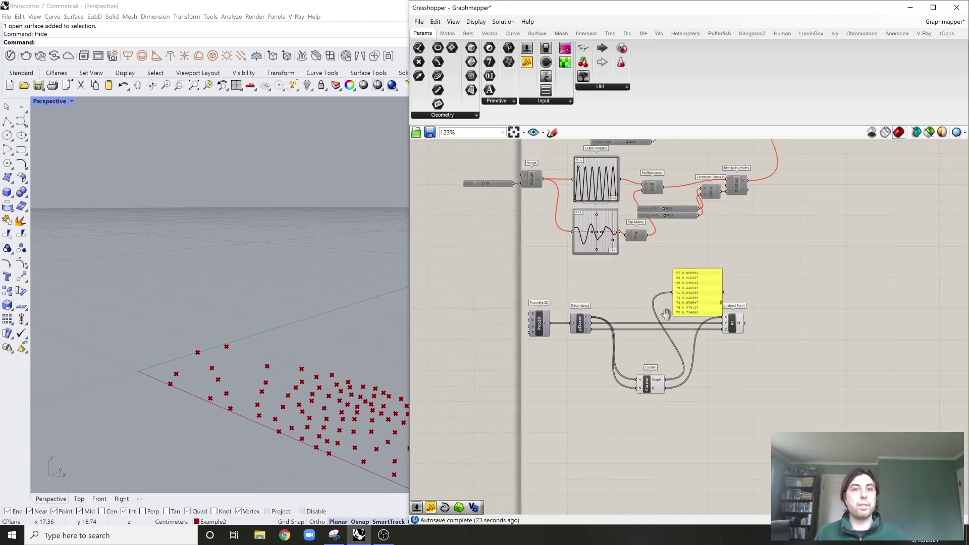
scroll(656, 323, up, 2)
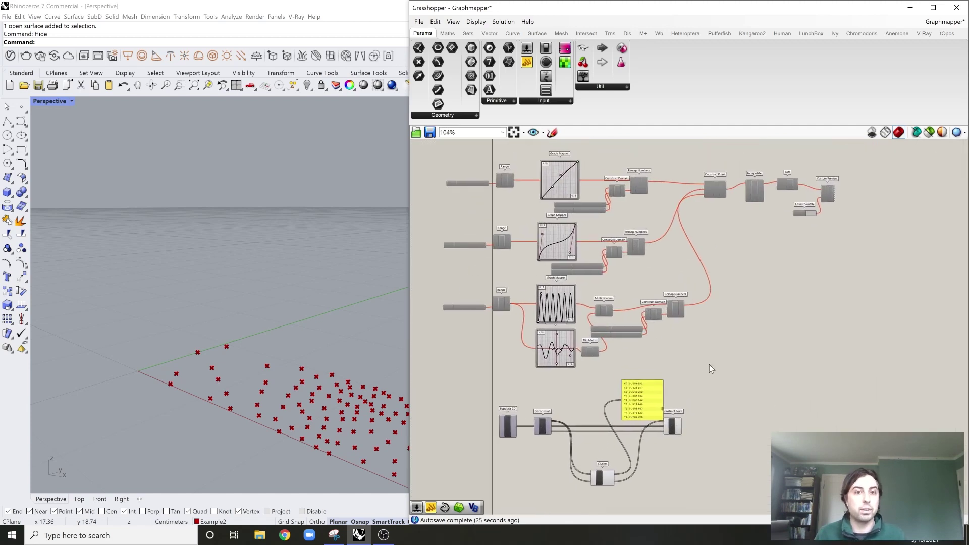
scroll(710, 359, down, 2)
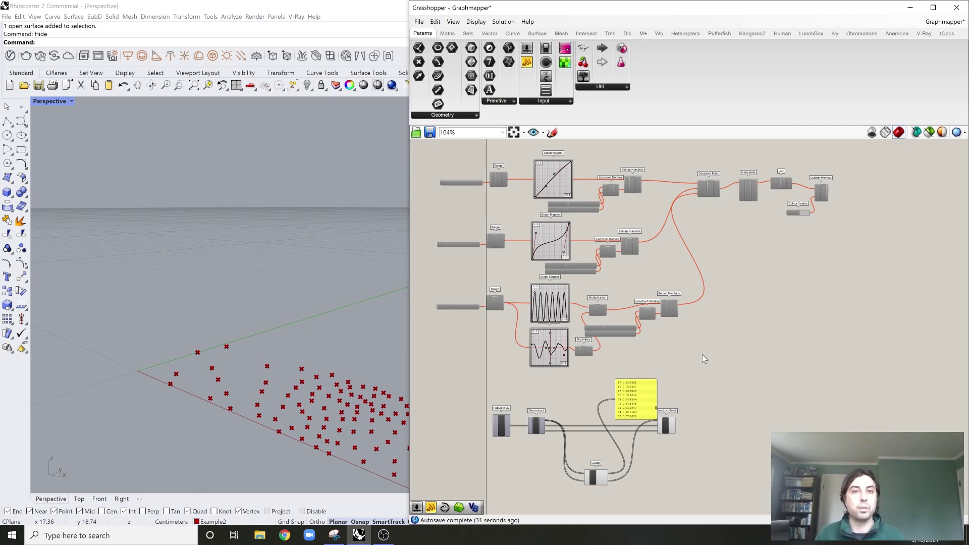
Step: Review the graph types available for the Perlin Graph Mapper connected to Flip Matrix, keeping its current type
scroll(522, 334, up, 3)
scroll(600, 378, up, 3)
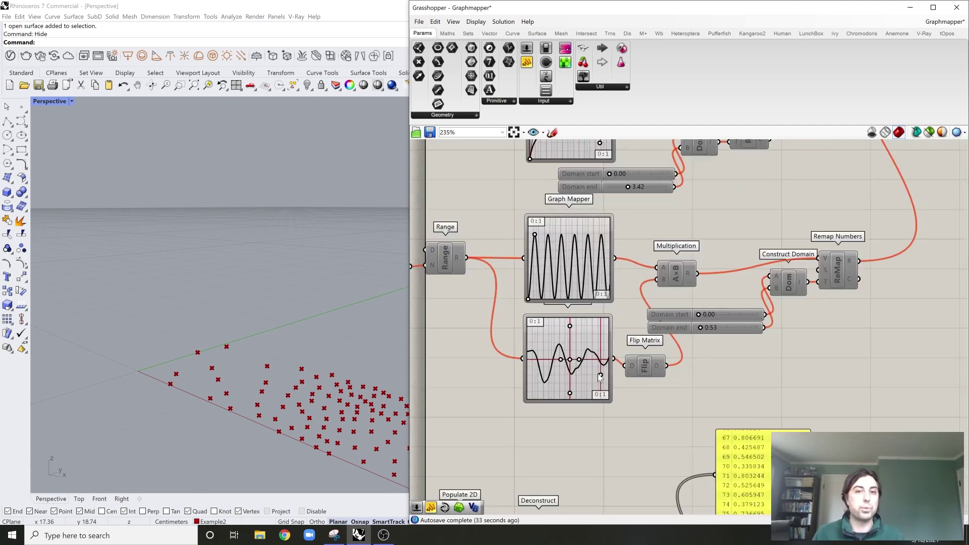
scroll(600, 377, up, 4)
right_click(602, 329)
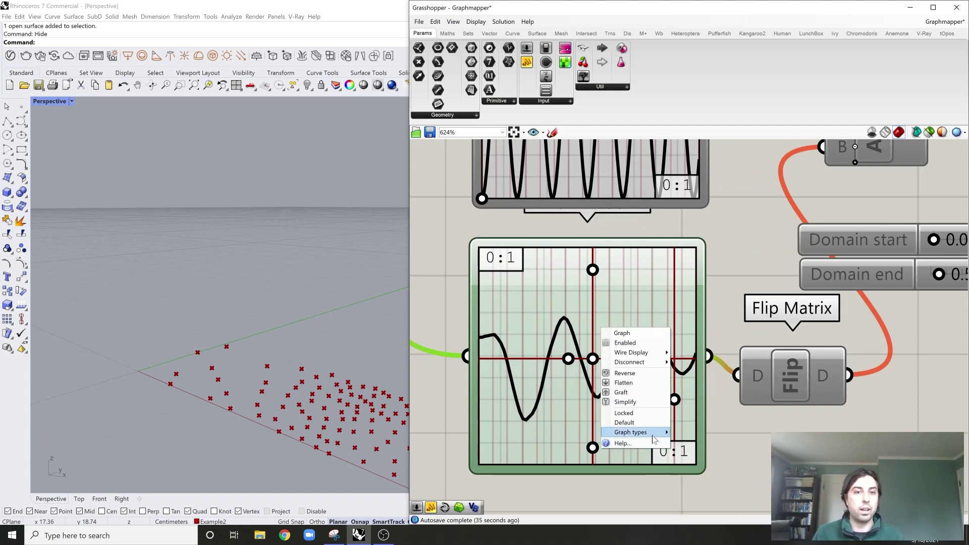
mouse_move(655, 437)
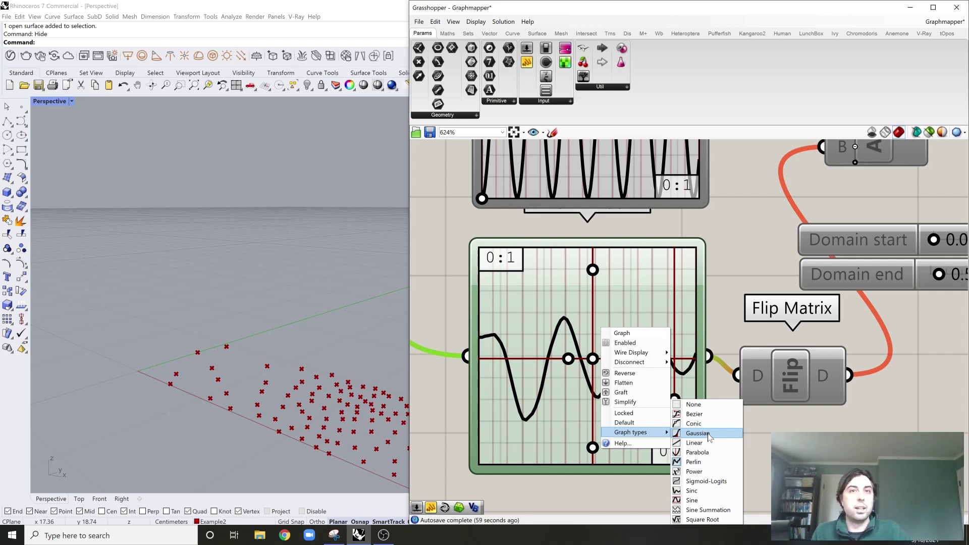
scroll(747, 394, down, 5)
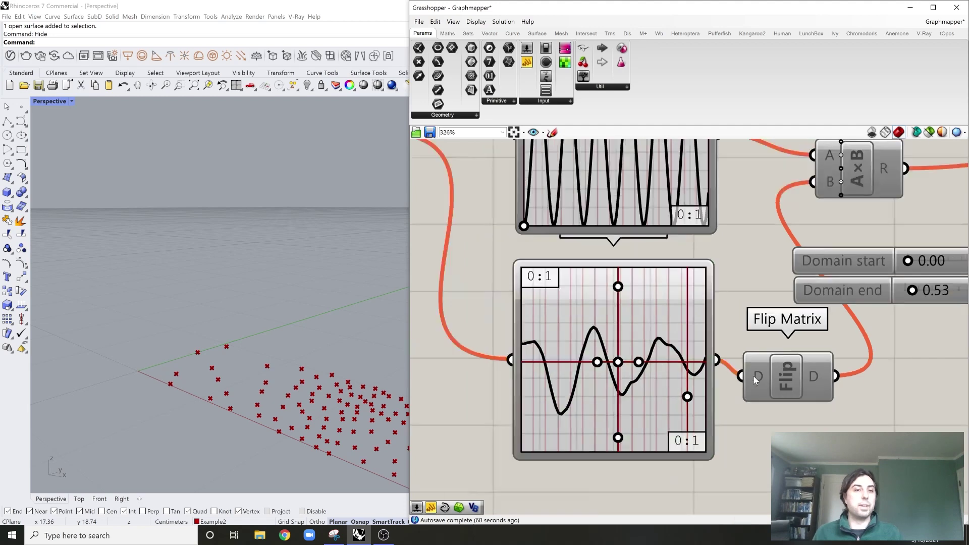
scroll(727, 396, down, 3)
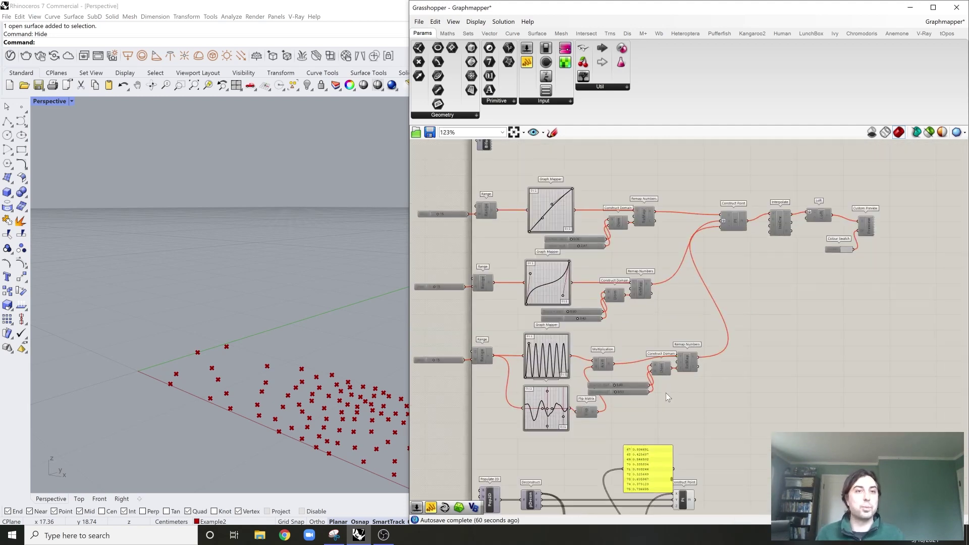